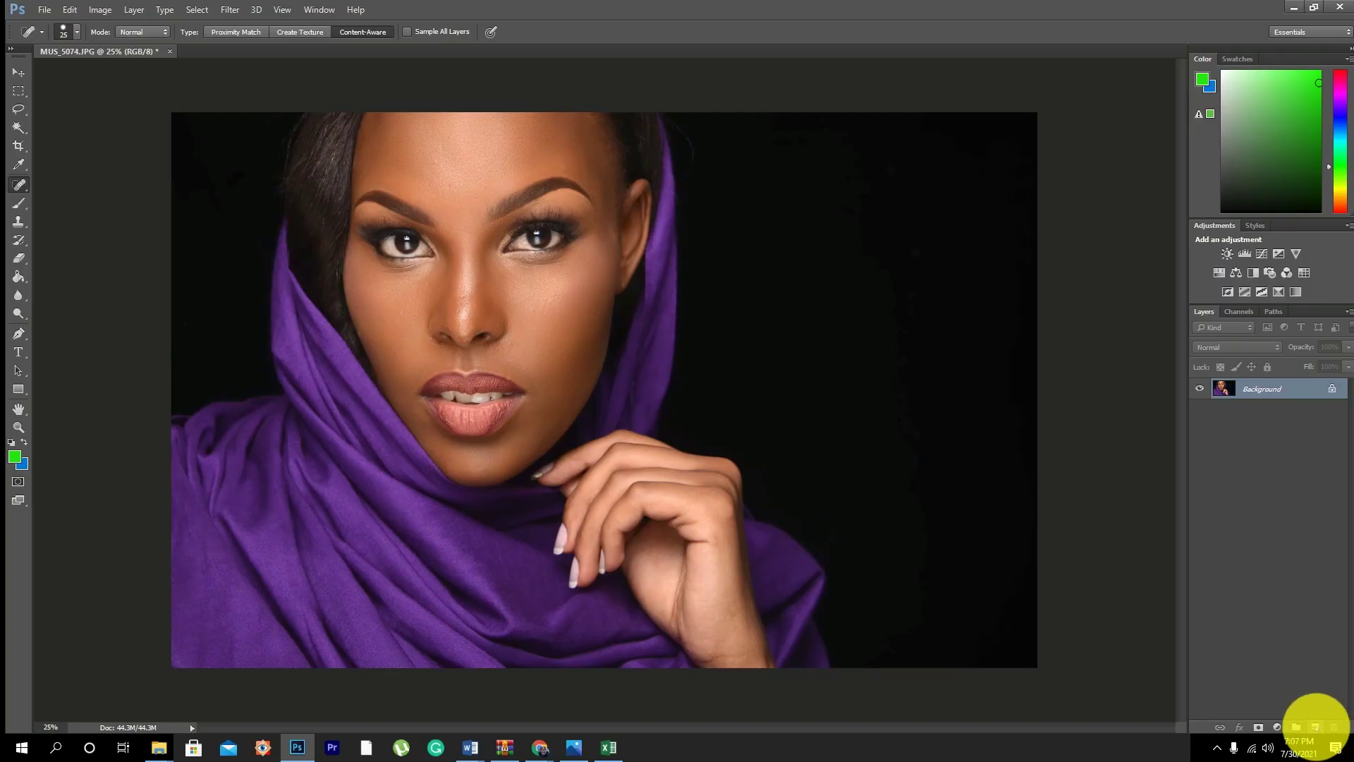
Step: Add a new empty layer above the portrait named 'red'
left_click(1315, 727)
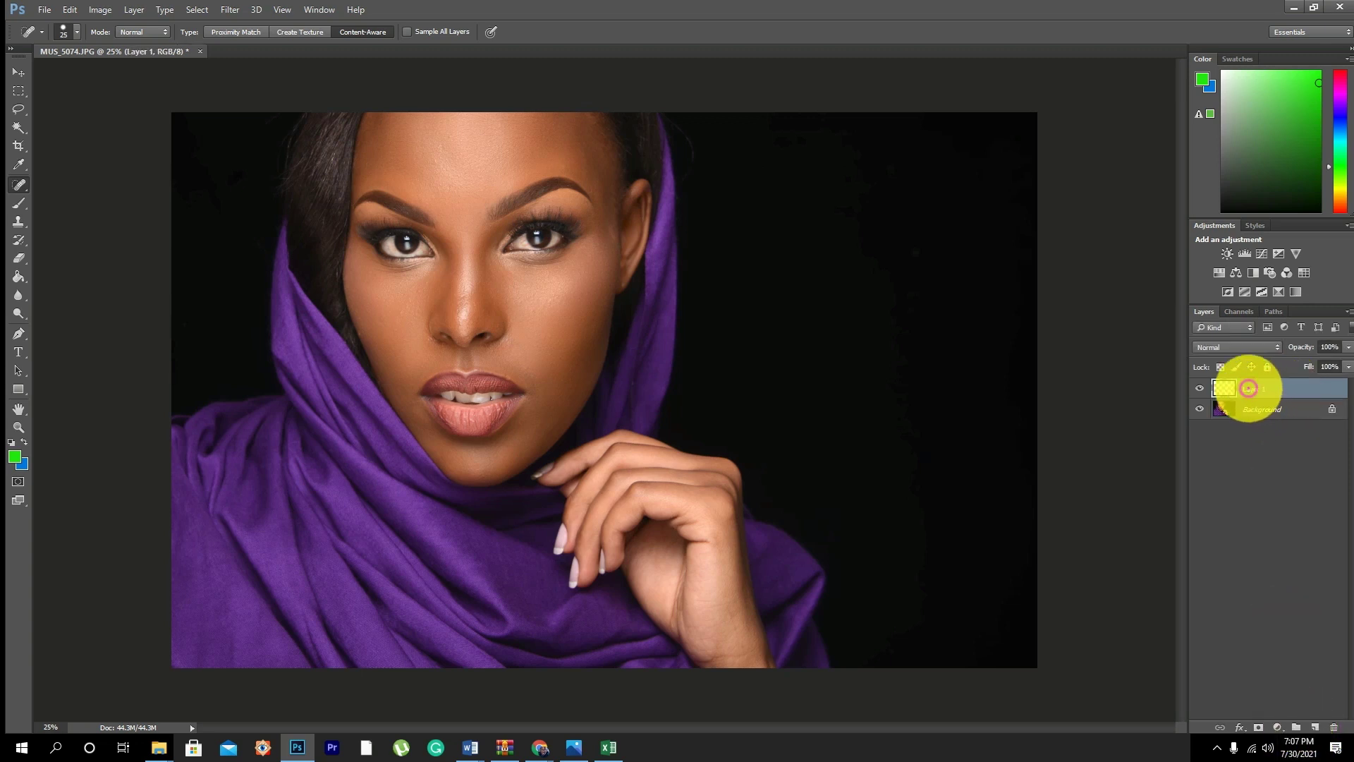
double_click(1249, 388)
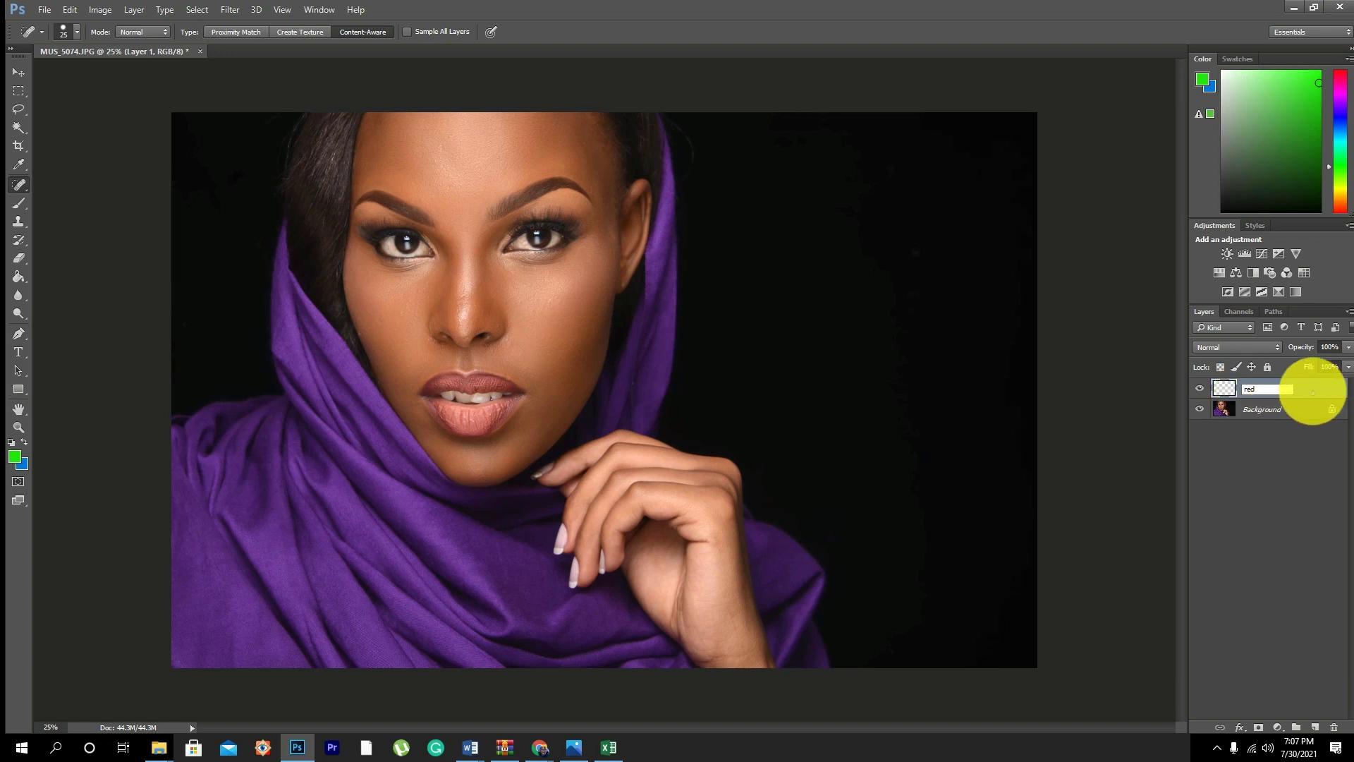
left_click(1313, 390)
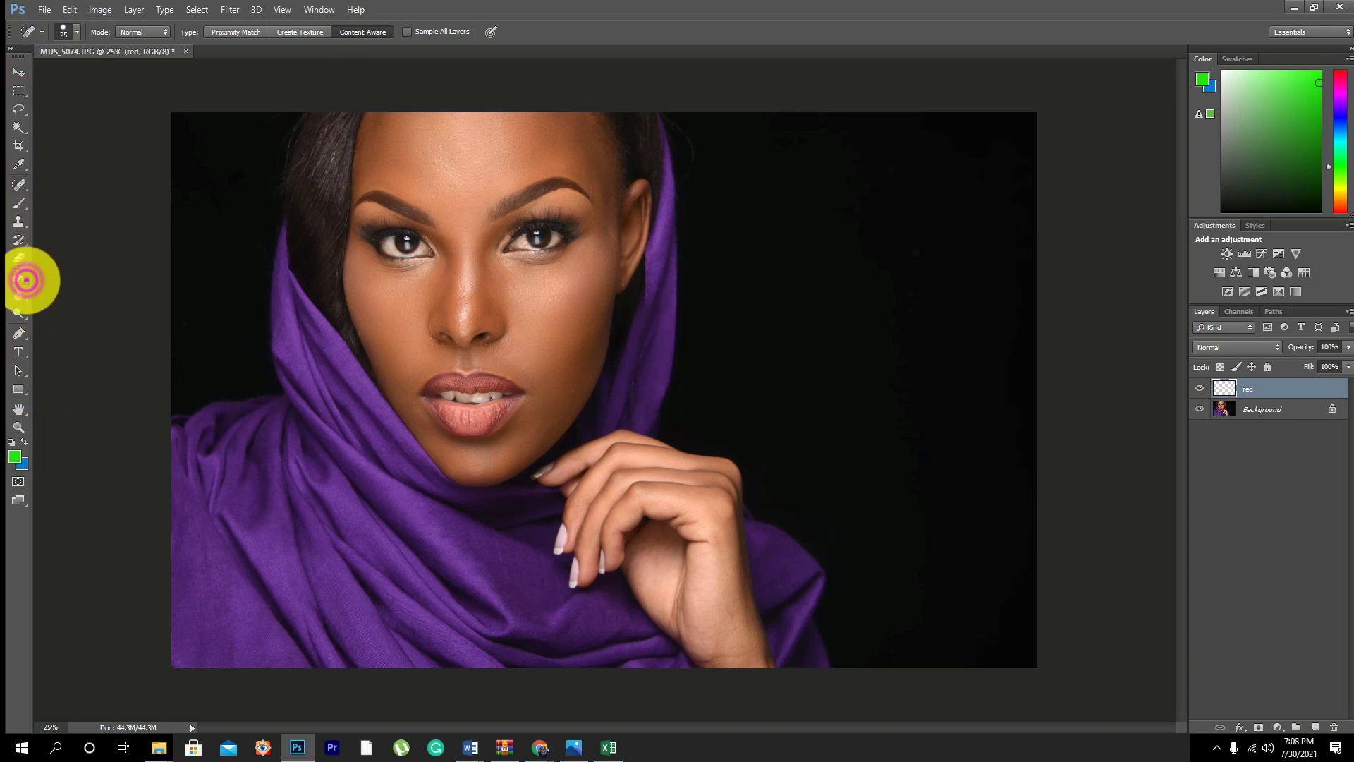
Step: Set the foreground colour to the bright red f2042b
left_click_drag(27, 279, 57, 275)
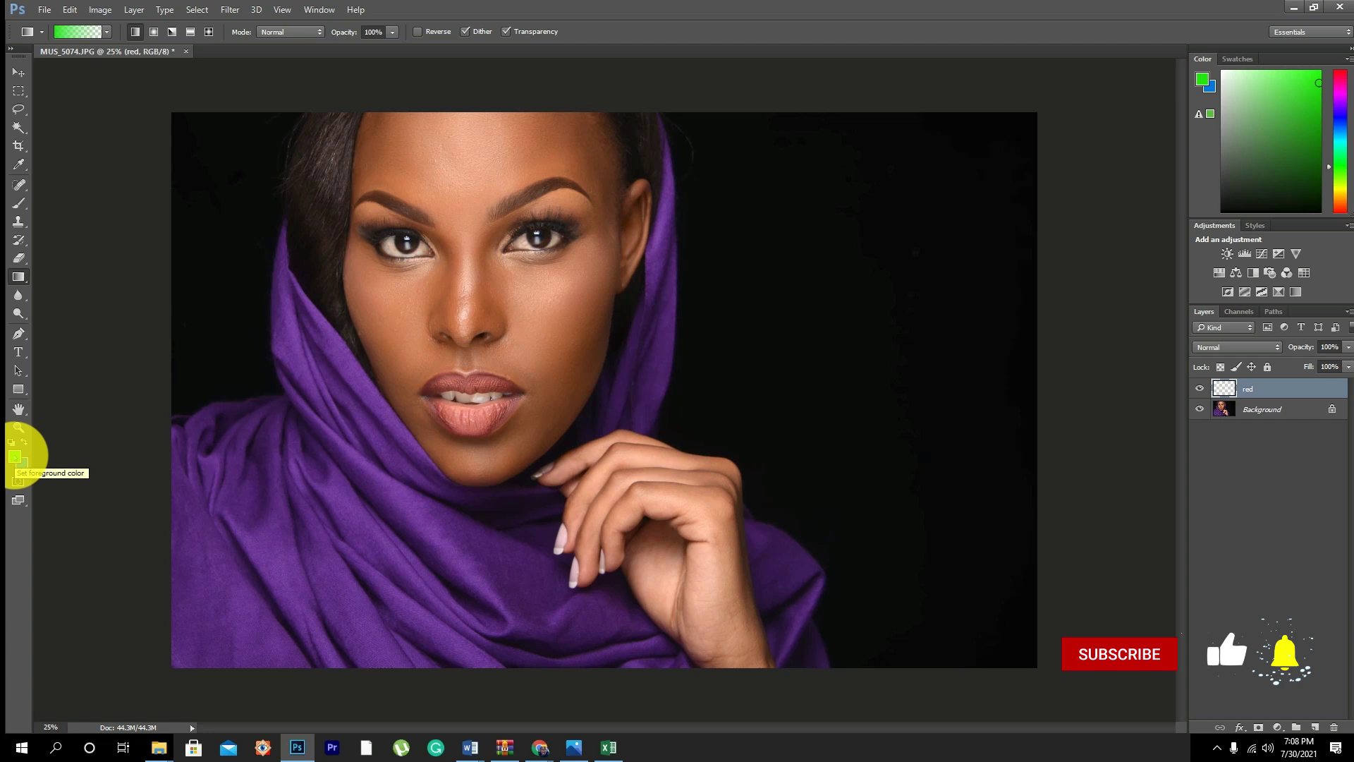
left_click(14, 458)
left_click(818, 555)
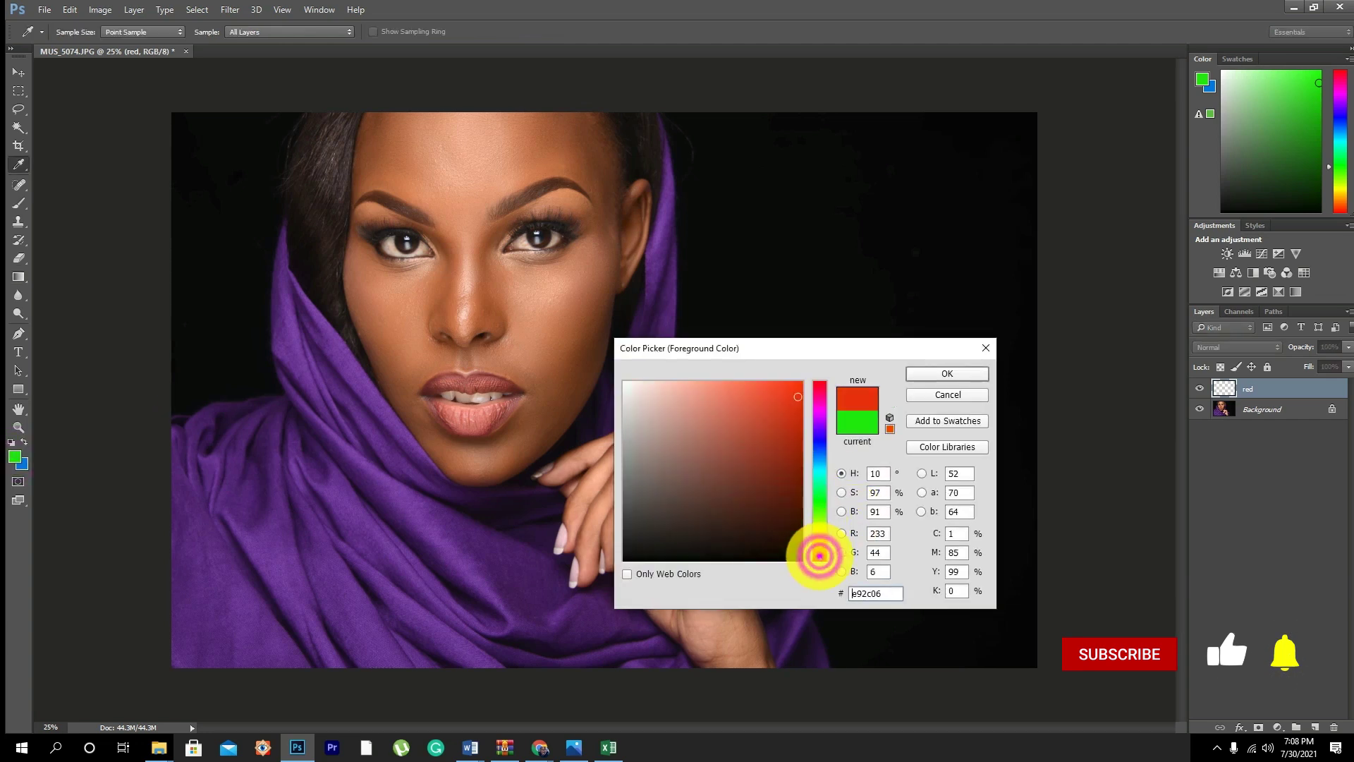
left_click(819, 386)
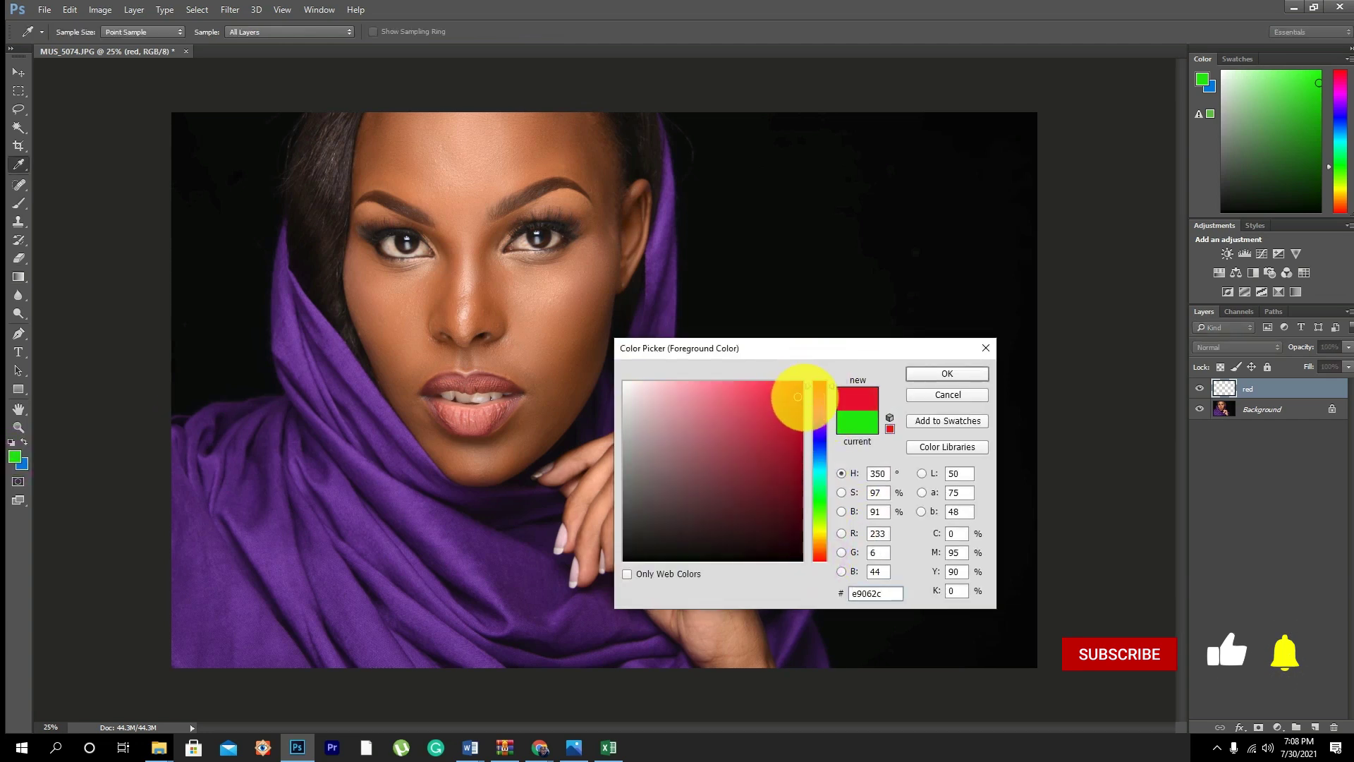
left_click(800, 391)
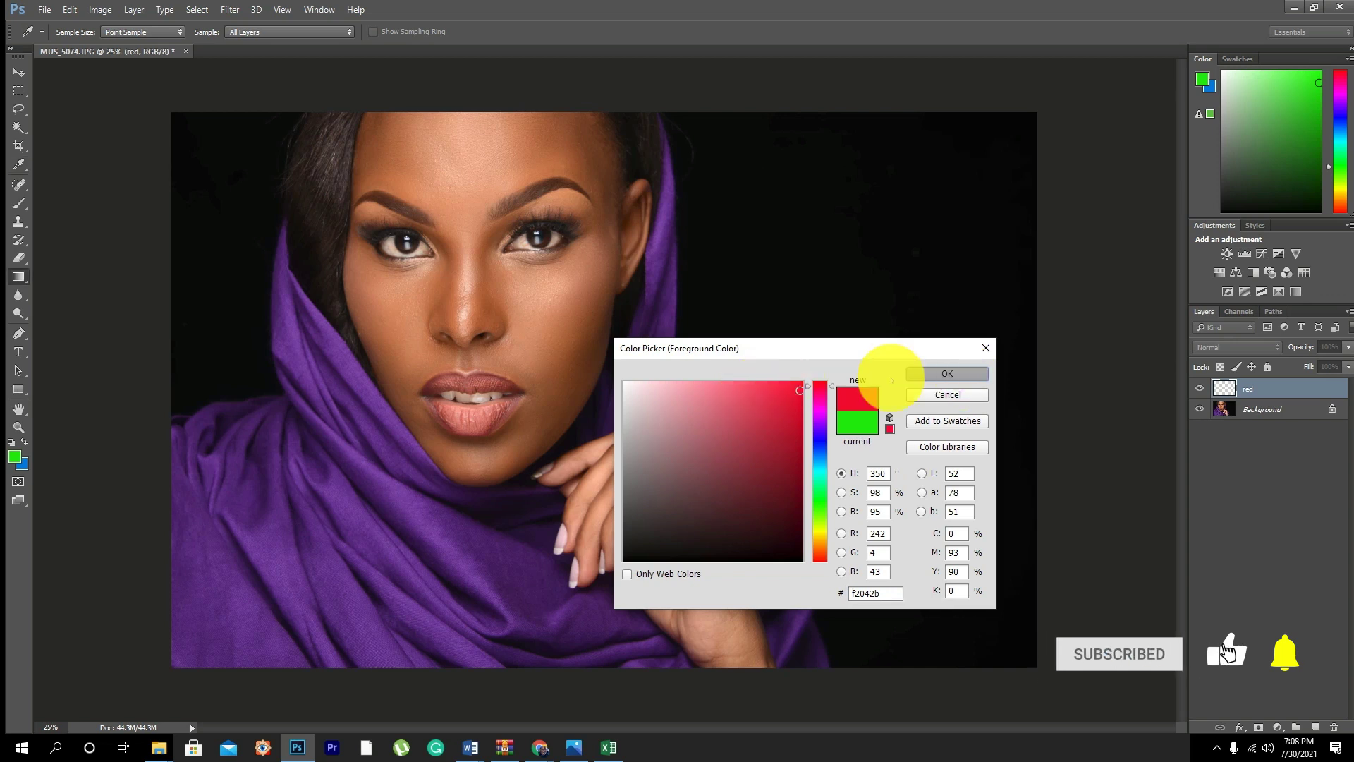
left_click(935, 374)
key("g")
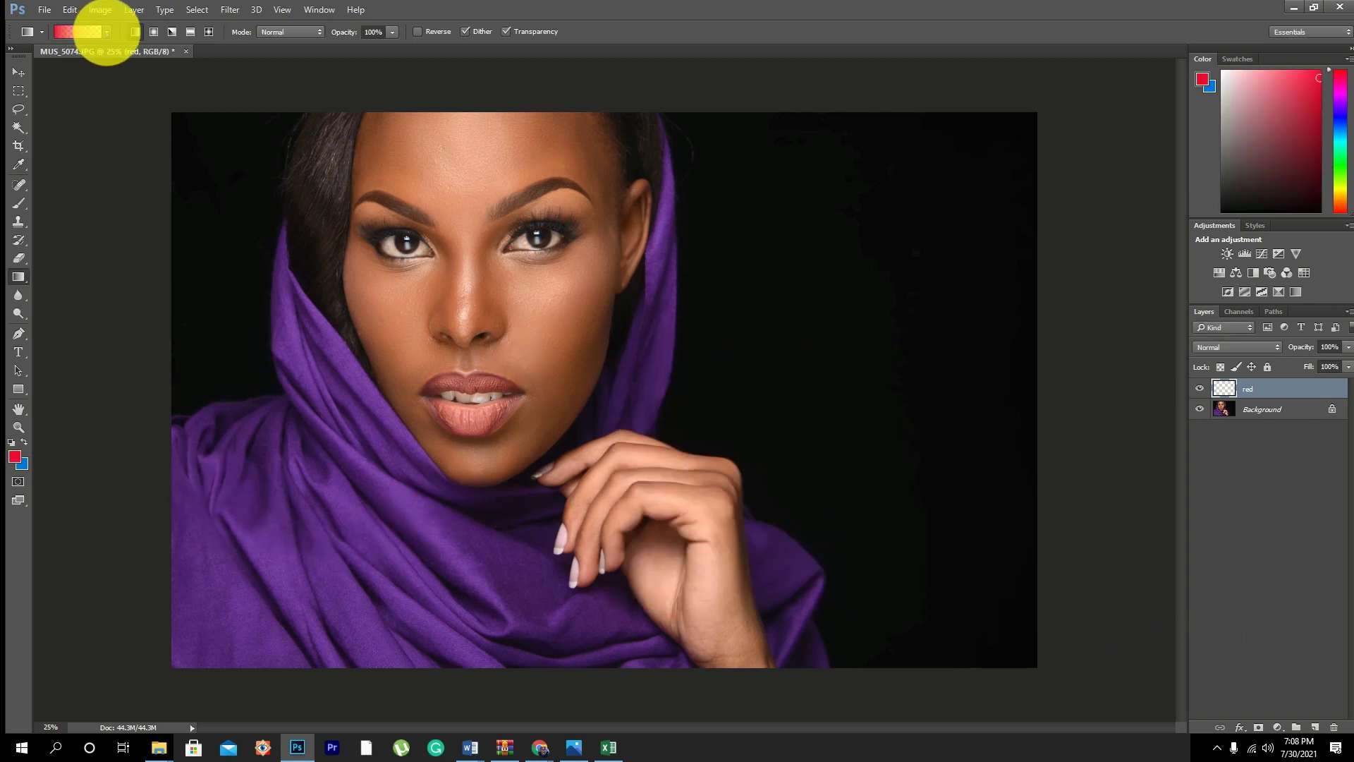
Step: Pick the Foreground to Transparent gradient preset and accept it in the Gradient Editor
left_click(104, 31)
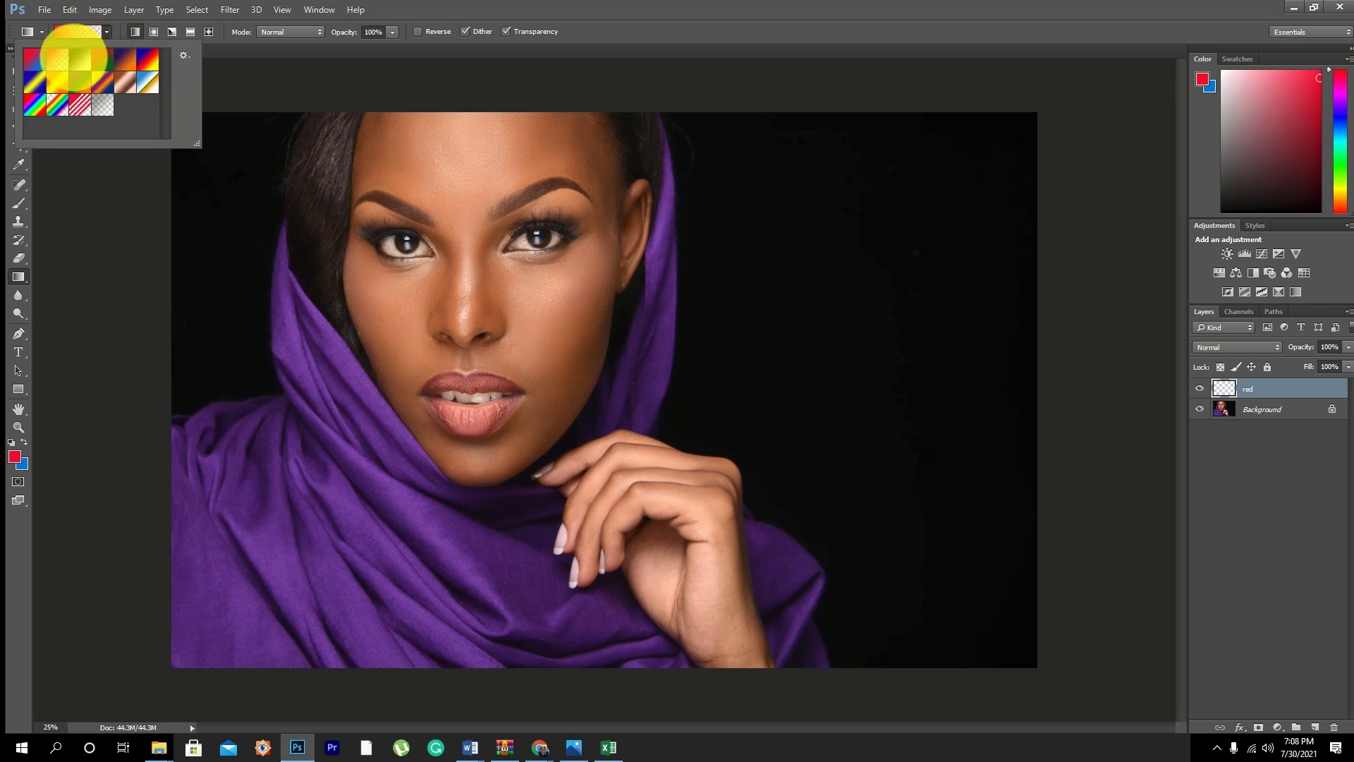
left_click(58, 60)
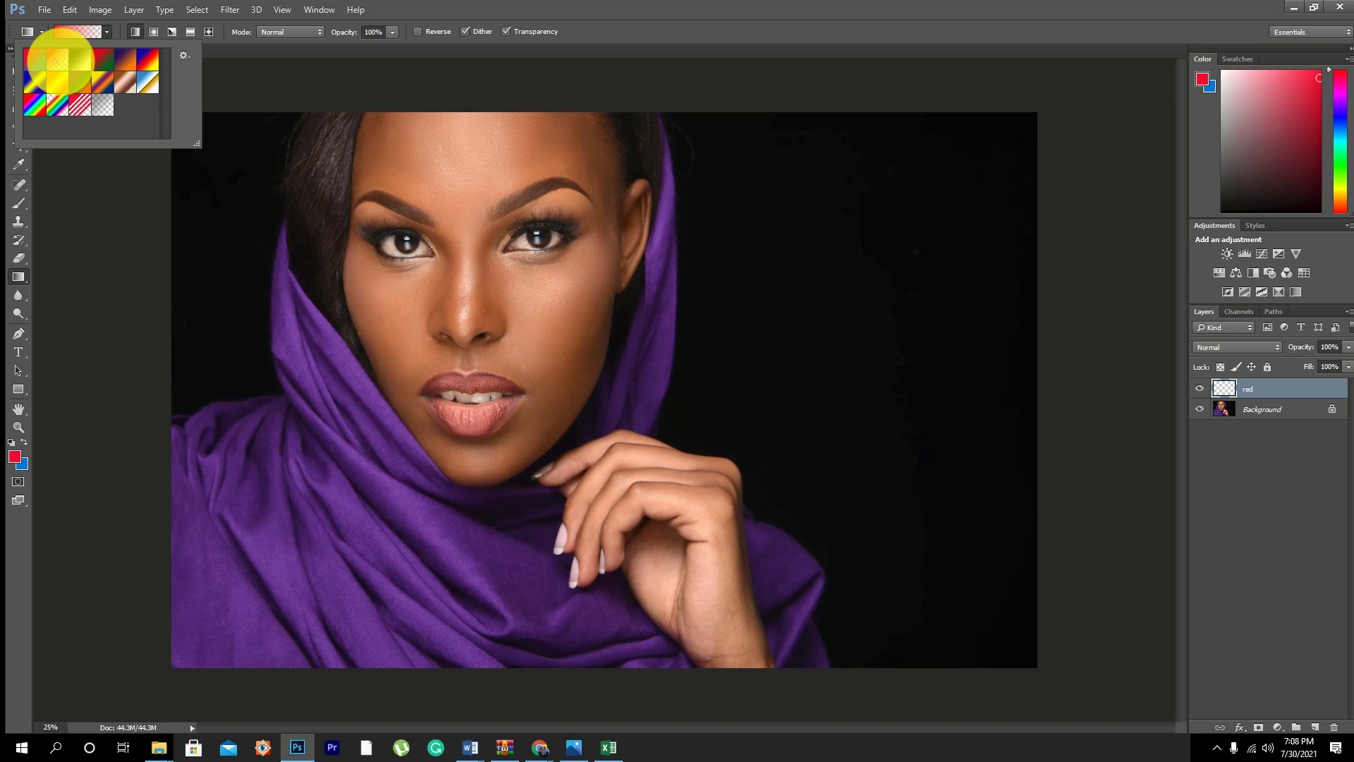
left_click(70, 31)
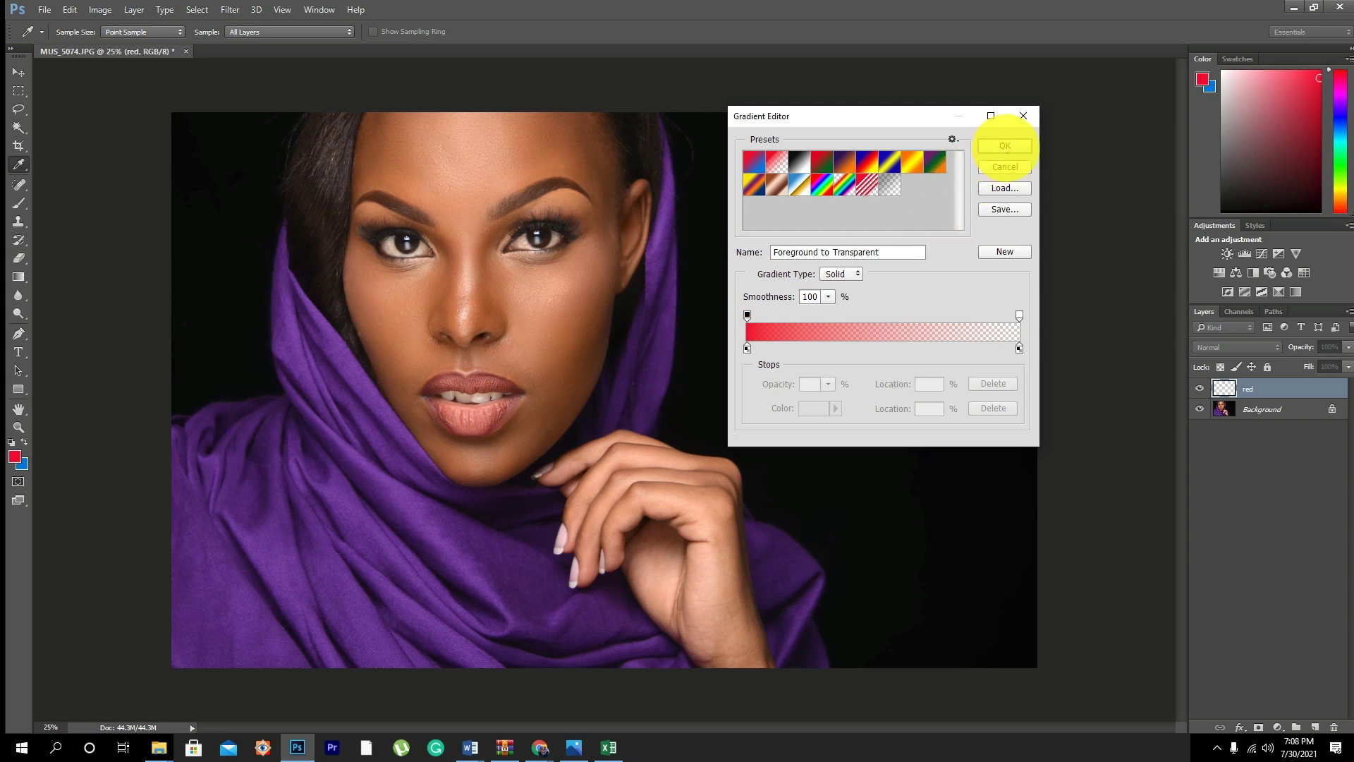
left_click(1005, 146)
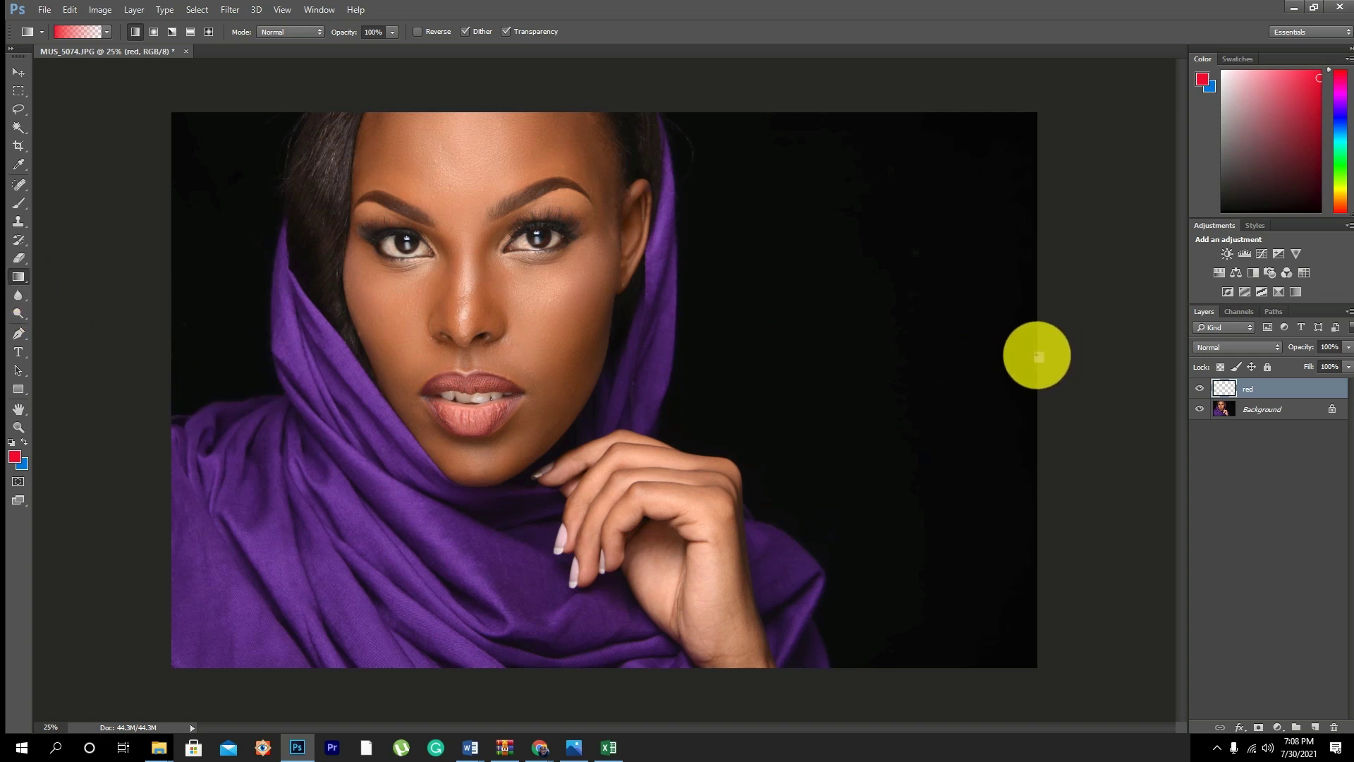
Step: Drag a red gradient from the right edge to the scarf, set Color blend mode, then duplicate the layer
left_click_drag(1037, 355, 360, 357)
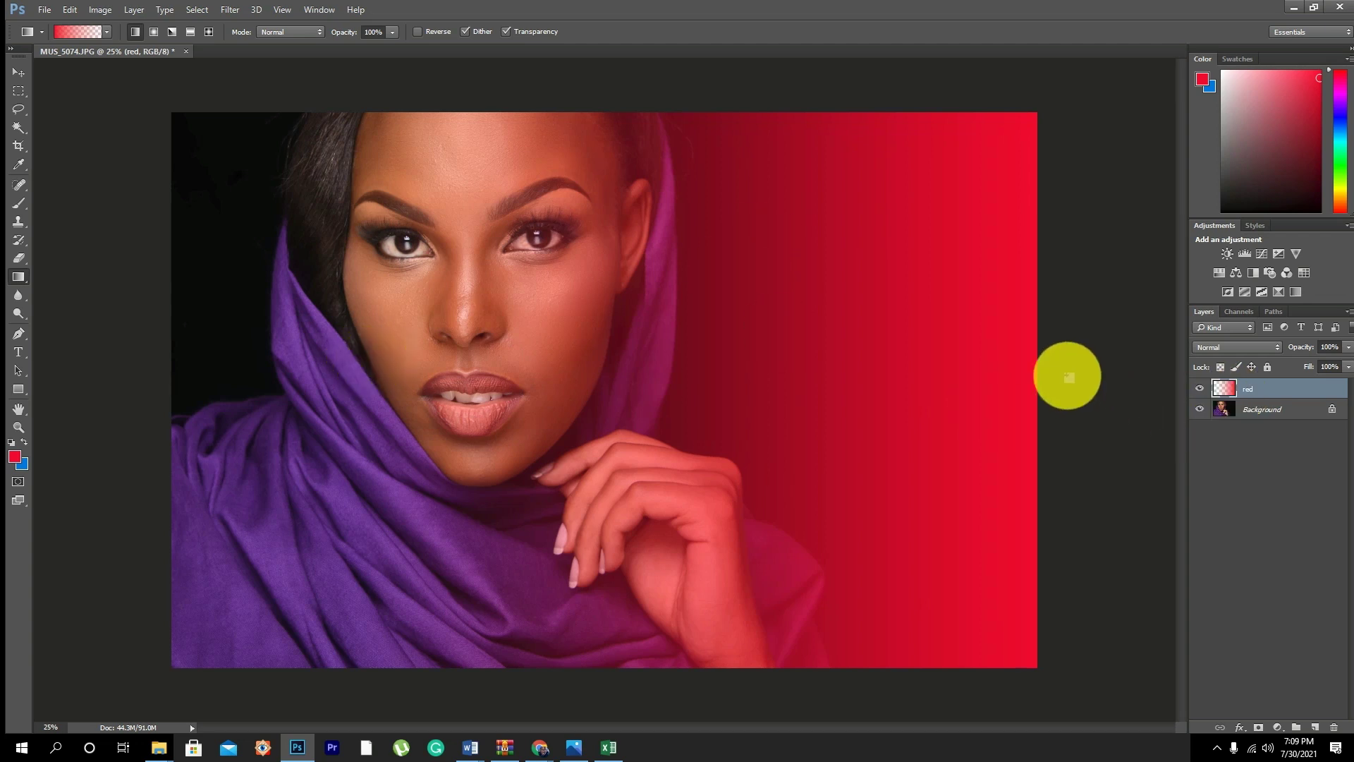
left_click_drag(1038, 364, 283, 361)
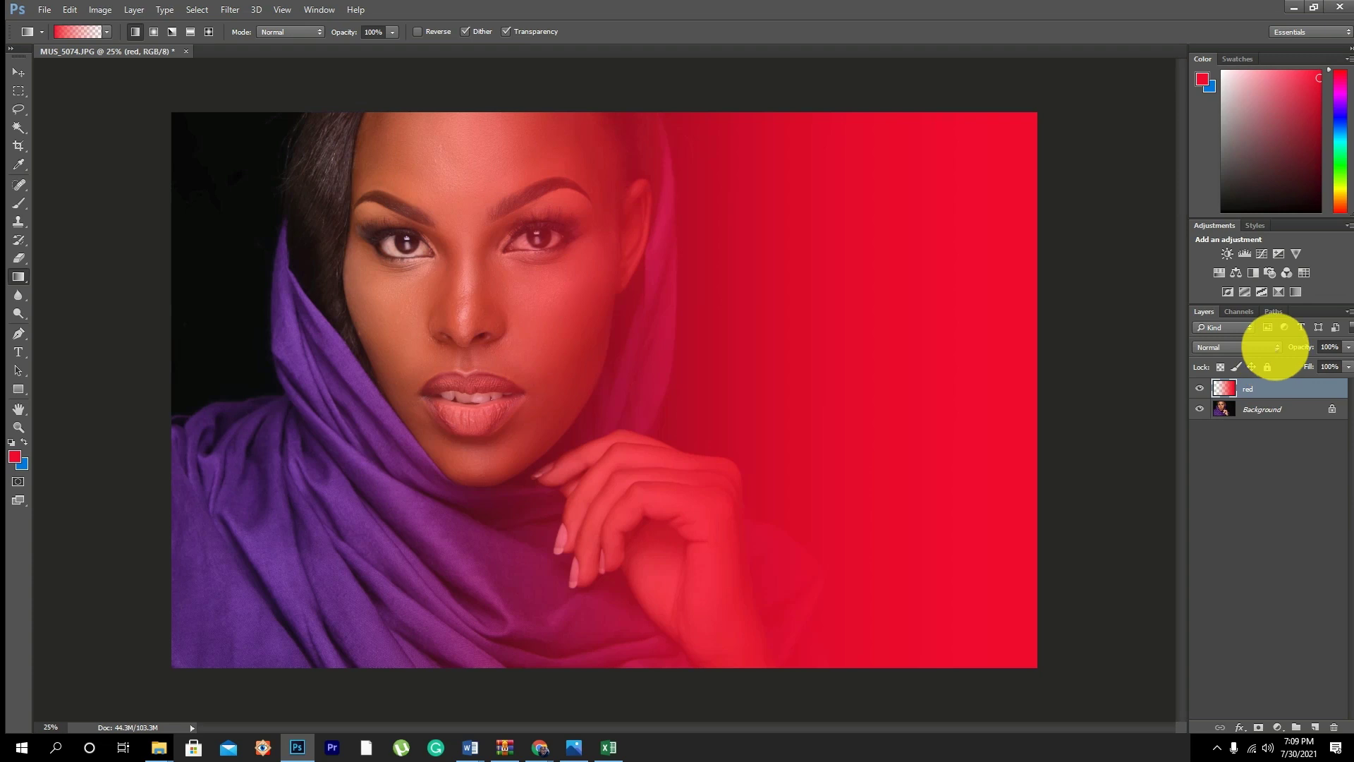
left_click(1275, 347)
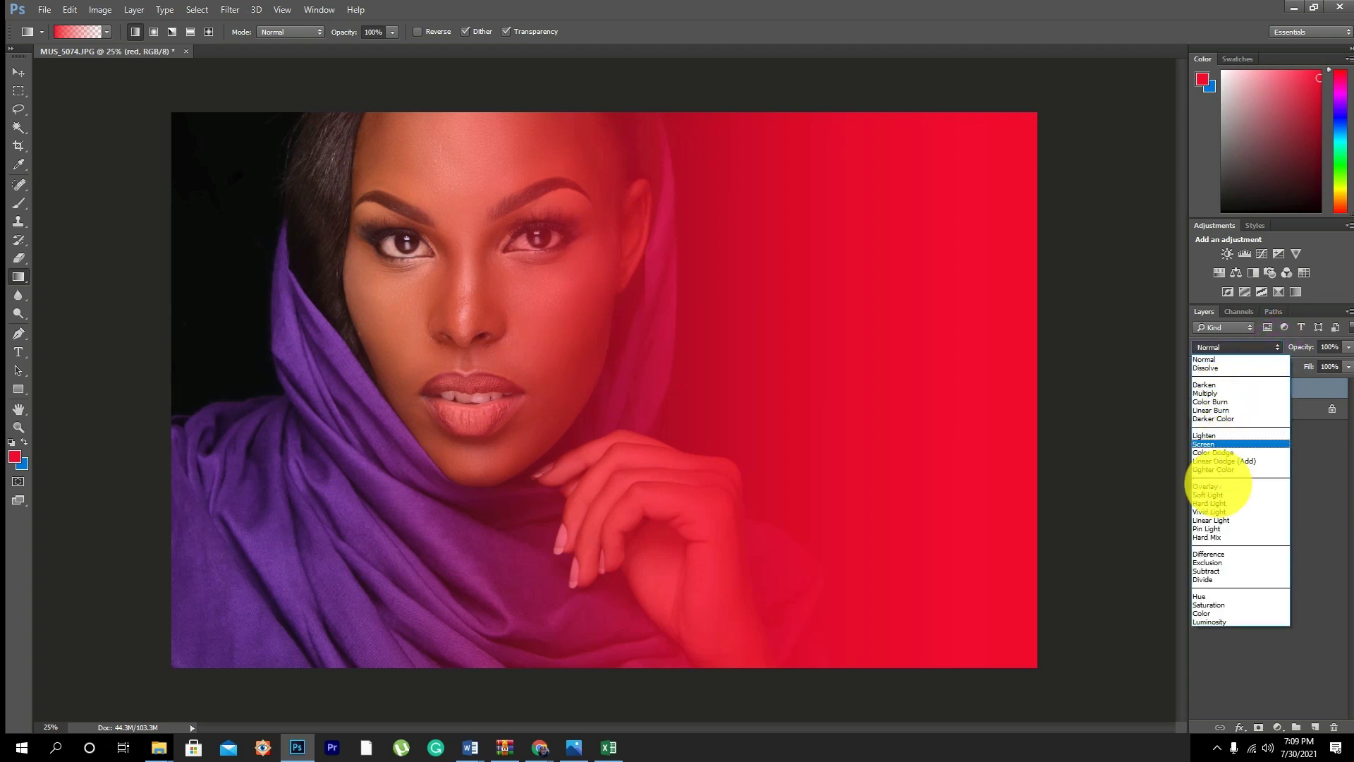
left_click(1216, 613)
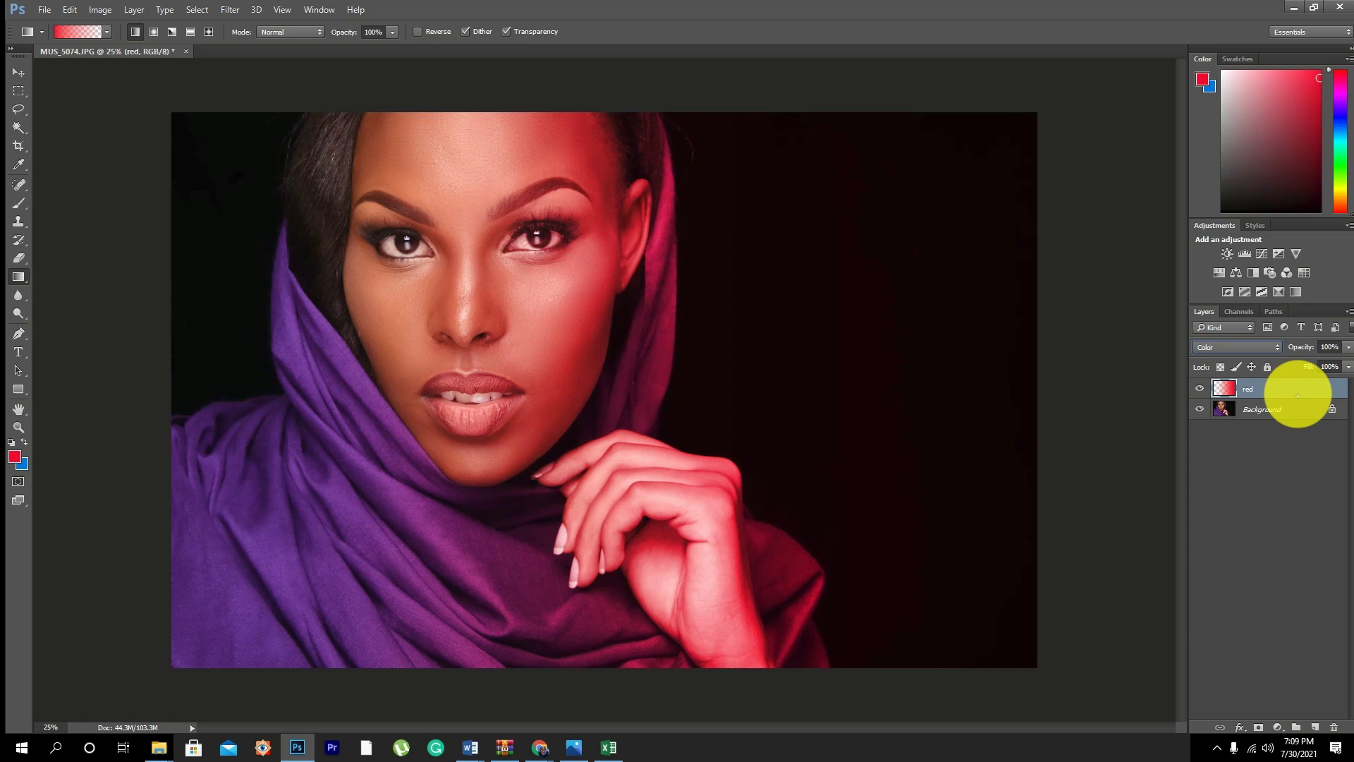
left_click_drag(1298, 390, 1314, 724)
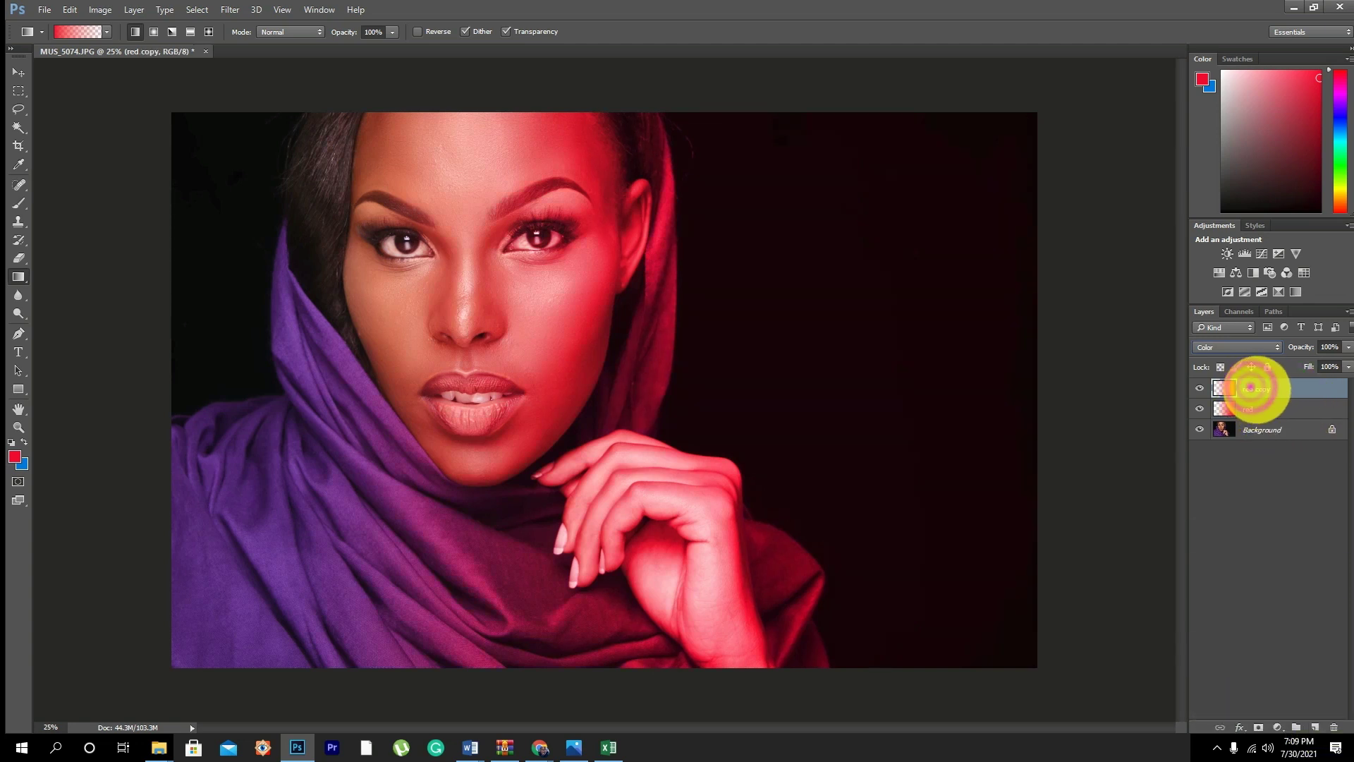
Step: Rename the 'red copy' layer to 'green'
double_click(1257, 393)
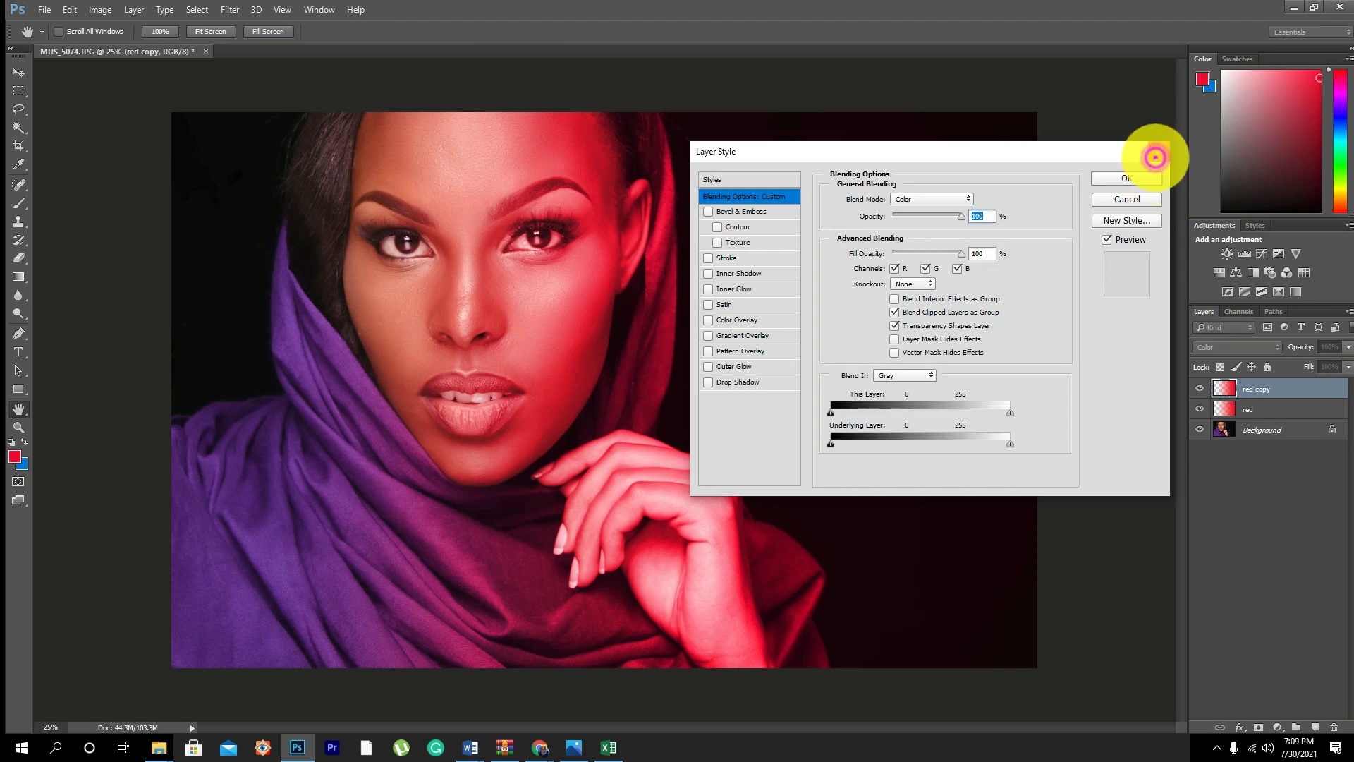
left_click(1157, 176)
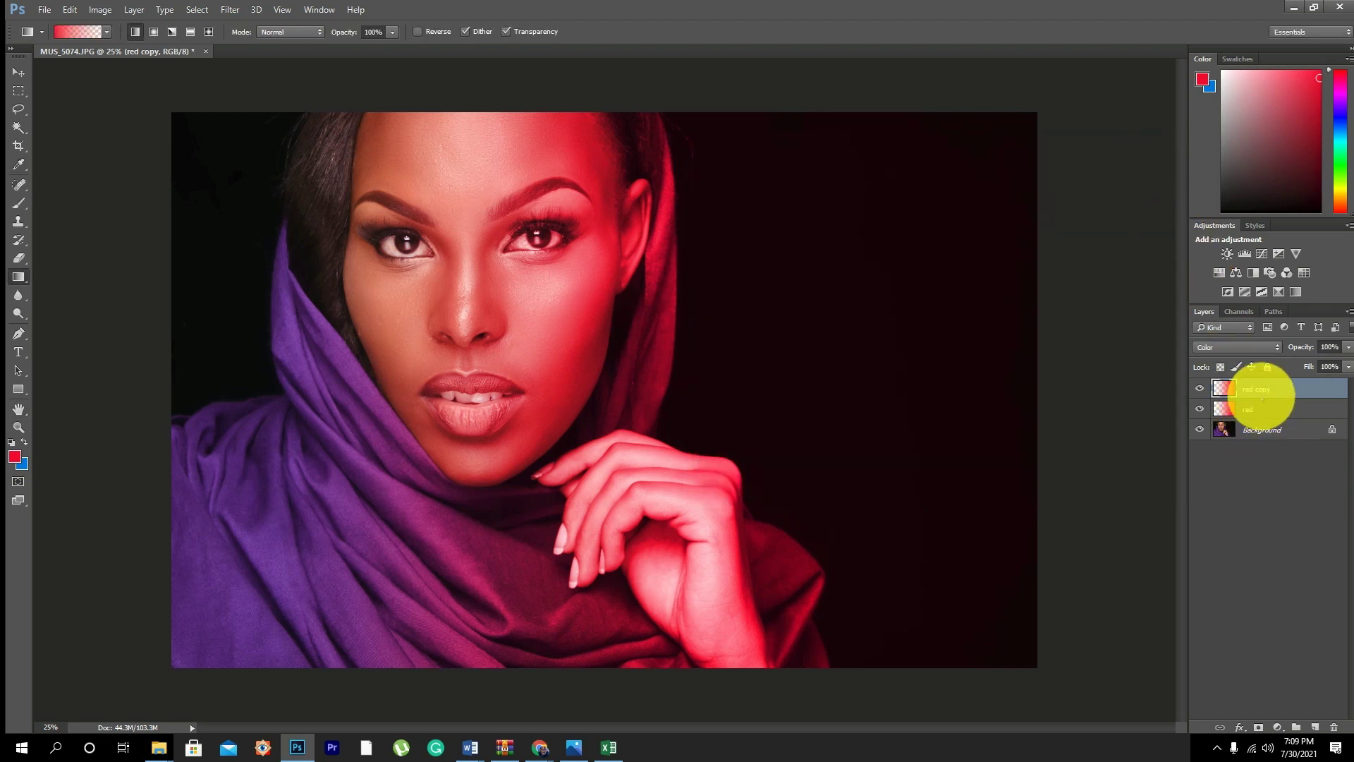
double_click(1258, 389)
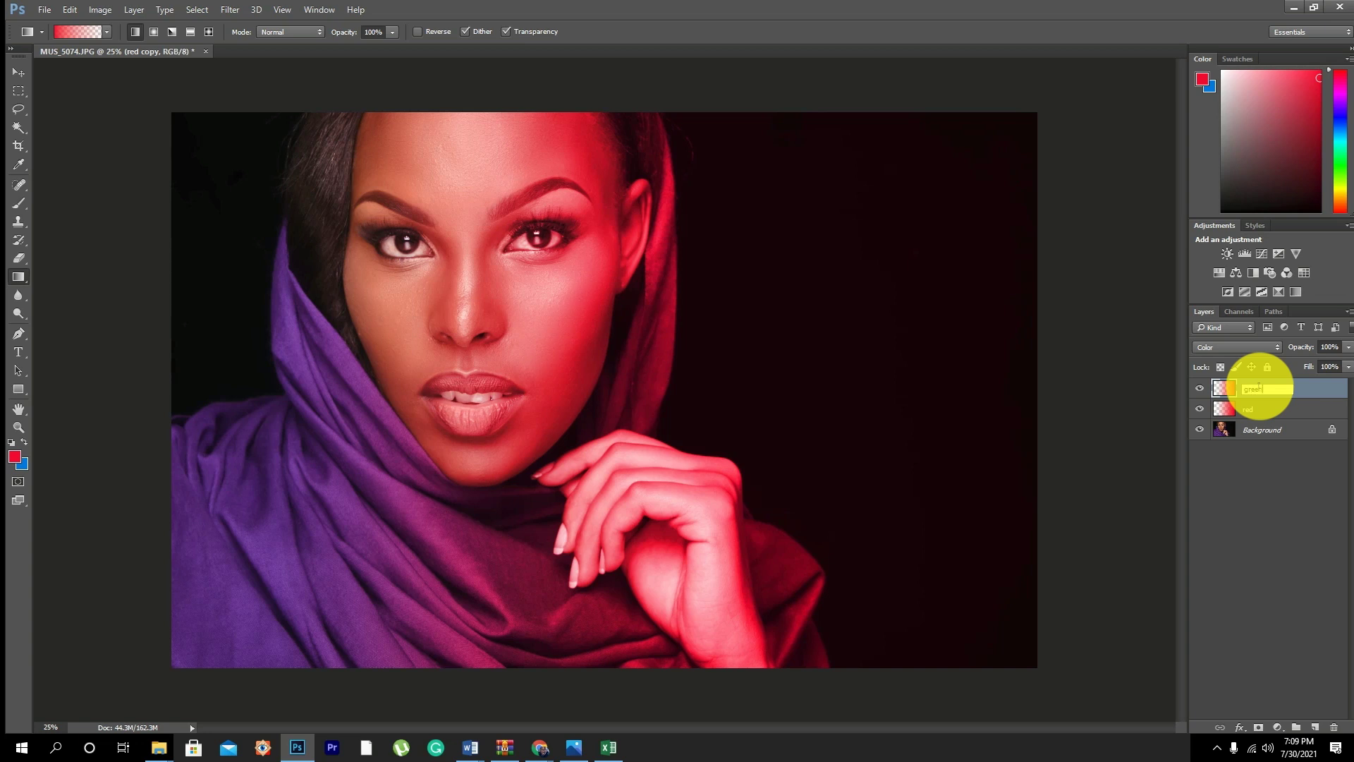
left_click(1301, 390)
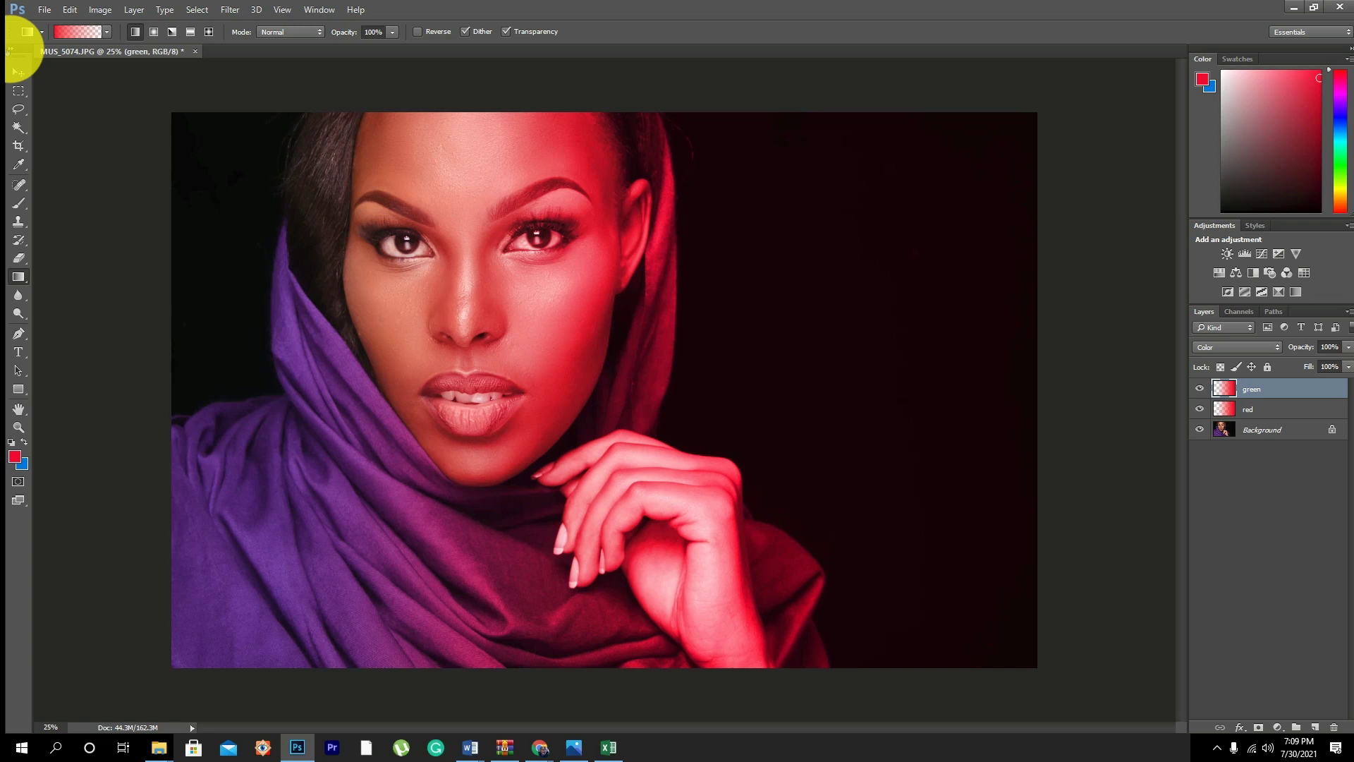
Step: Flip the green layer horizontally and slide it left over the portrait's left side
left_click(18, 71)
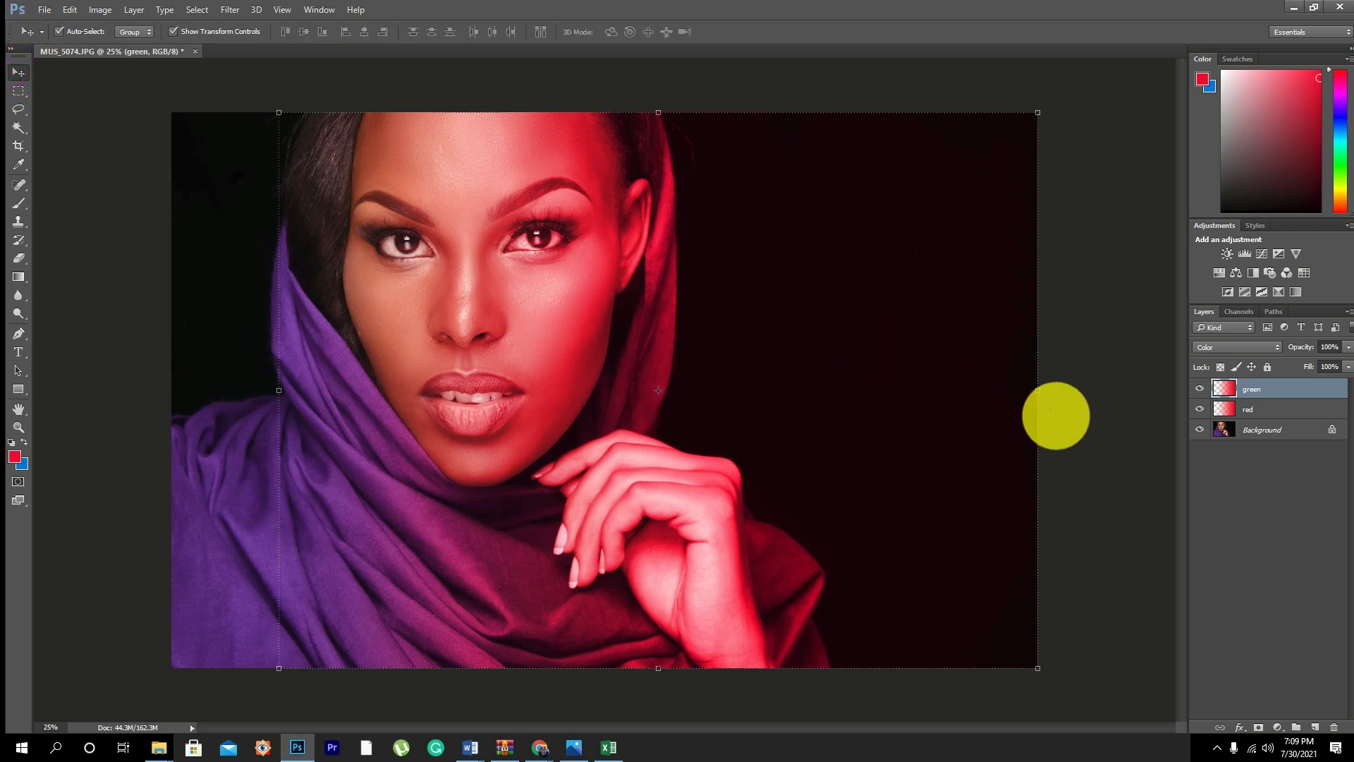
left_click(1037, 390)
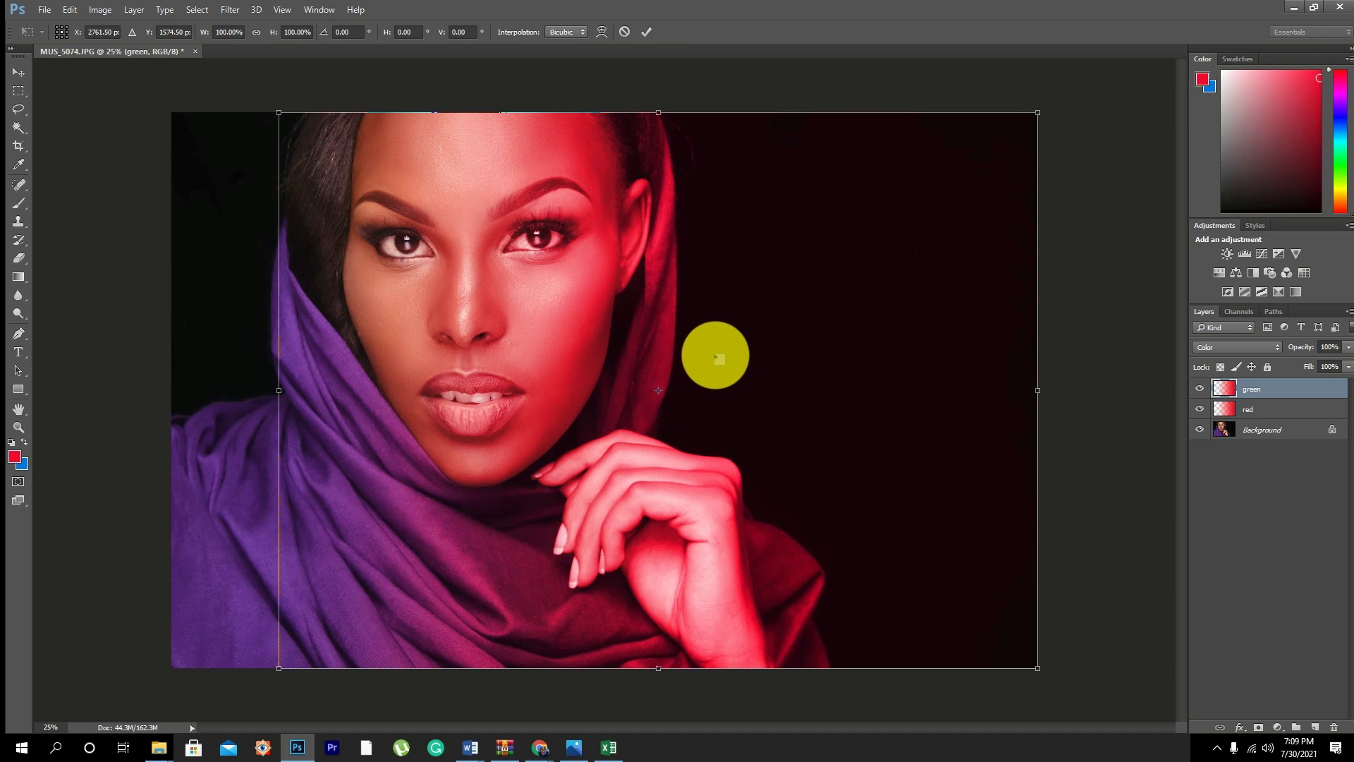
right_click(715, 356)
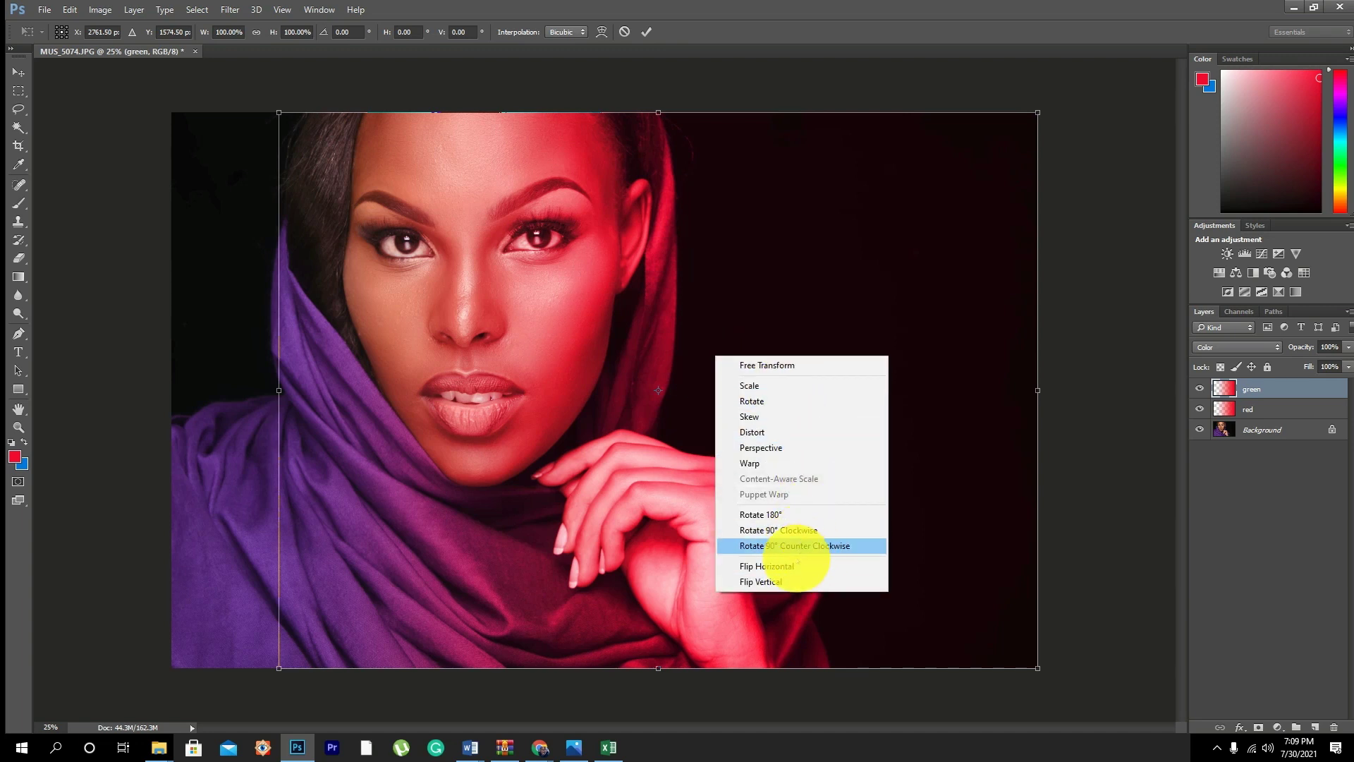
left_click(782, 565)
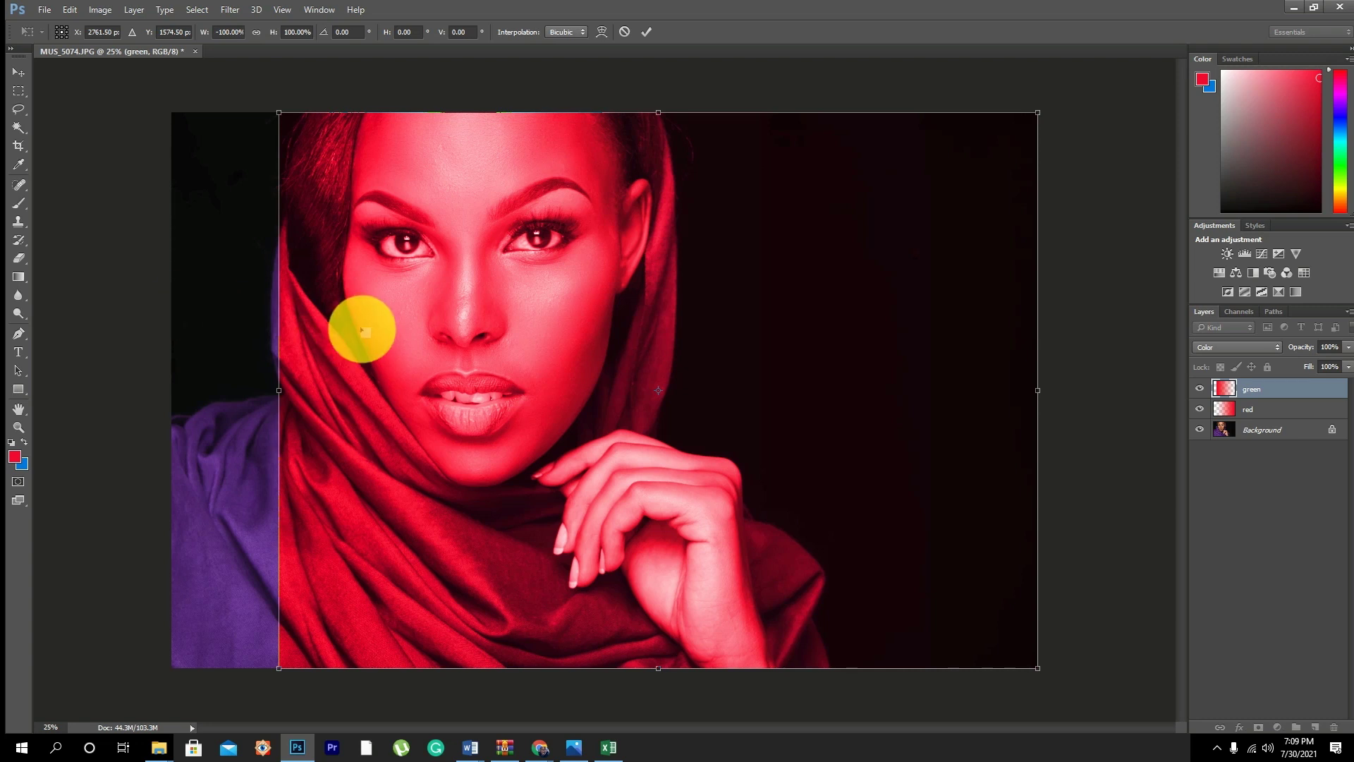
left_click(368, 341)
left_click_drag(368, 342, 14, 345)
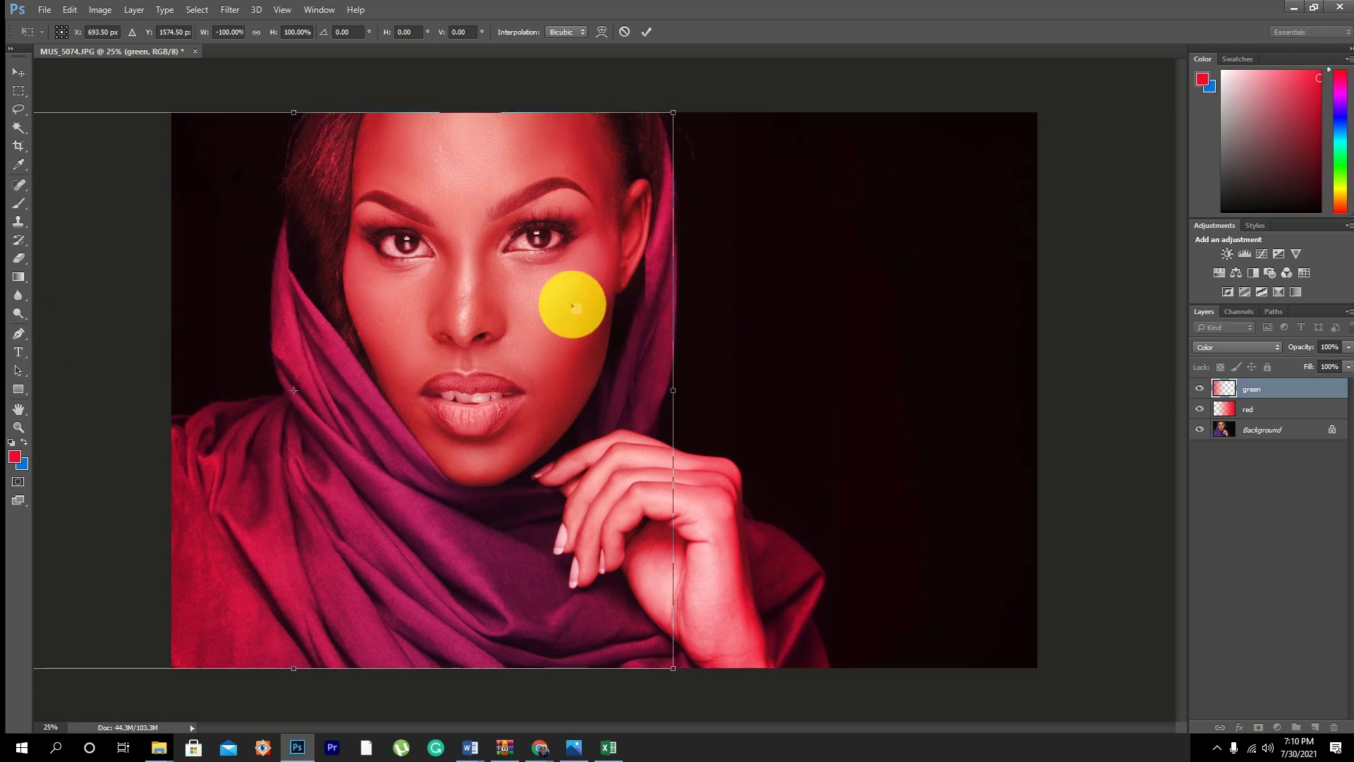
key("Return")
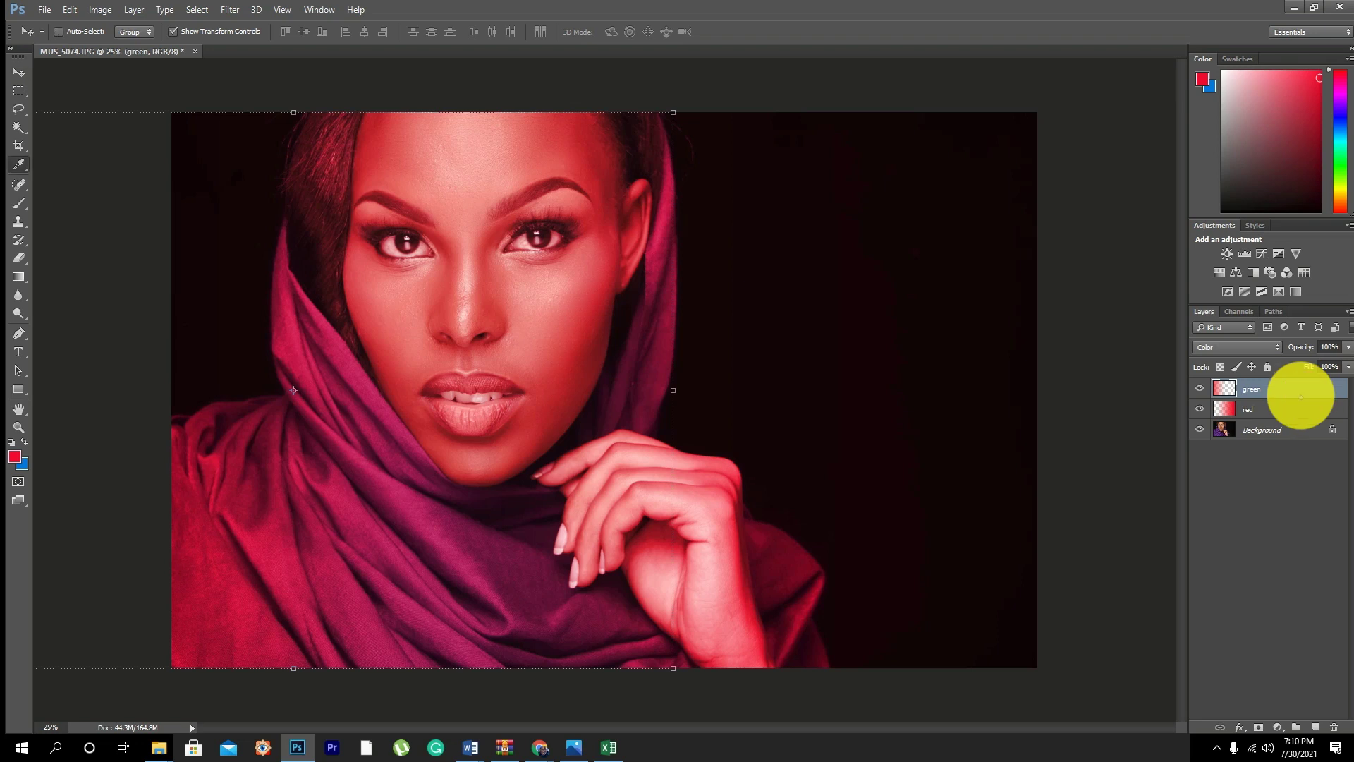
Step: Apply a +120 hue shift to the green layer in Hue/Saturation
key("ctrl+u")
type("88")
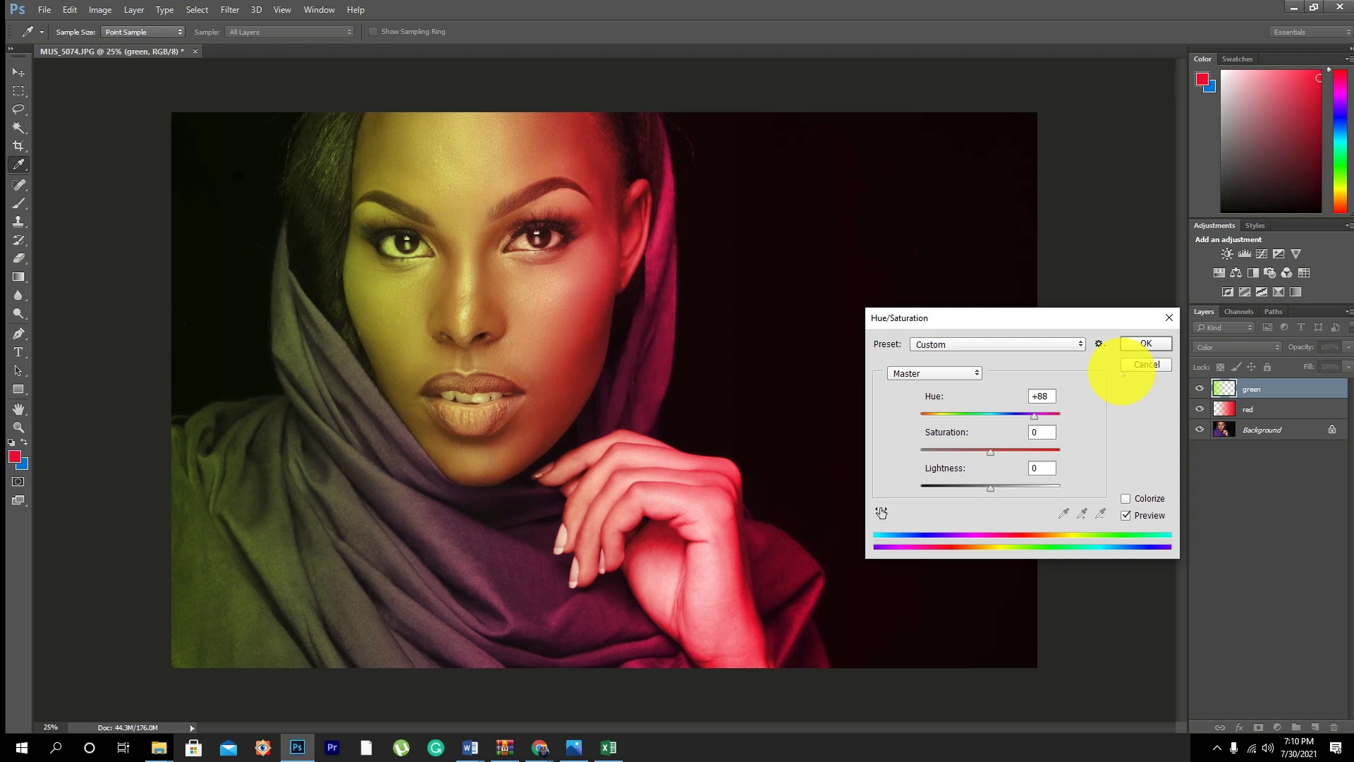
mouse_move(1035, 415)
left_mouse_down()
mouse_move(950, 414)
mouse_move(1040, 418)
left_mouse_up()
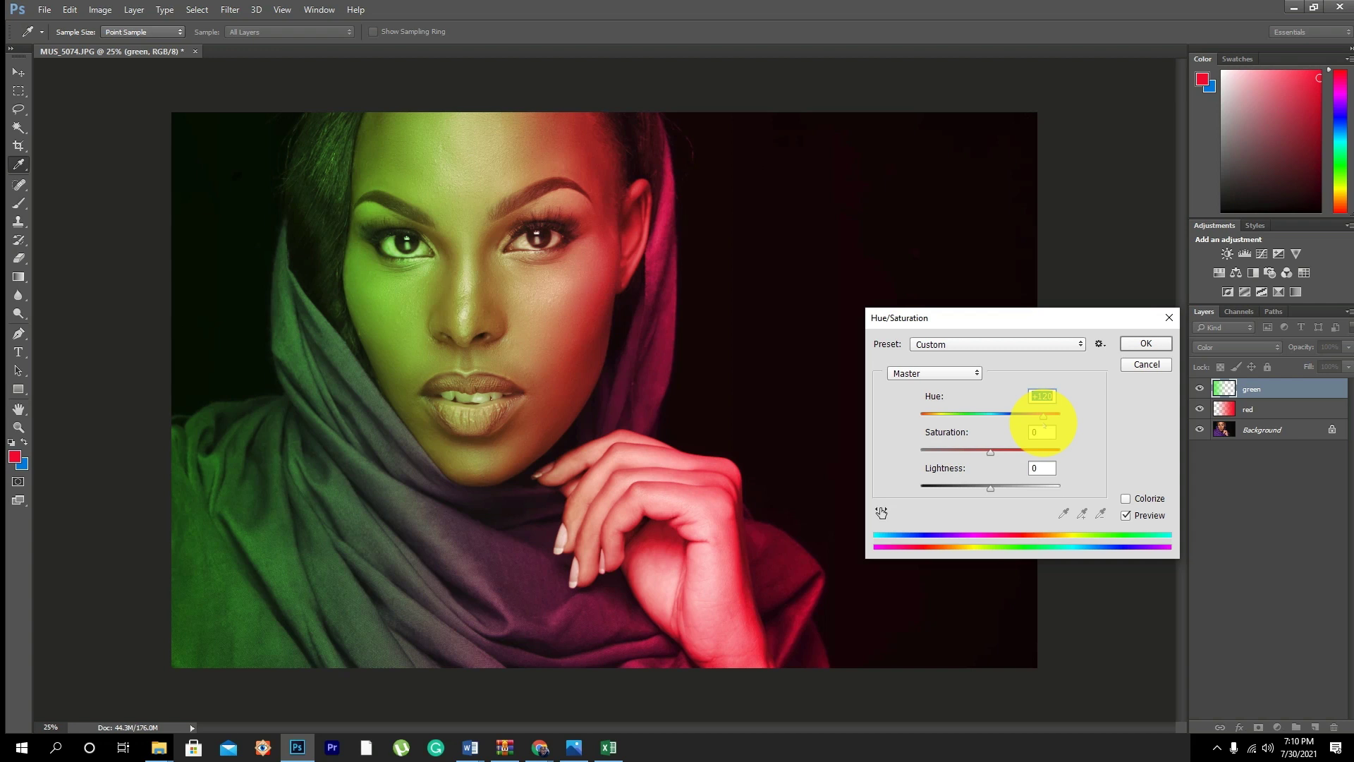
left_click(1145, 344)
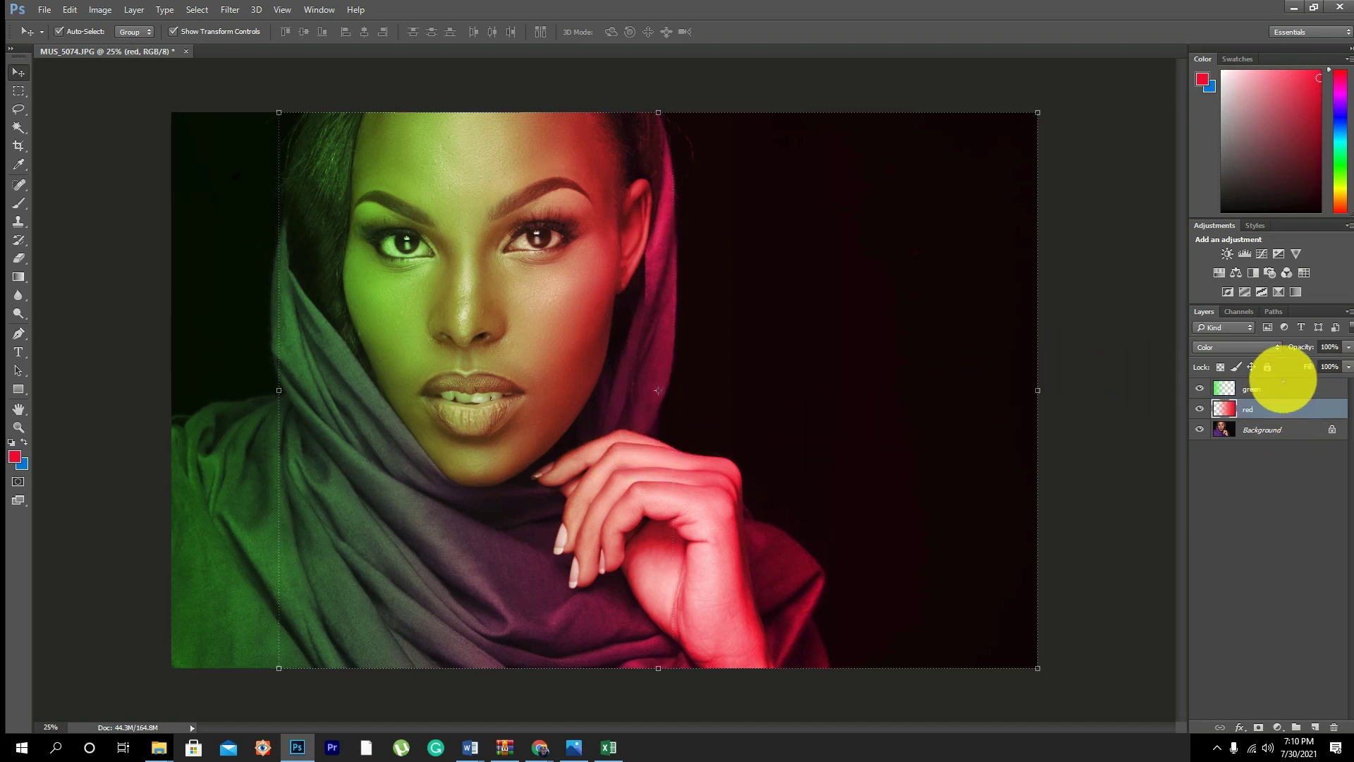
Step: Add a 'red pop' layer above green and fill it with solid red
left_click(1283, 384)
left_click(1316, 724)
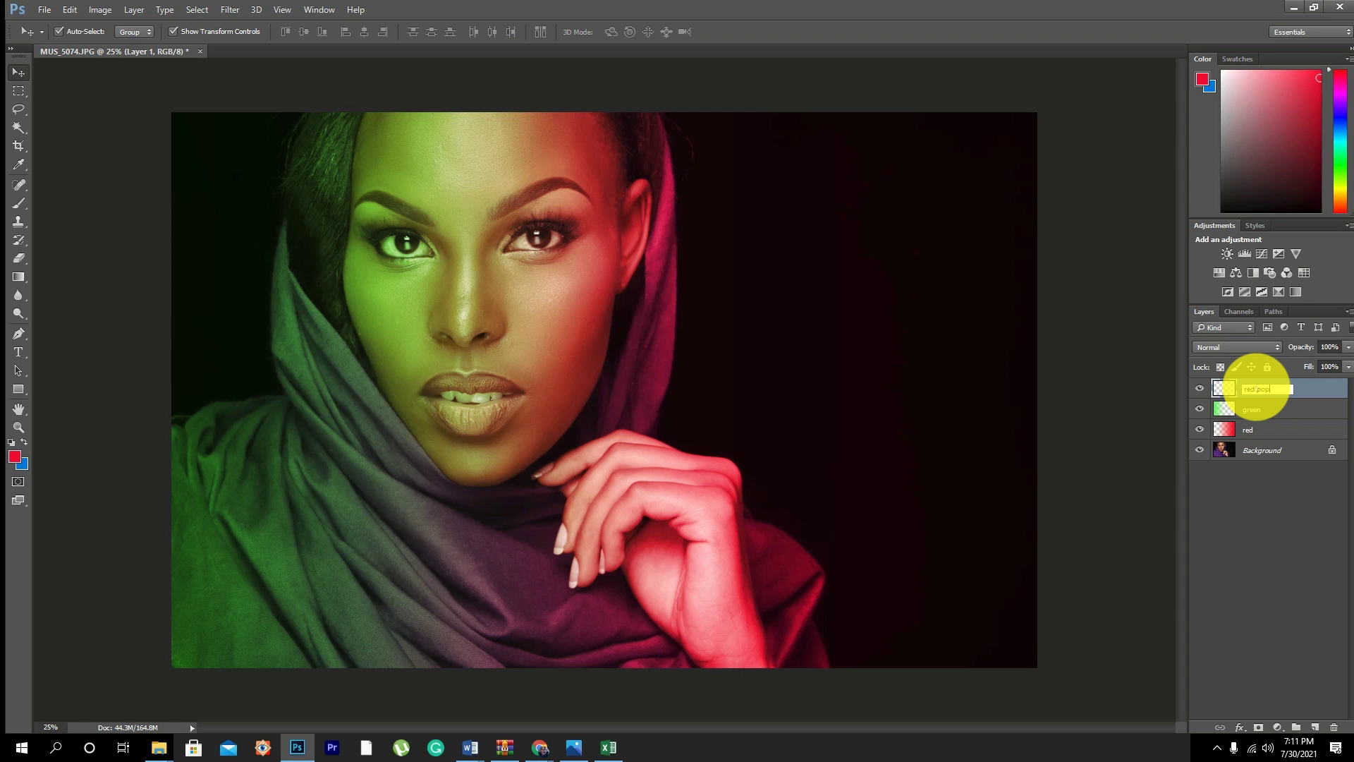
left_click(1309, 388)
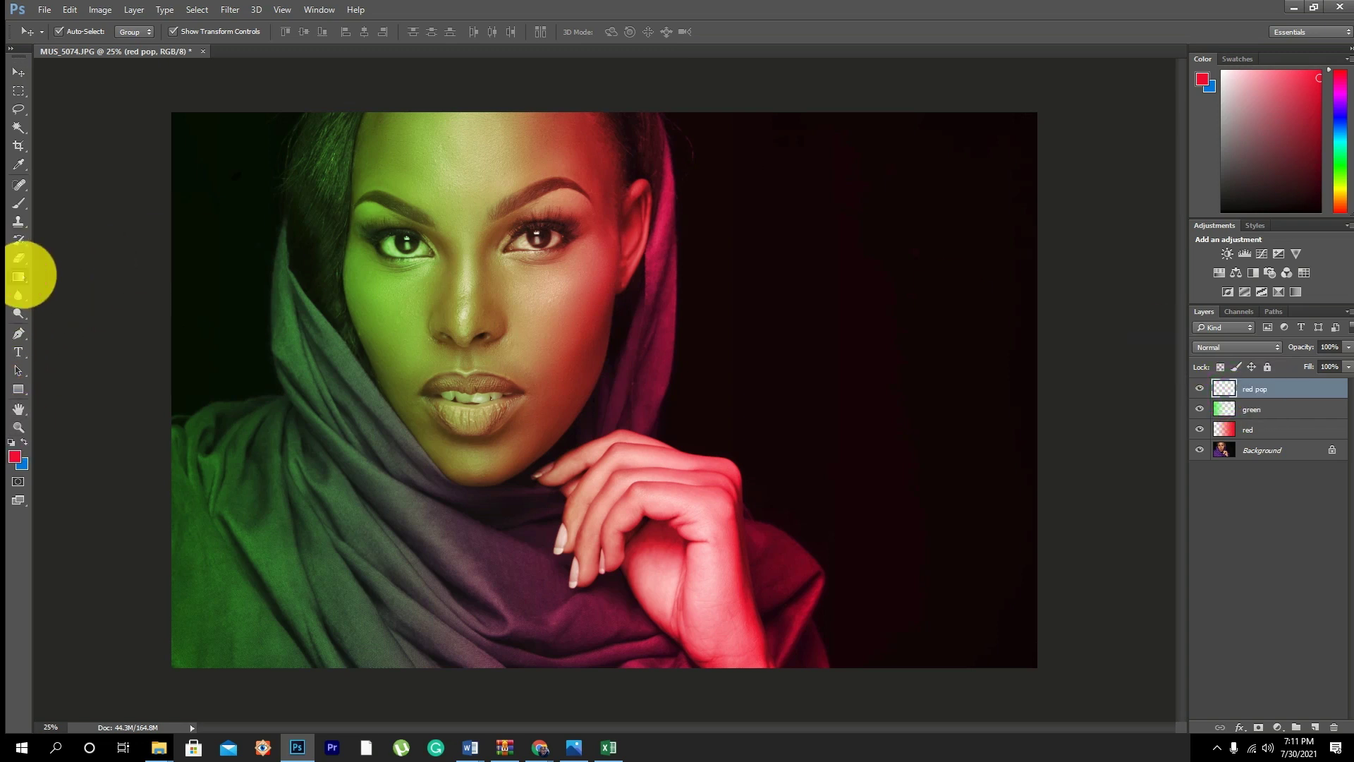
left_click(19, 277)
left_click(67, 274)
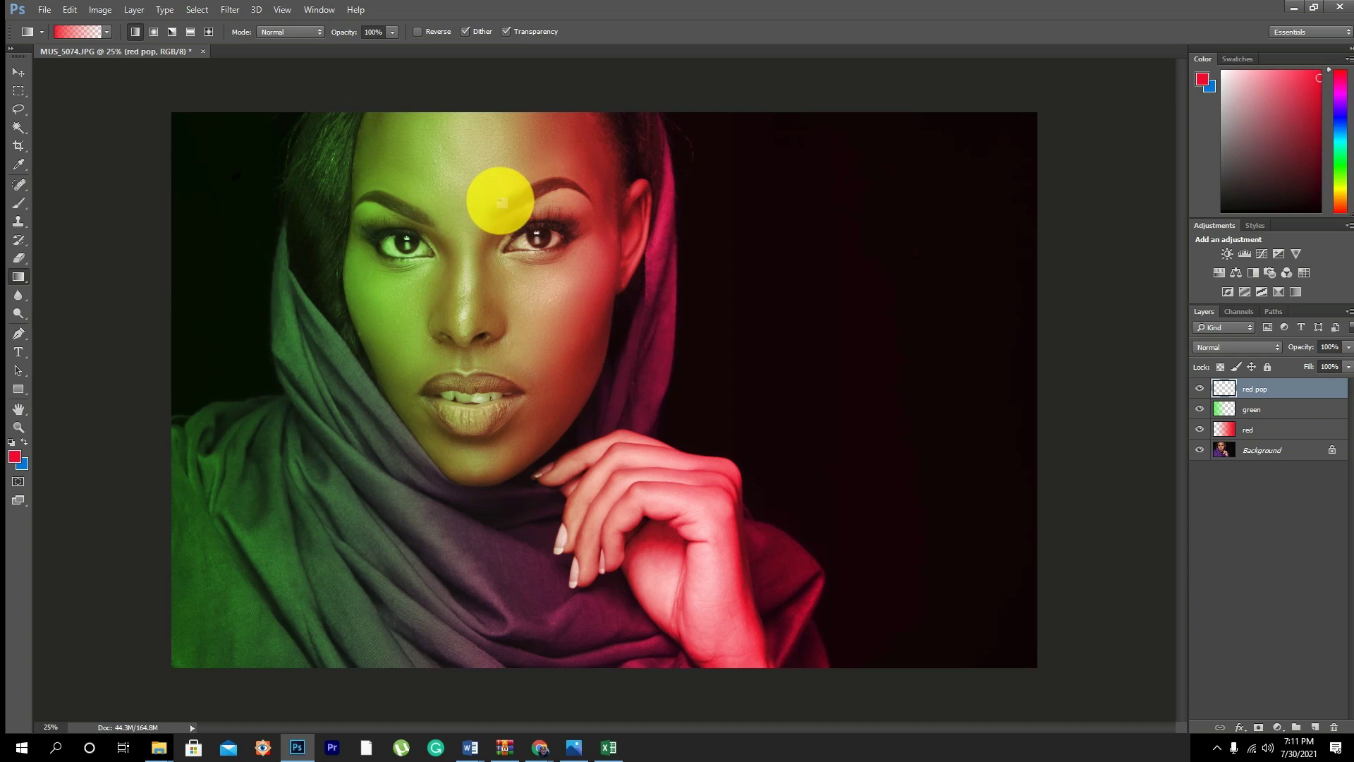
key("shift+g")
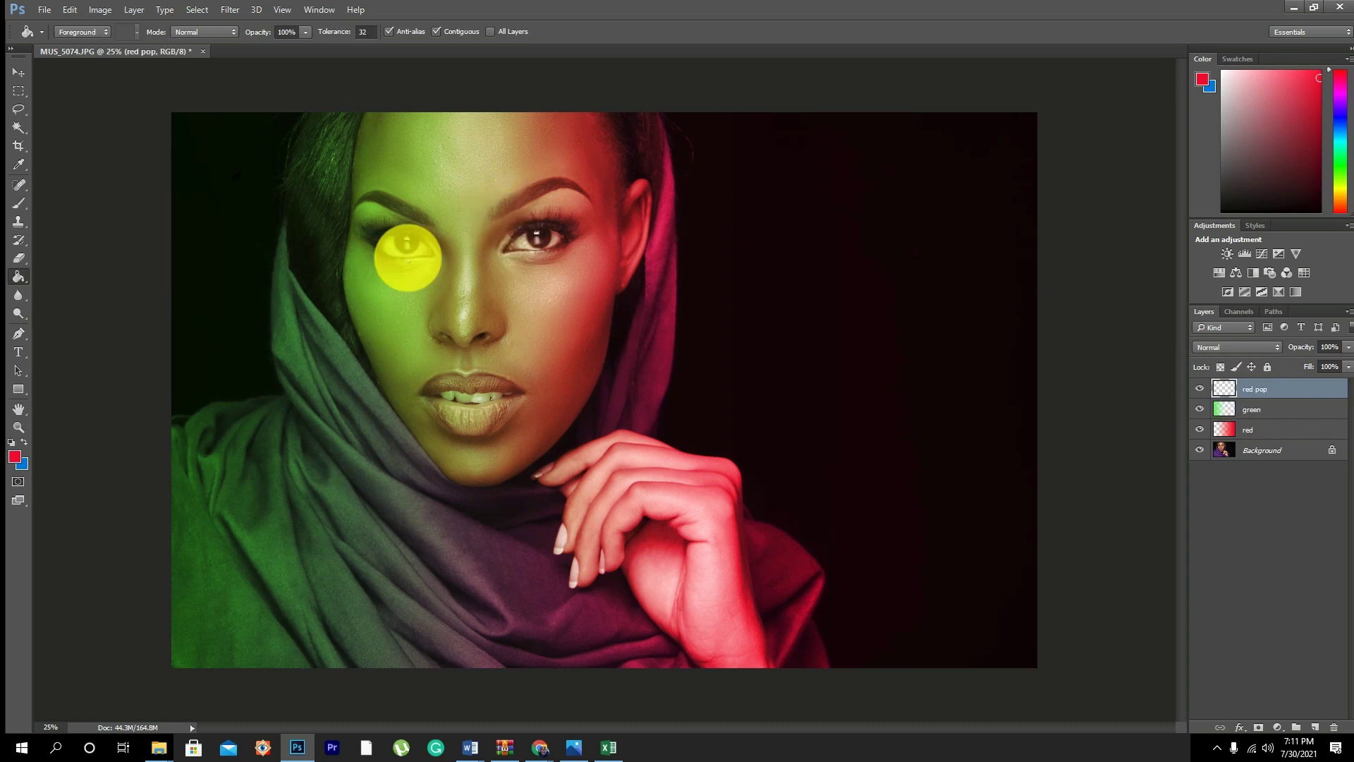
left_click(408, 258)
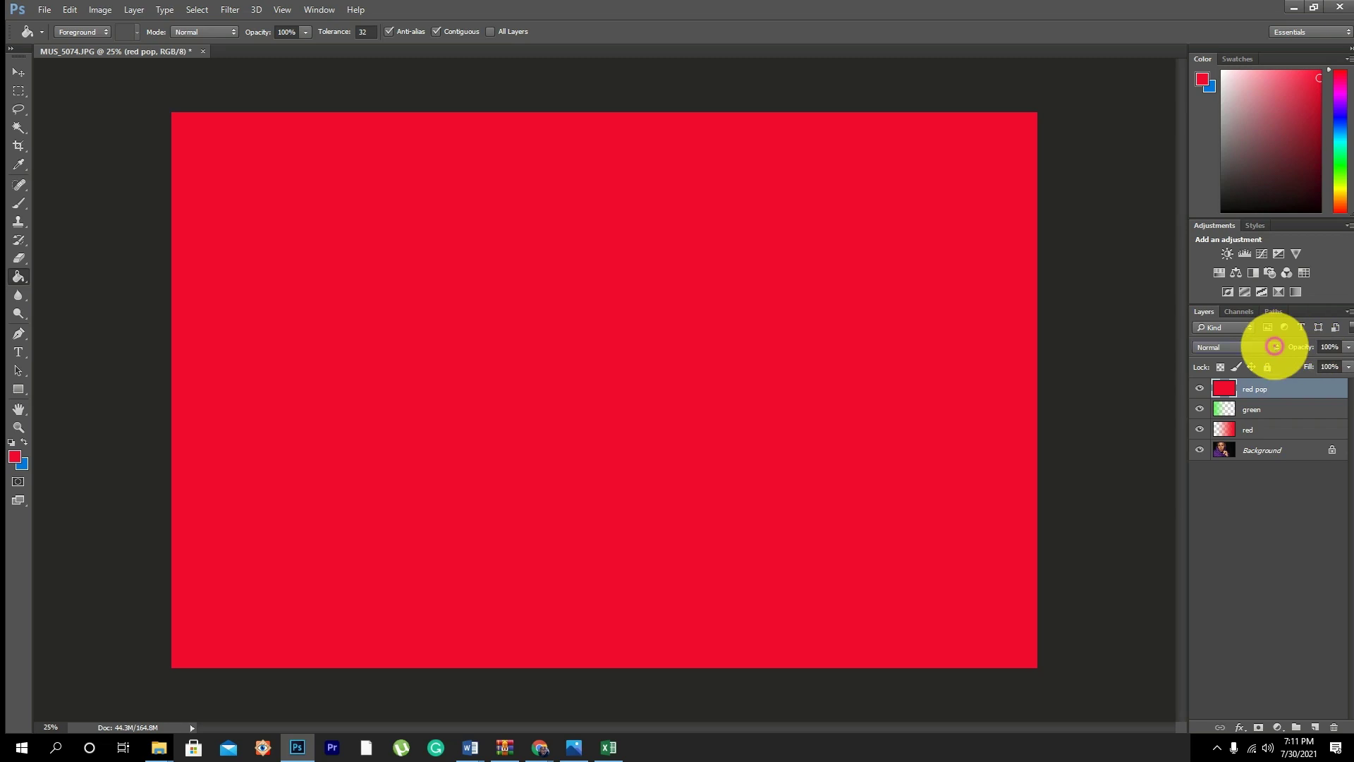
Step: Set red pop to Color Dodge blend mode and add a layer mask
left_click(1275, 346)
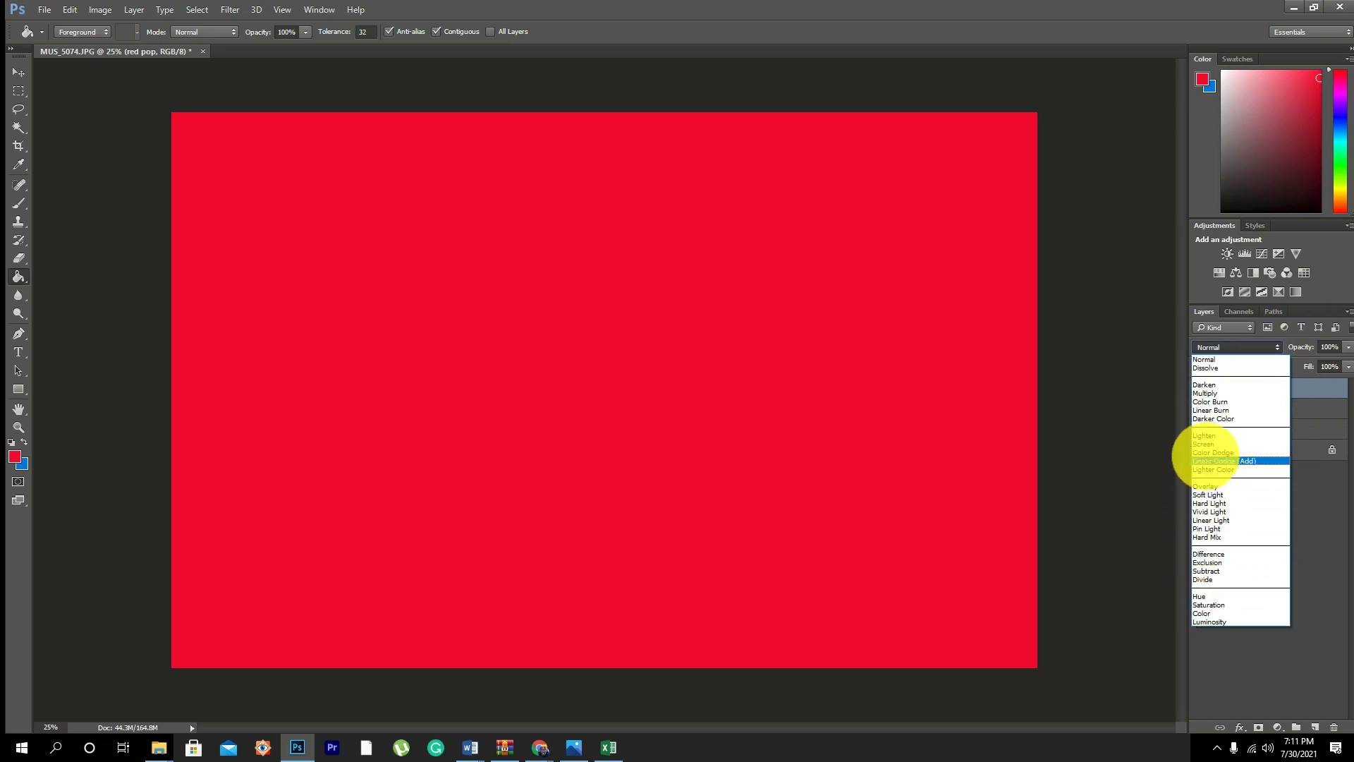
left_click(1203, 452)
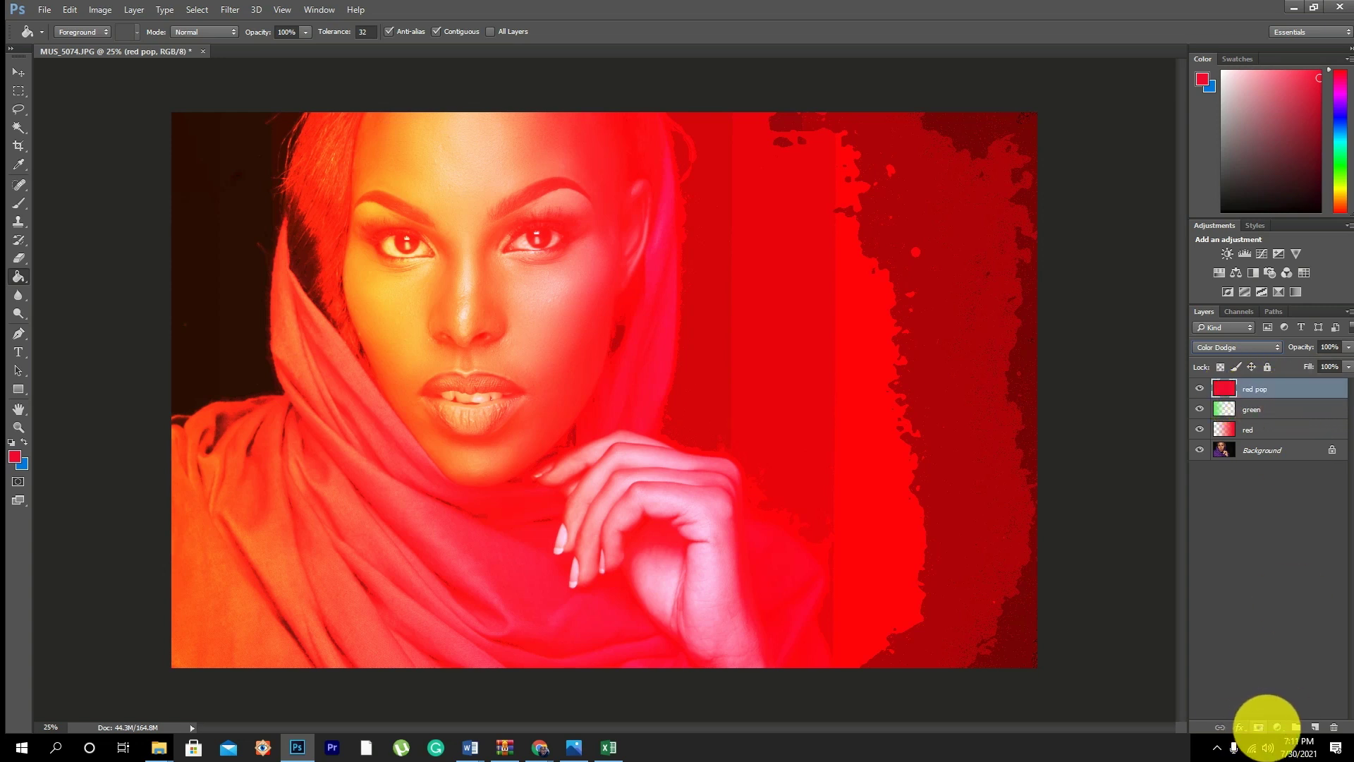
left_click(1259, 727)
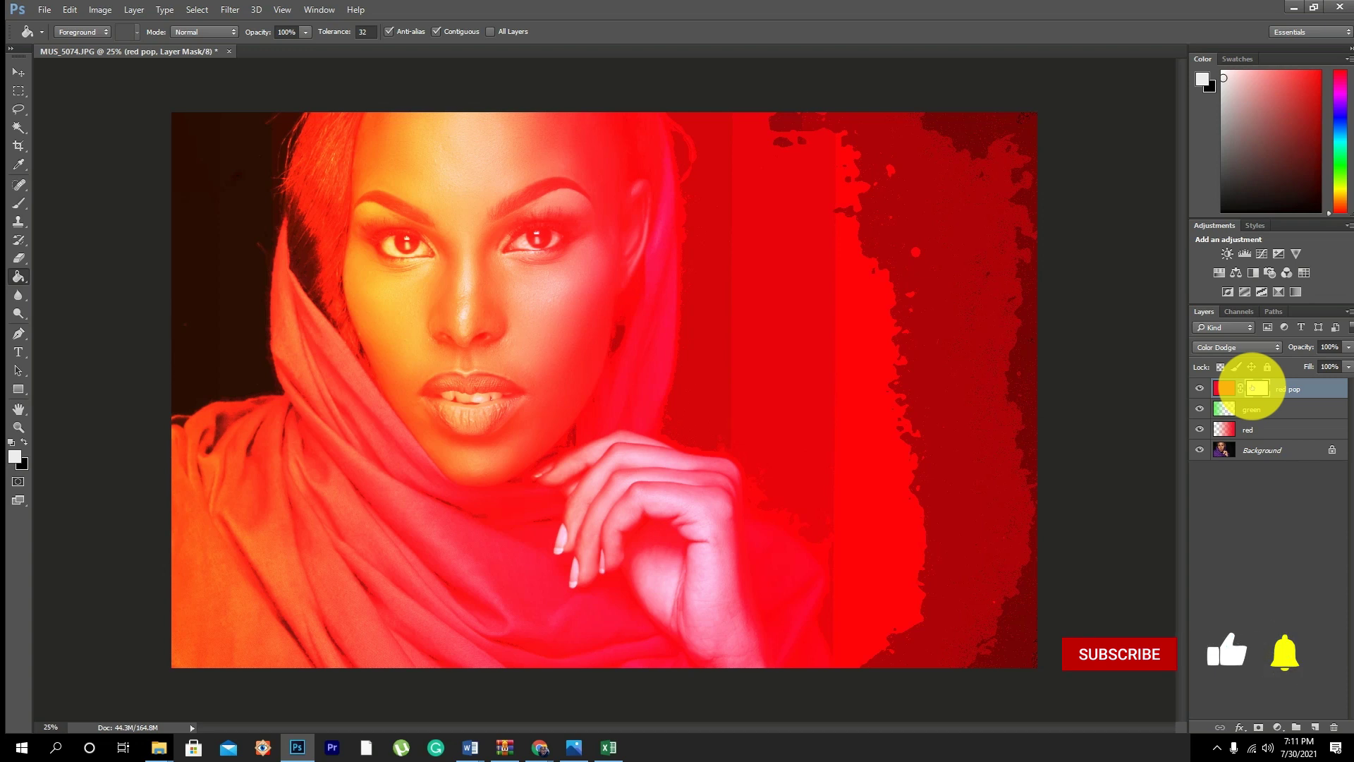
Step: Invert the red pop mask to black and zoom in on the face, ready to brush
key("ctrl+i")
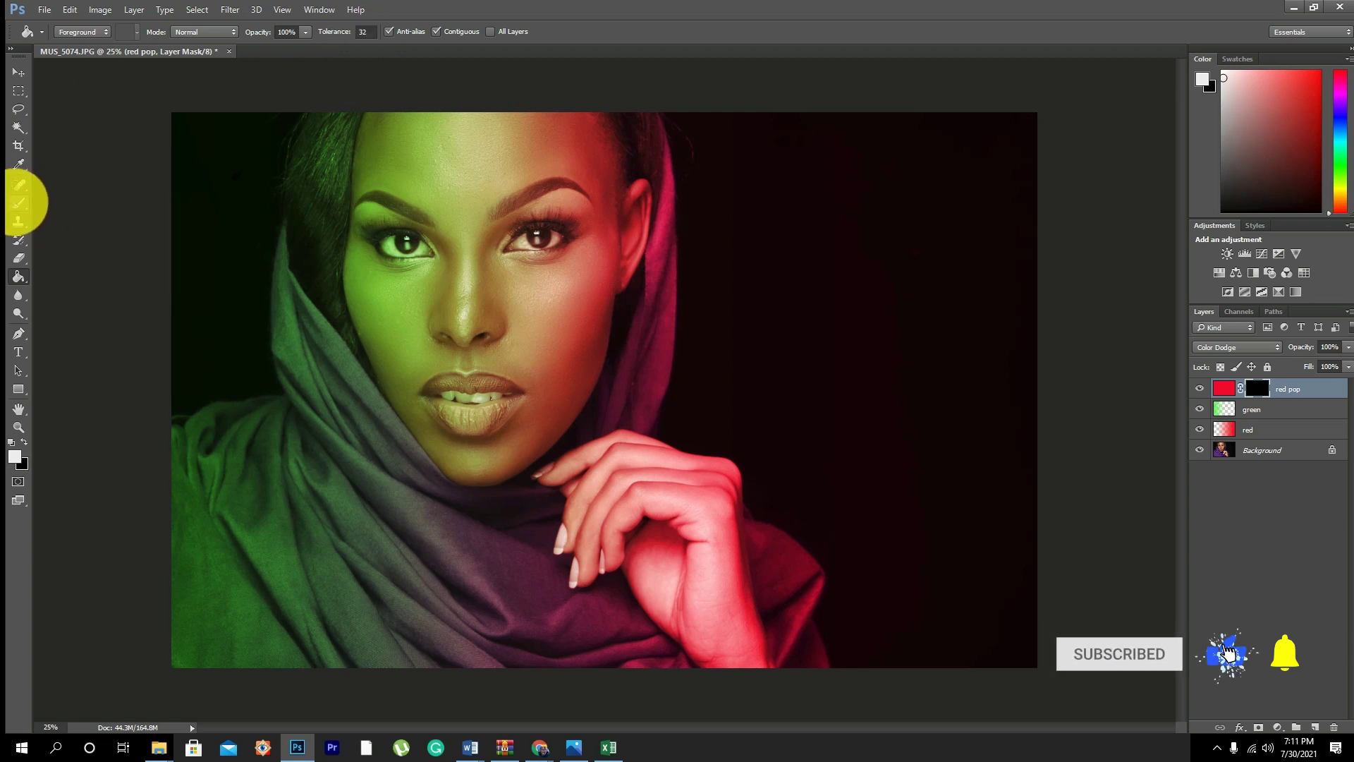
key("b")
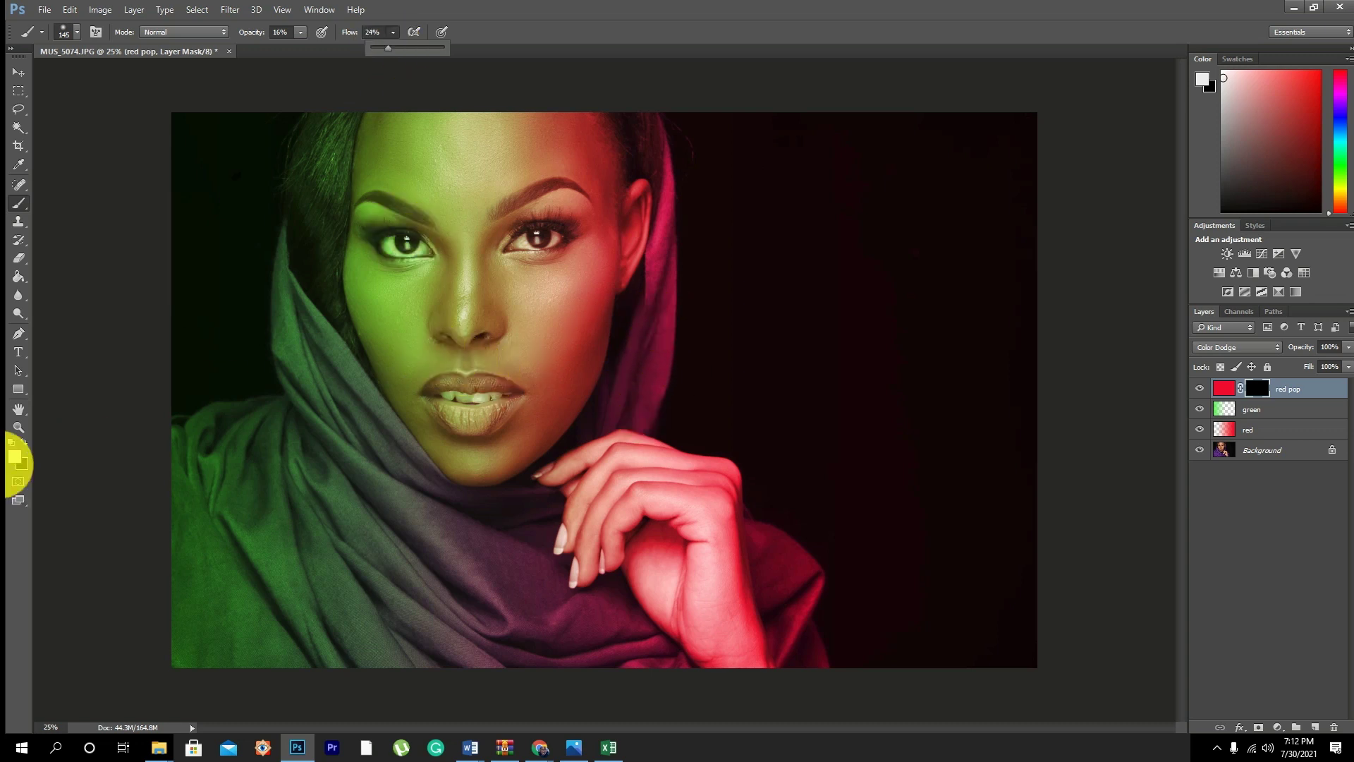
key("z")
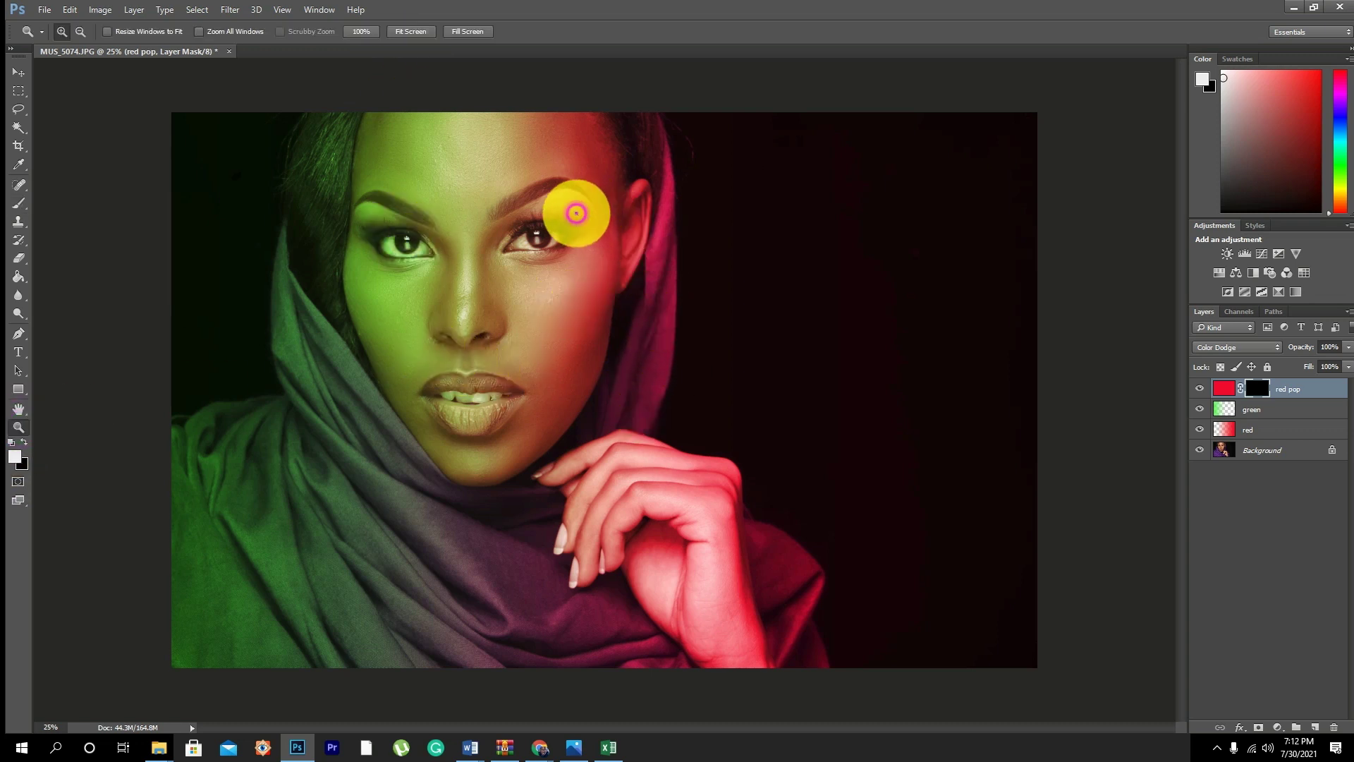
left_click(575, 212)
left_click(574, 212)
scroll(674, 374, "down", 3)
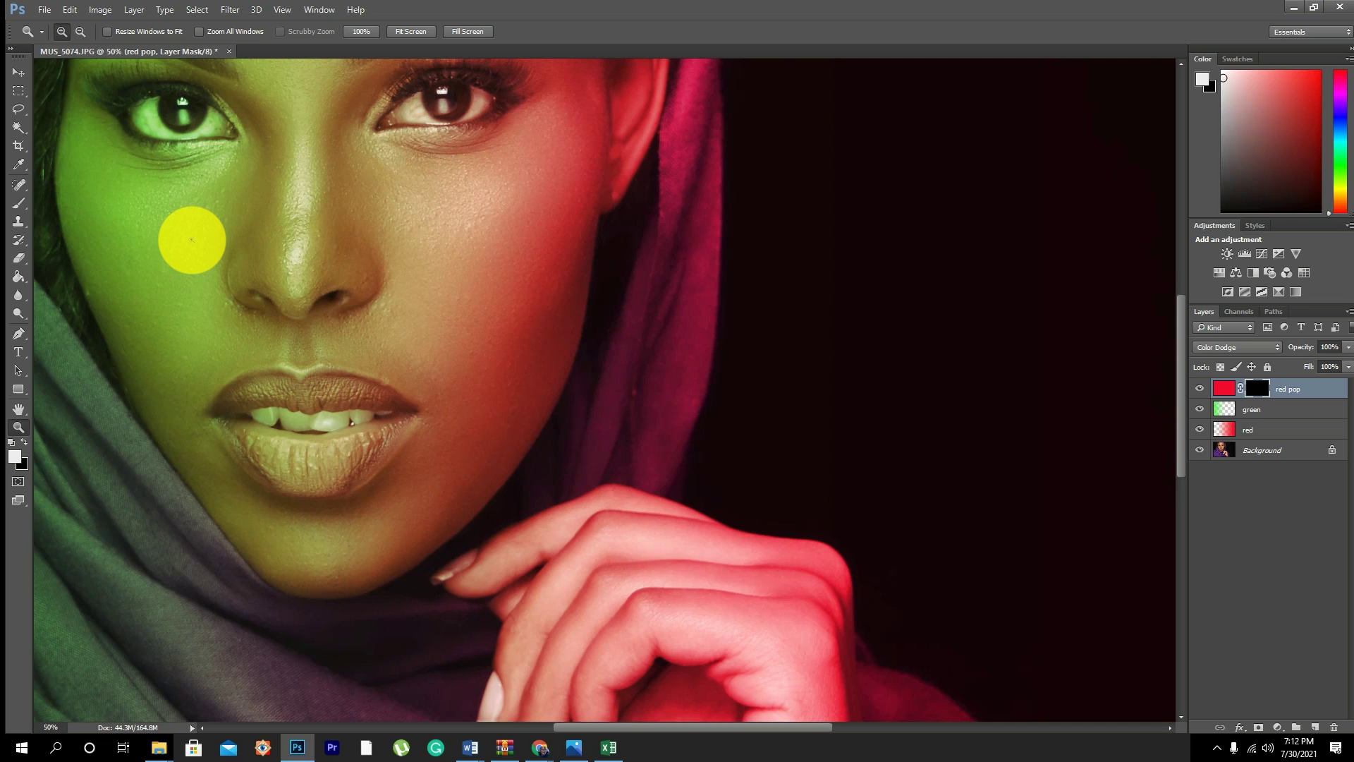
left_click(16, 203)
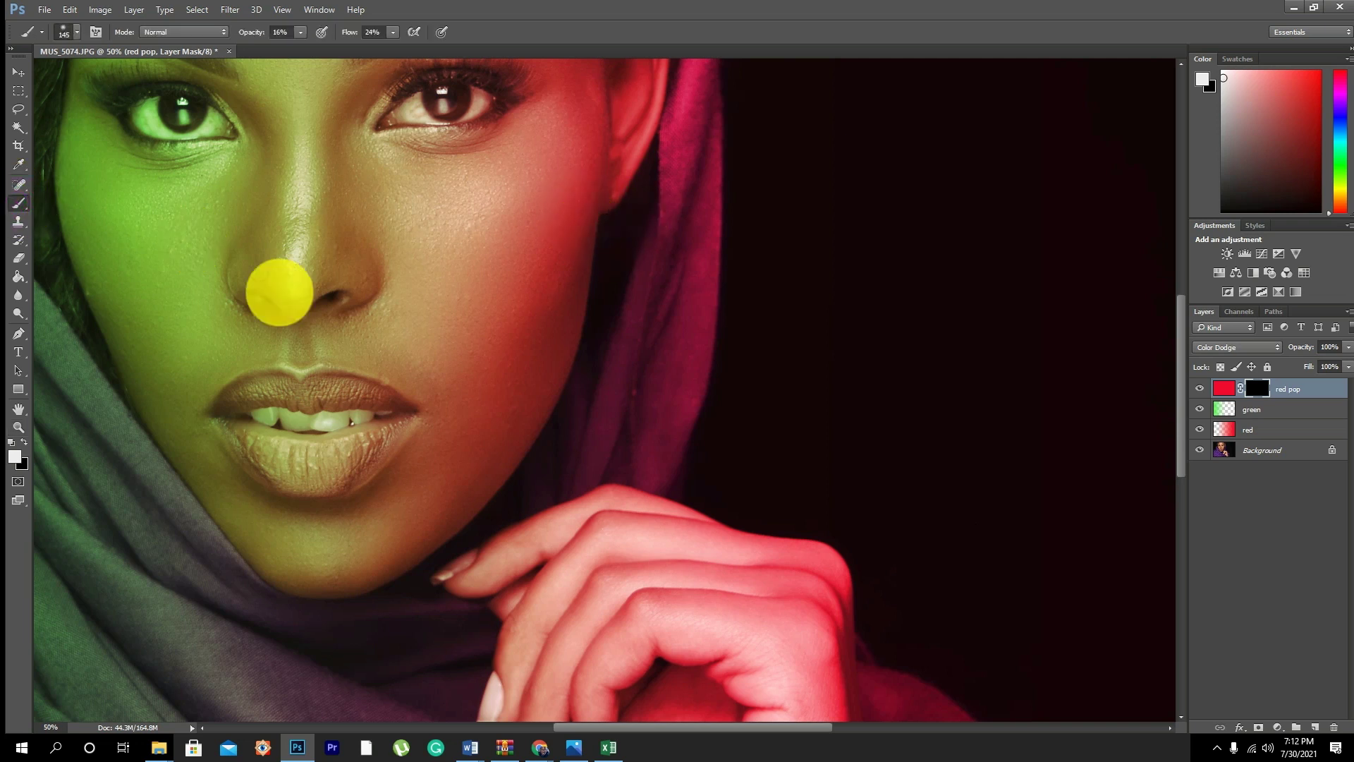
Step: With an 88 px brush, reveal red glow along the right cheek, jaw, chin and ear
mouse_move(715, 278)
left_mouse_down()
mouse_move(637, 224)
mouse_move(709, 277)
left_mouse_up()
left_click_drag(597, 207, 597, 309)
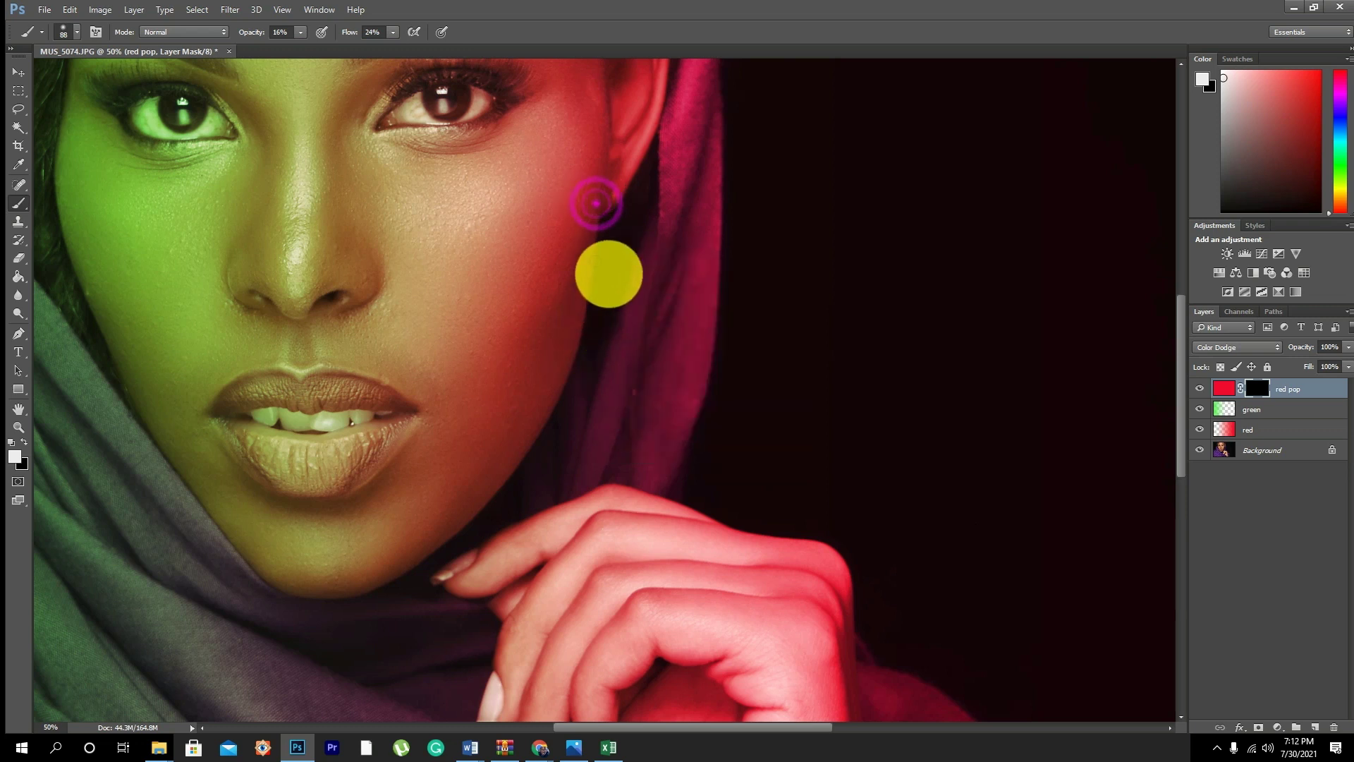
mouse_move(603, 246)
left_mouse_down()
mouse_move(581, 345)
mouse_move(543, 416)
left_mouse_up()
left_click_drag(602, 266, 511, 459)
mouse_move(565, 403)
left_mouse_down()
mouse_move(584, 242)
mouse_move(584, 332)
mouse_move(466, 553)
left_mouse_up()
mouse_move(569, 402)
left_mouse_down()
mouse_move(573, 384)
mouse_move(515, 470)
left_mouse_up()
mouse_move(560, 378)
left_mouse_down()
mouse_move(526, 477)
mouse_move(468, 532)
mouse_move(390, 562)
left_mouse_up()
mouse_move(590, 205)
left_mouse_down()
mouse_move(598, 278)
mouse_move(502, 503)
left_mouse_up()
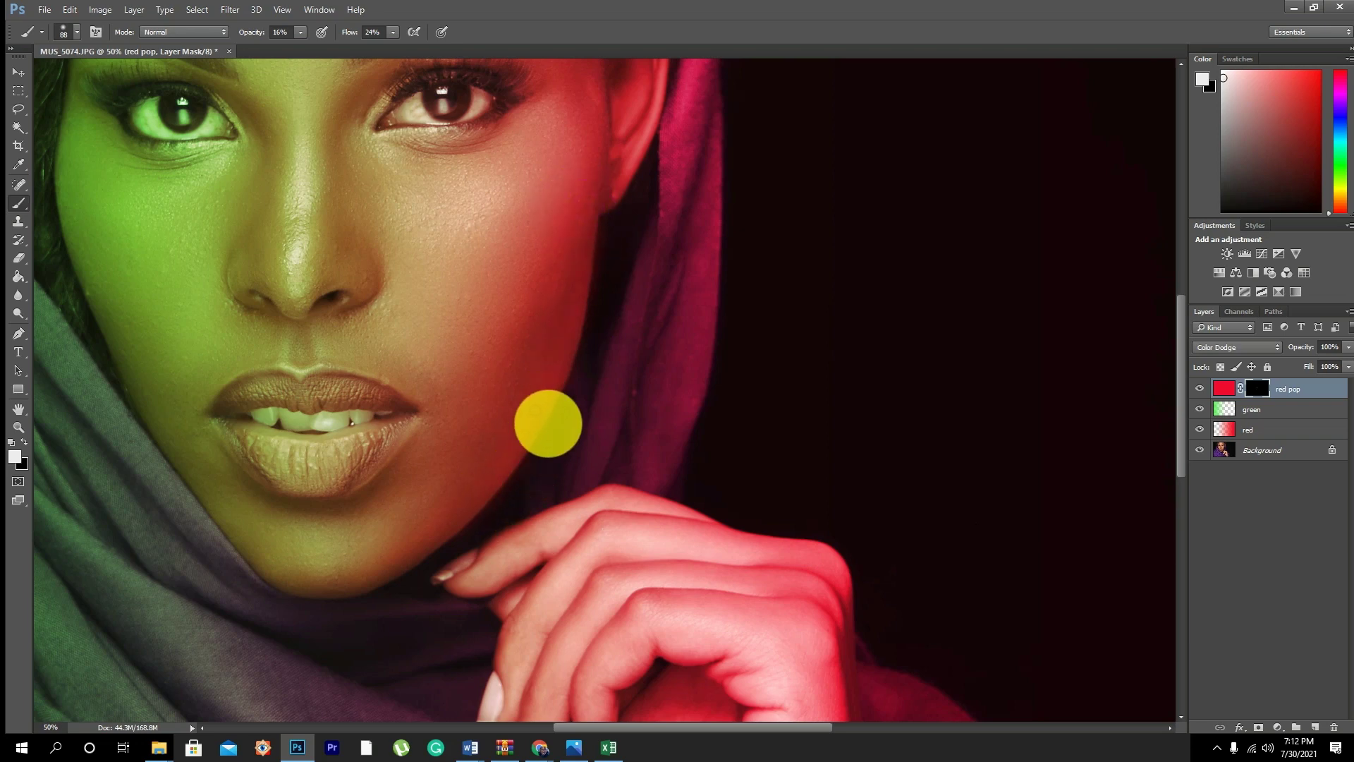
left_click_drag(574, 372, 617, 66)
left_click_drag(600, 201, 549, 349)
mouse_move(541, 350)
left_mouse_down()
mouse_move(550, 358)
mouse_move(623, 115)
mouse_move(704, 157)
mouse_move(677, 130)
mouse_move(656, 257)
mouse_move(664, 364)
mouse_move(646, 552)
mouse_move(652, 491)
left_mouse_up()
Step: Paint red glow along the scarf and up the jaw edge
left_click_drag(638, 515, 659, 242)
left_click_drag(675, 191, 587, 362)
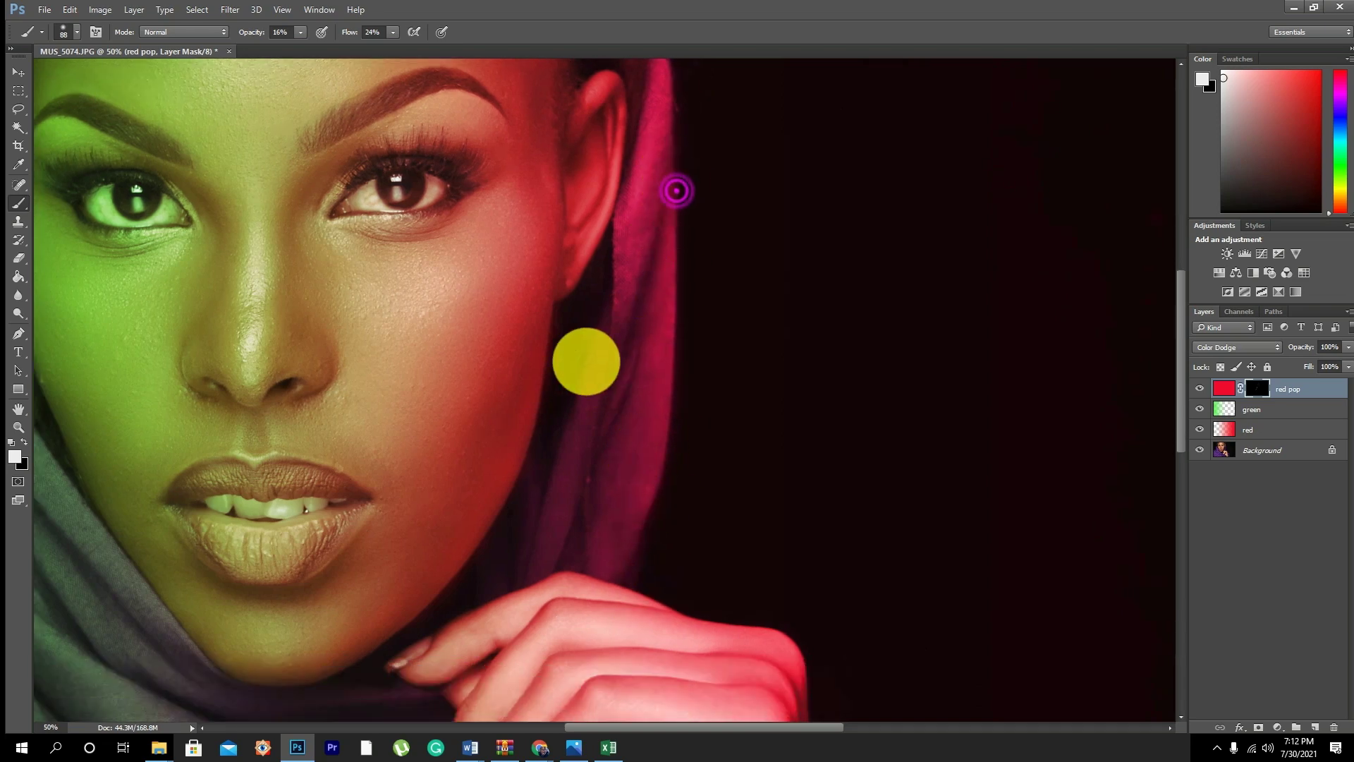
mouse_move(661, 232)
left_mouse_down()
mouse_move(585, 429)
mouse_move(590, 505)
mouse_move(656, 469)
mouse_move(628, 504)
mouse_move(645, 388)
left_mouse_up()
mouse_move(638, 375)
left_mouse_down()
mouse_move(650, 409)
mouse_move(632, 445)
left_mouse_up()
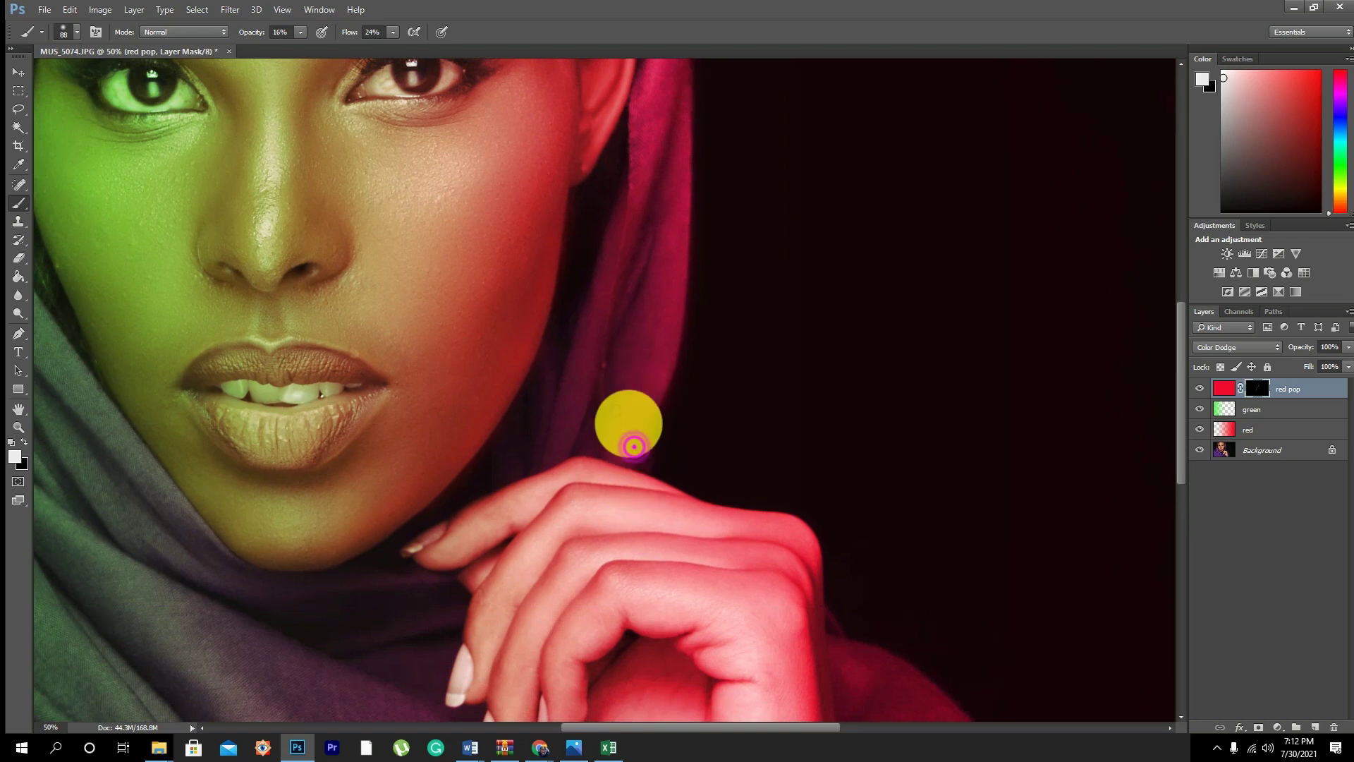
mouse_move(595, 354)
left_mouse_down()
mouse_move(572, 481)
mouse_move(560, 443)
left_mouse_up()
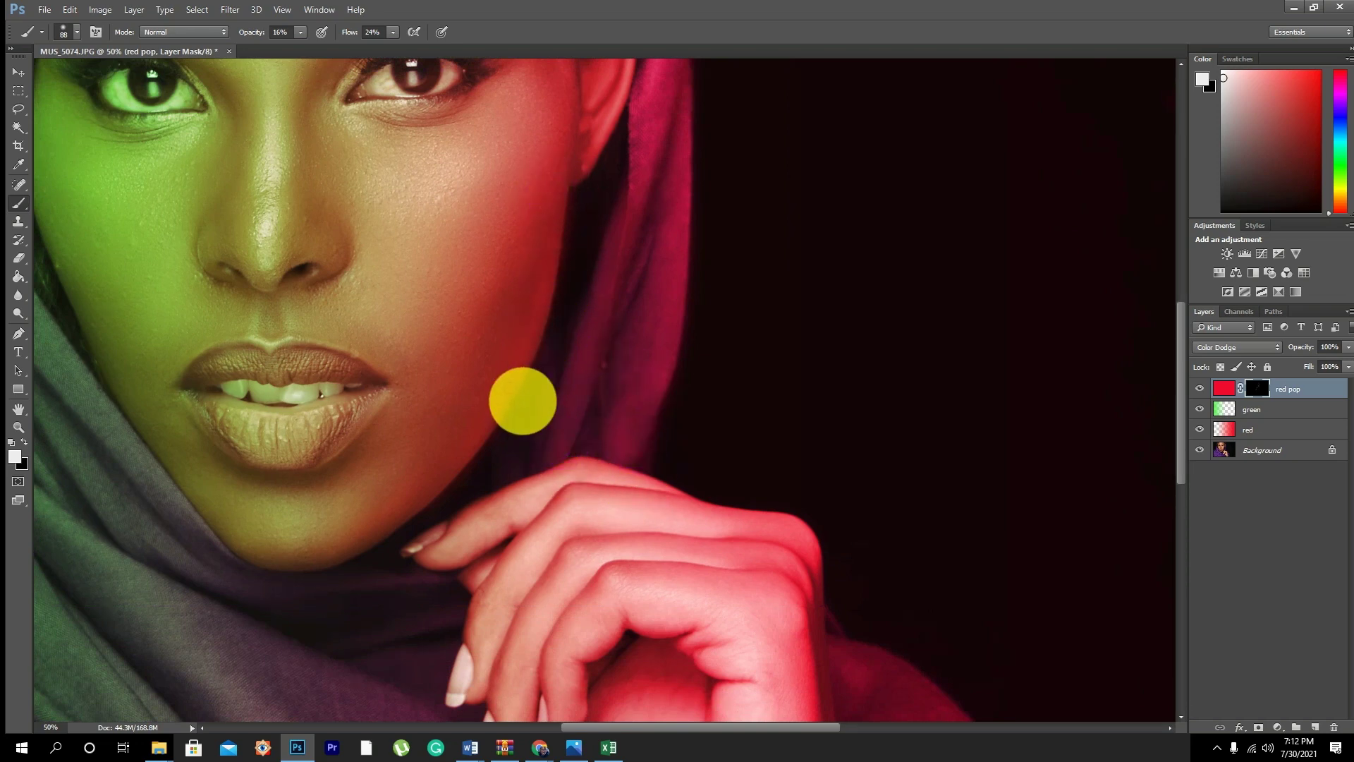
mouse_move(447, 487)
left_mouse_down()
mouse_move(589, 242)
mouse_move(521, 408)
left_mouse_up()
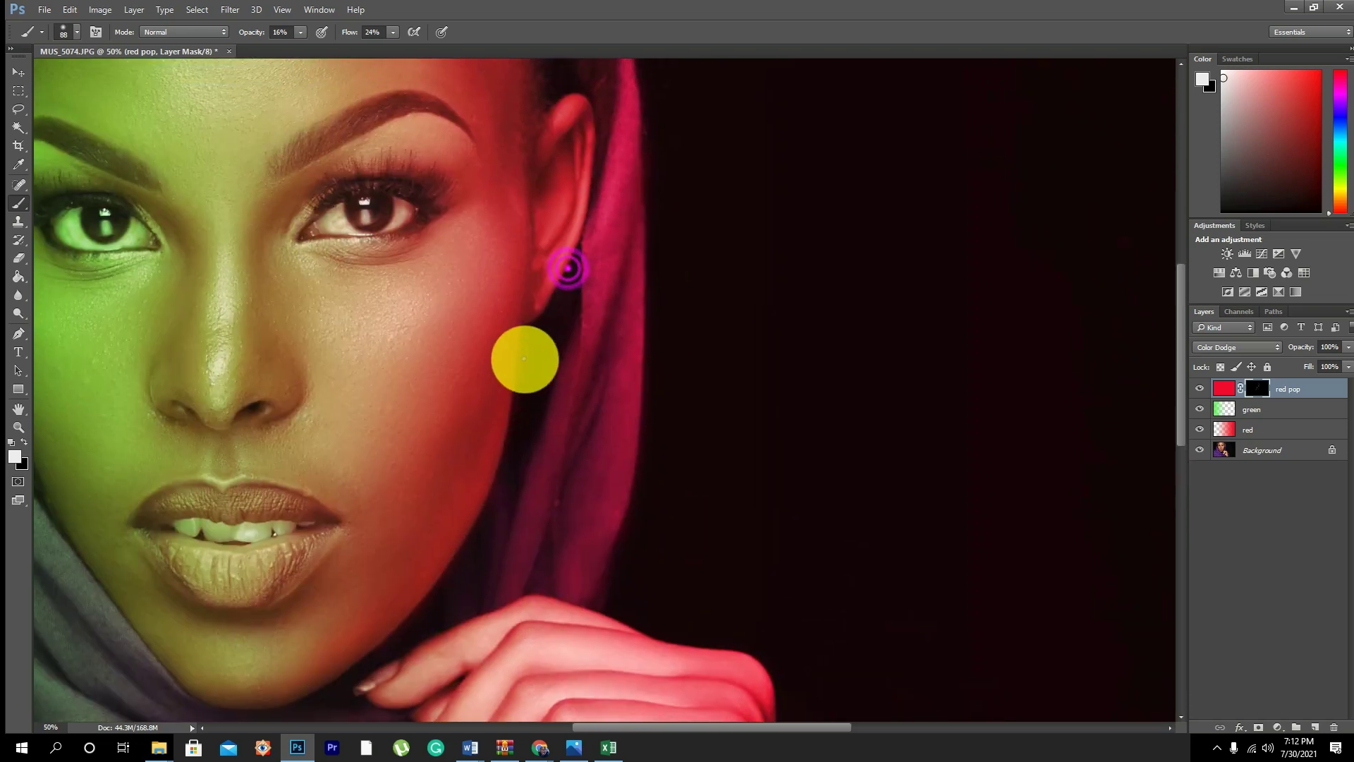
left_click_drag(528, 280, 481, 406)
Step: Enlarge the brush to 123 px and paint glow around the ear, jaw and scarf
right_click(522, 278)
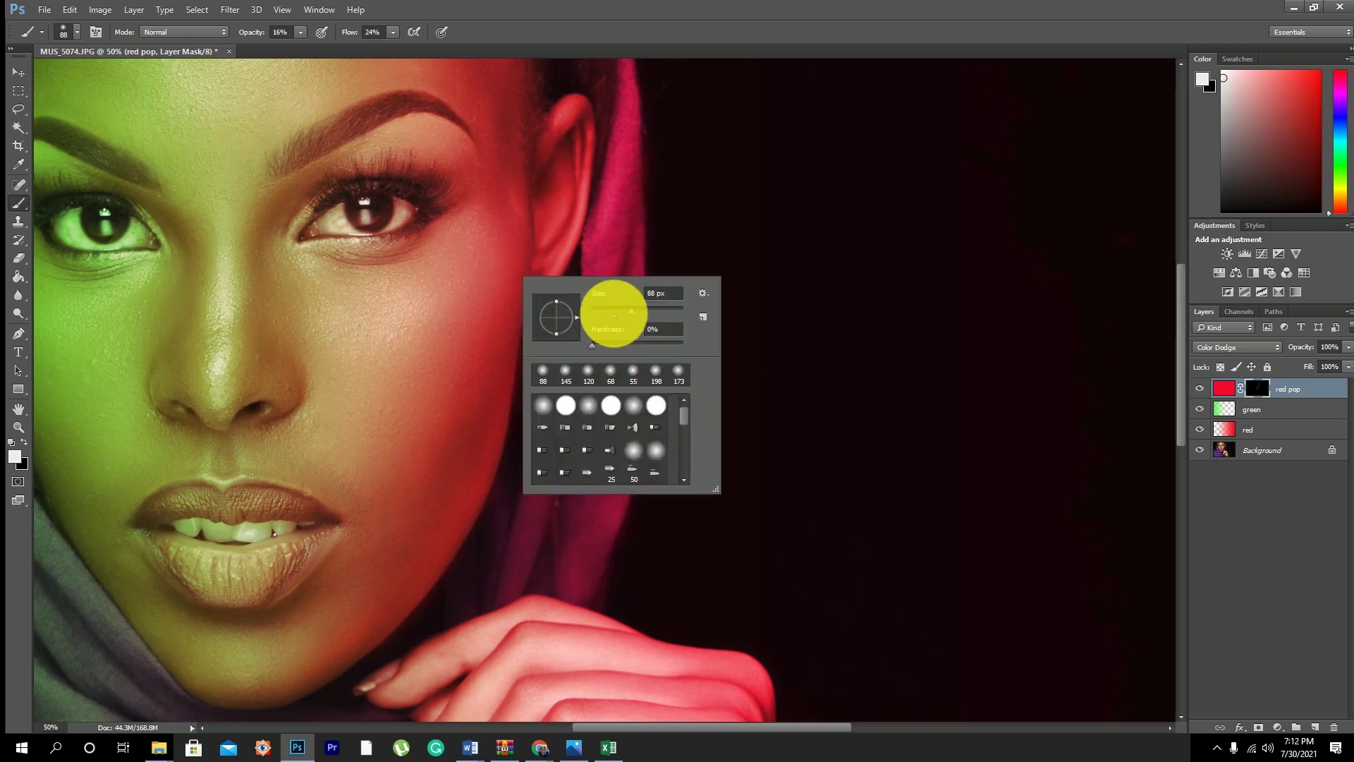
left_click(522, 283)
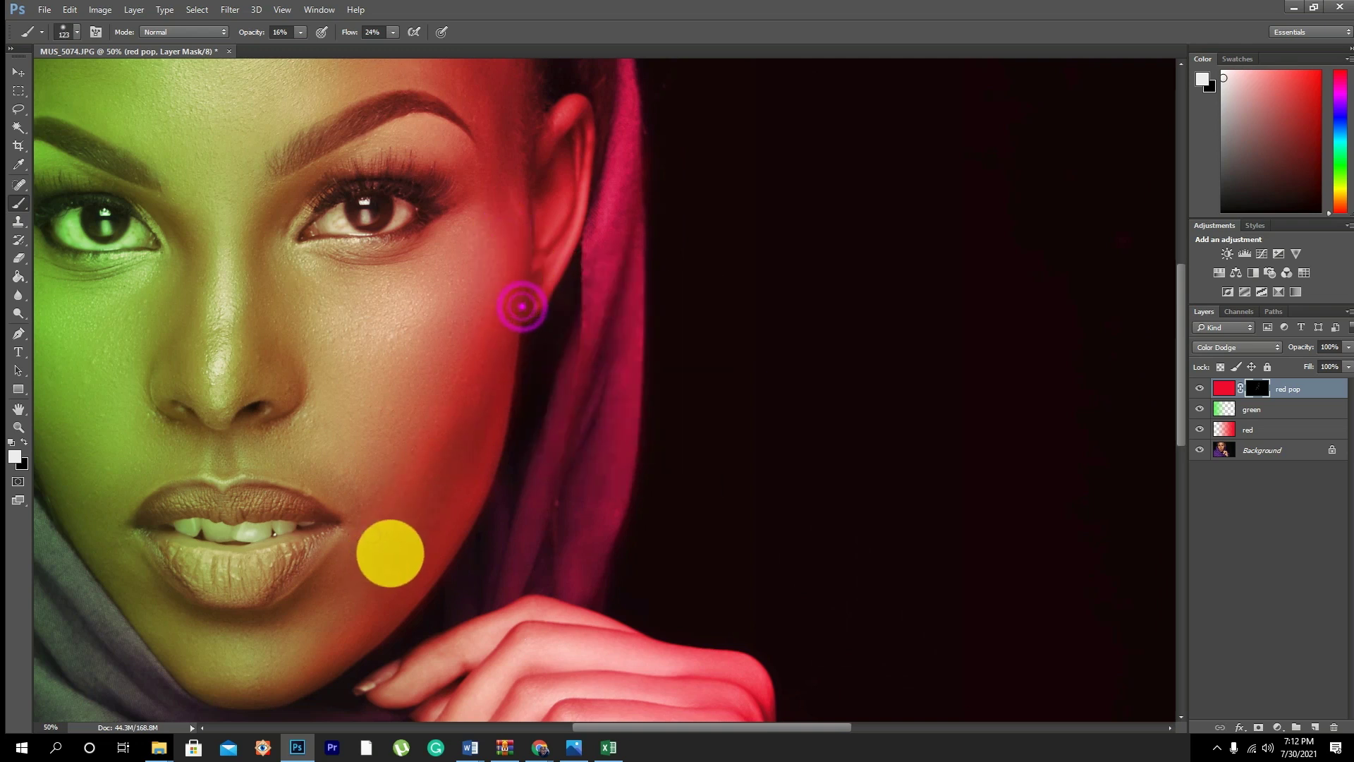
left_click(457, 472)
left_click_drag(505, 324, 379, 622)
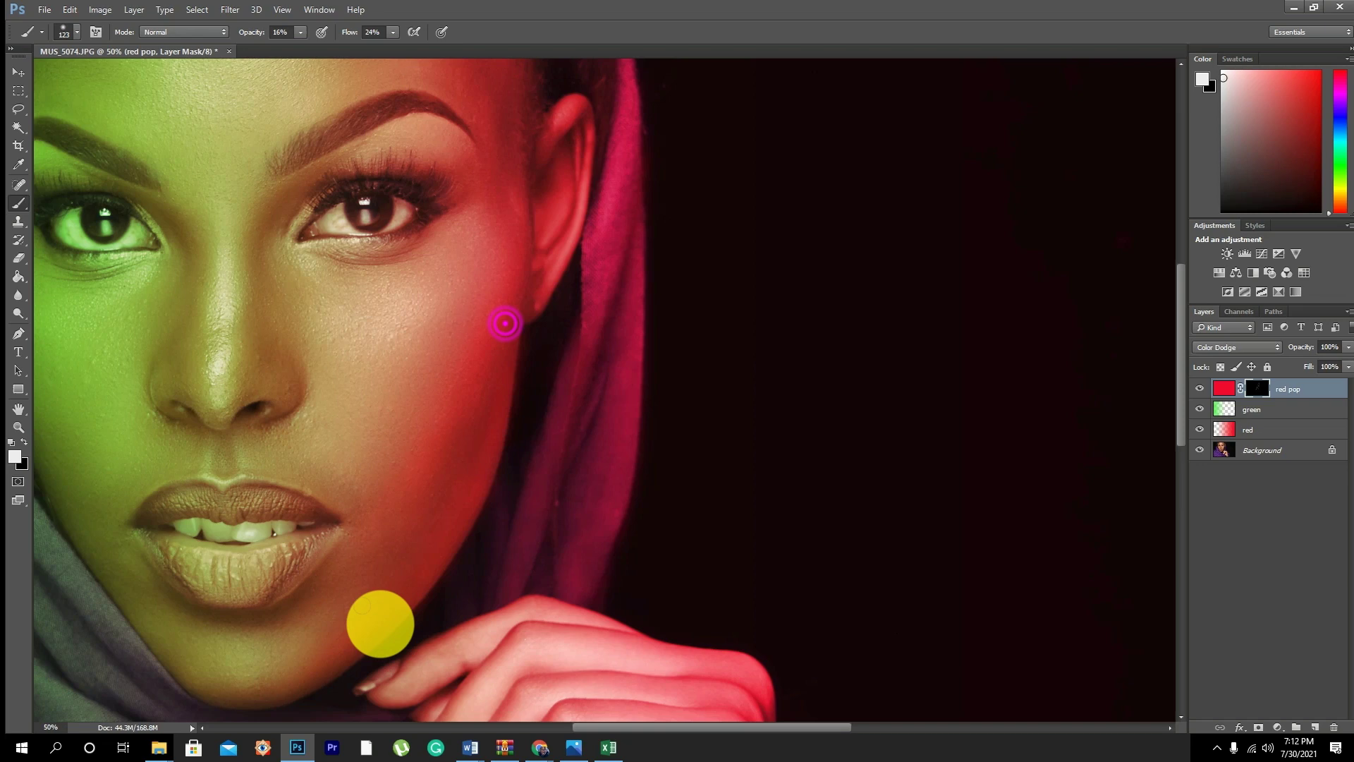
mouse_move(426, 568)
left_mouse_down()
mouse_move(489, 288)
mouse_move(523, 456)
left_mouse_up()
left_click_drag(550, 257, 531, 305)
left_click_drag(520, 284, 542, 294)
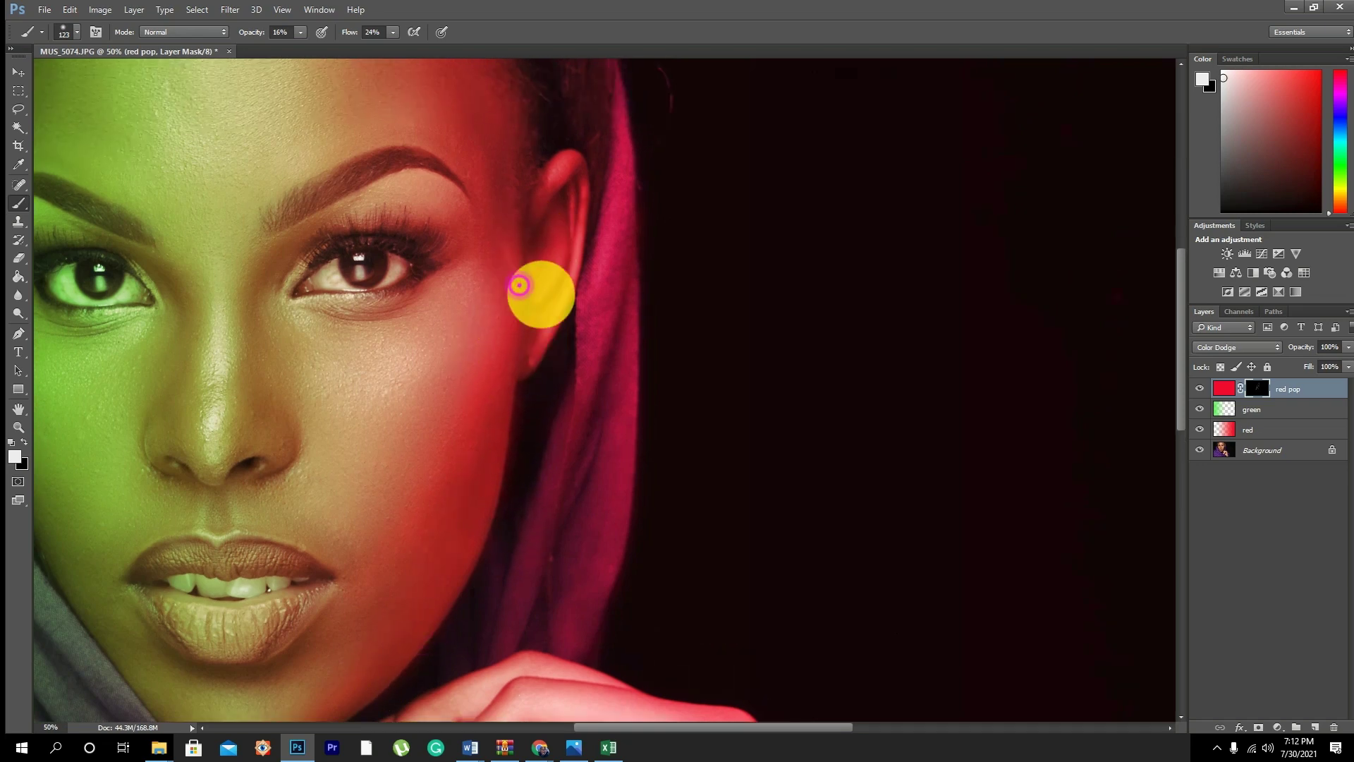
mouse_move(540, 195)
left_mouse_down()
mouse_move(510, 318)
mouse_move(539, 266)
mouse_move(628, 246)
mouse_move(613, 275)
mouse_move(615, 361)
left_mouse_up()
left_click_drag(628, 305, 574, 189)
mouse_move(625, 473)
left_mouse_down()
mouse_move(614, 245)
mouse_move(594, 187)
left_mouse_up()
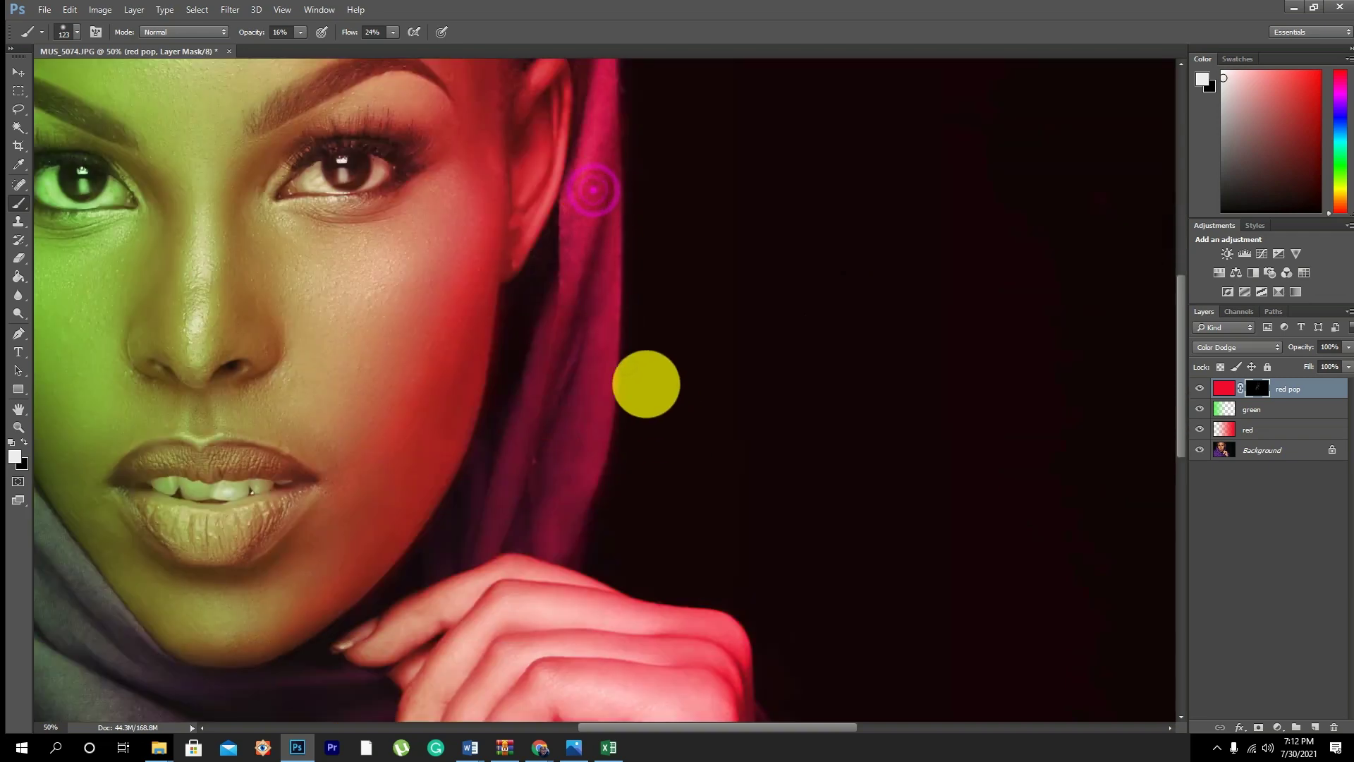
mouse_move(635, 347)
left_mouse_down()
mouse_move(565, 506)
mouse_move(593, 588)
left_mouse_up()
left_click_drag(583, 542, 493, 272)
Step: Dab red glow along the edge of the hand and just below it
left_click(644, 375)
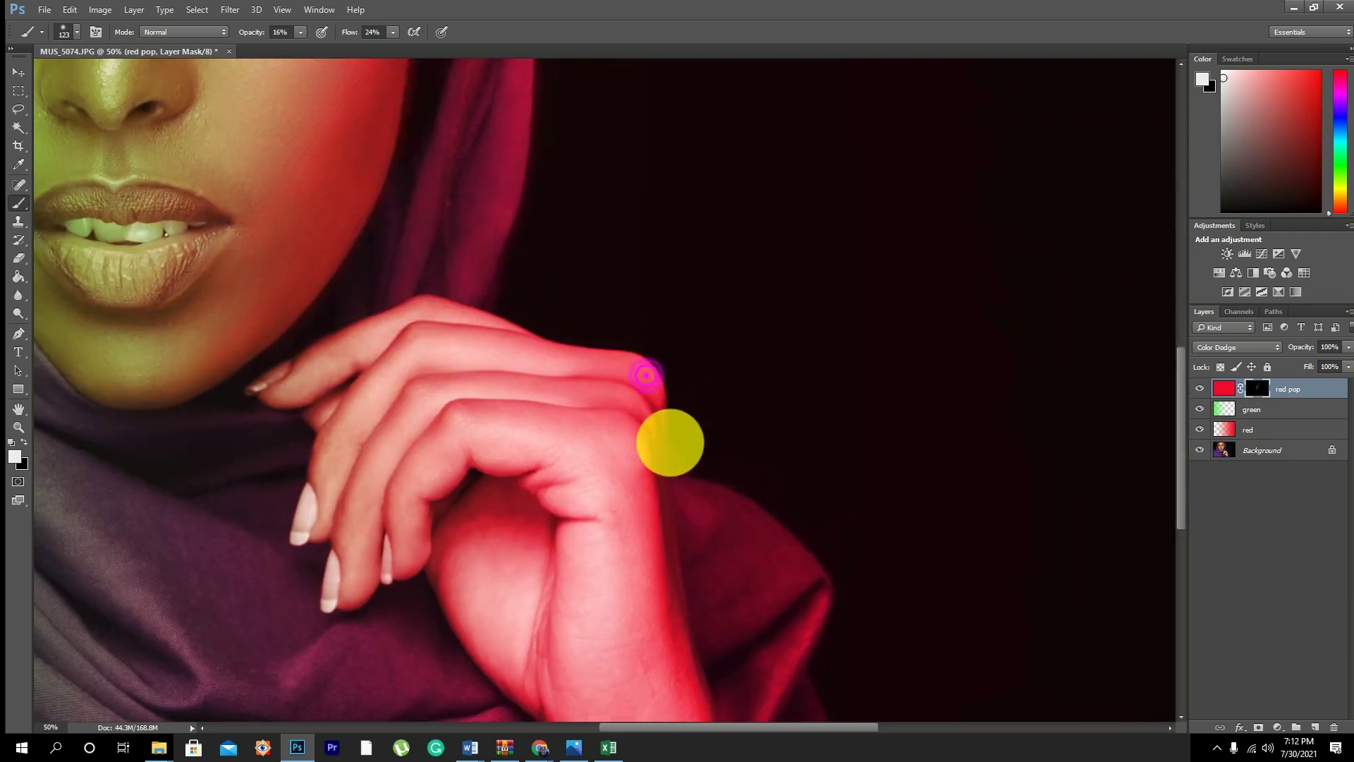
left_click(668, 412)
left_click(668, 484)
left_click(707, 702)
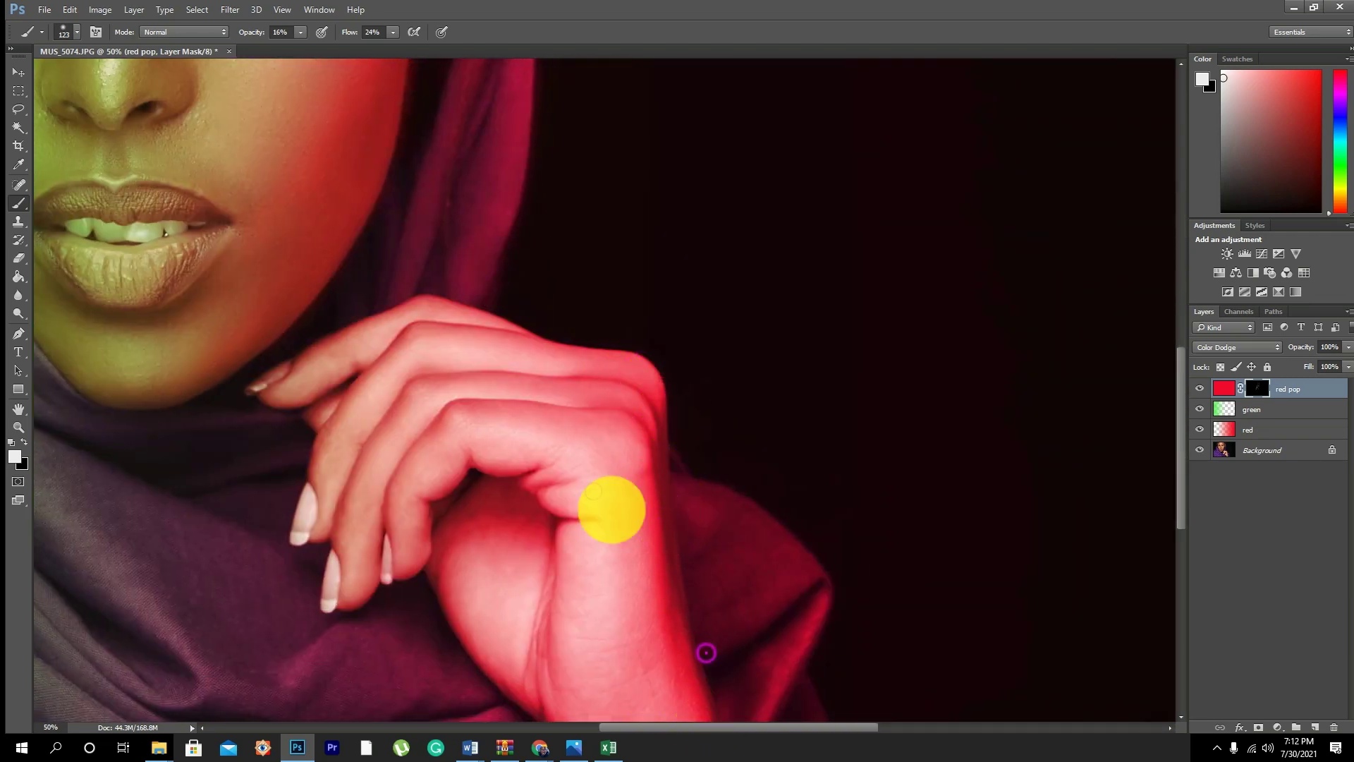
scroll(580, 431, "down", 4)
left_click(590, 260)
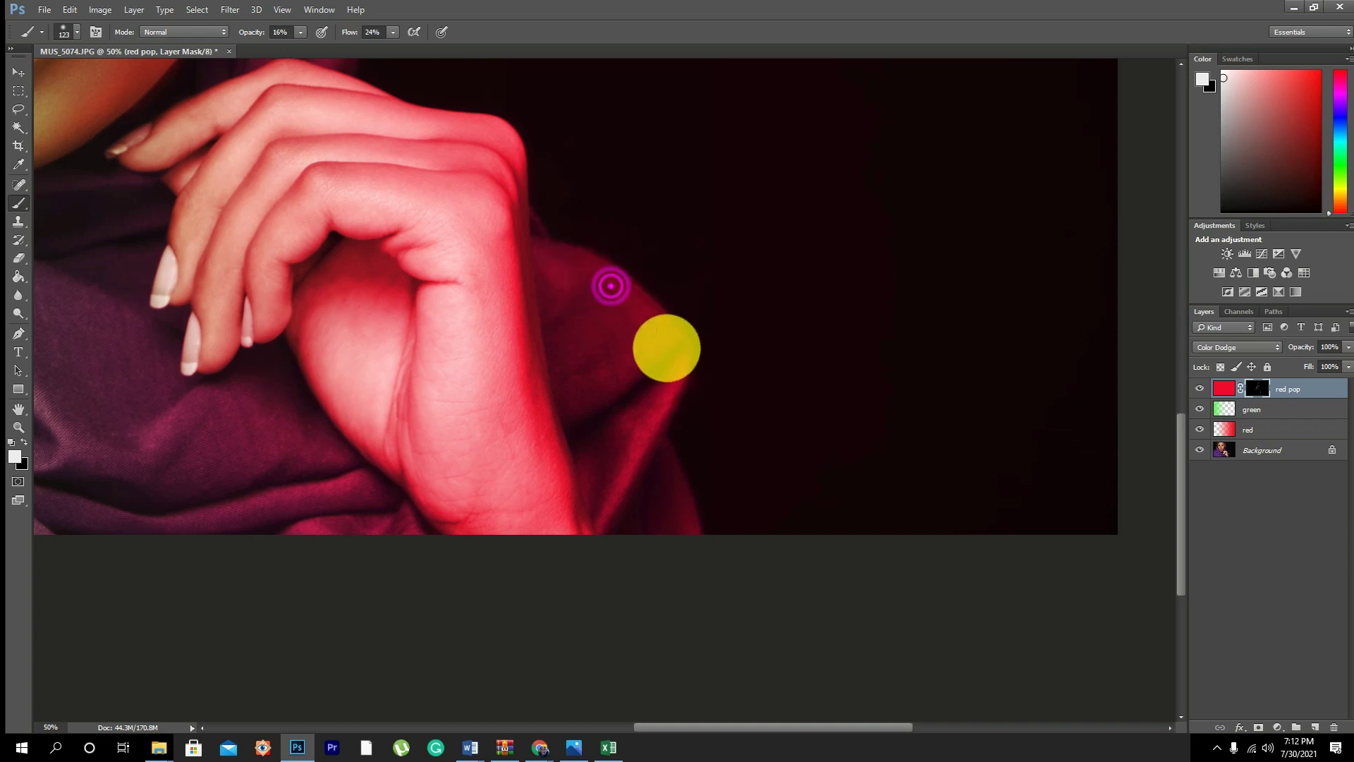
left_click(690, 362)
left_click(671, 426)
left_click(644, 490)
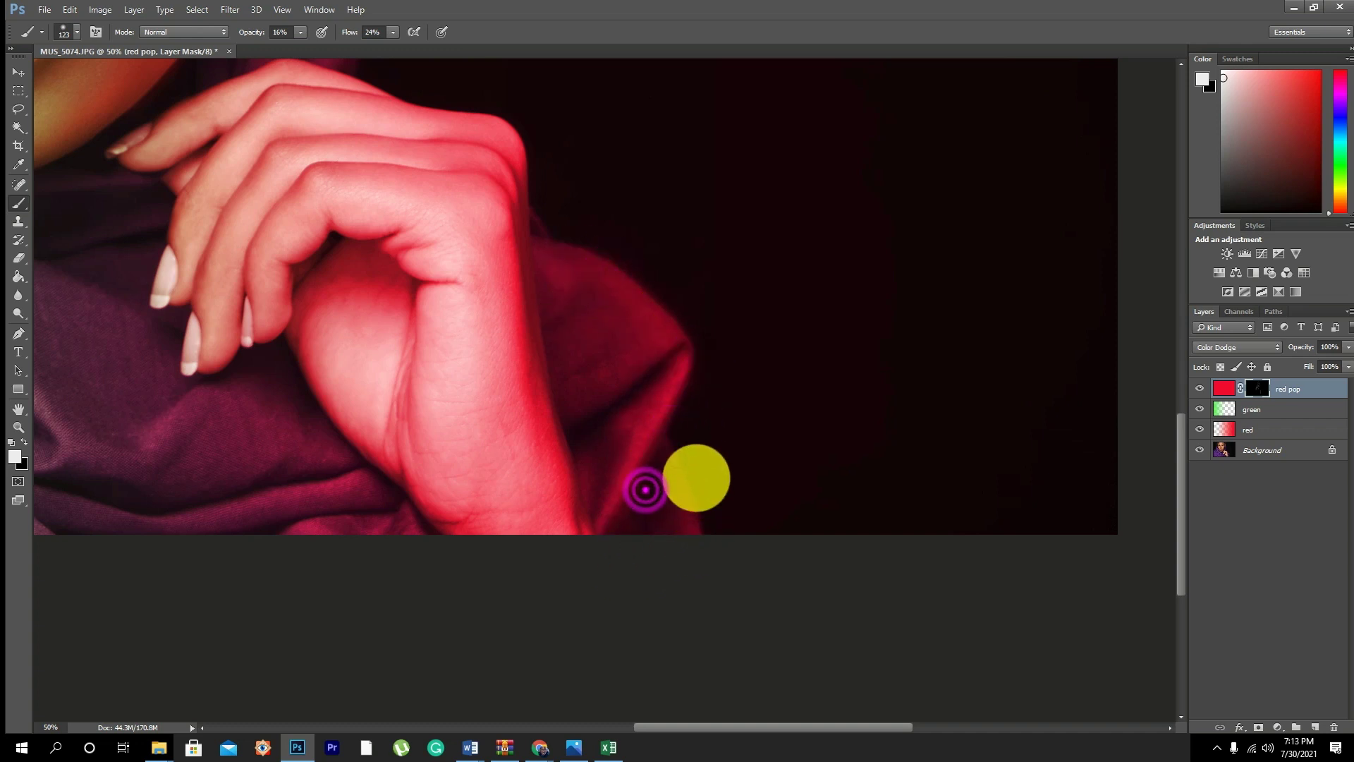
left_click(680, 457)
left_click(701, 508)
left_click(633, 316)
left_click(595, 294)
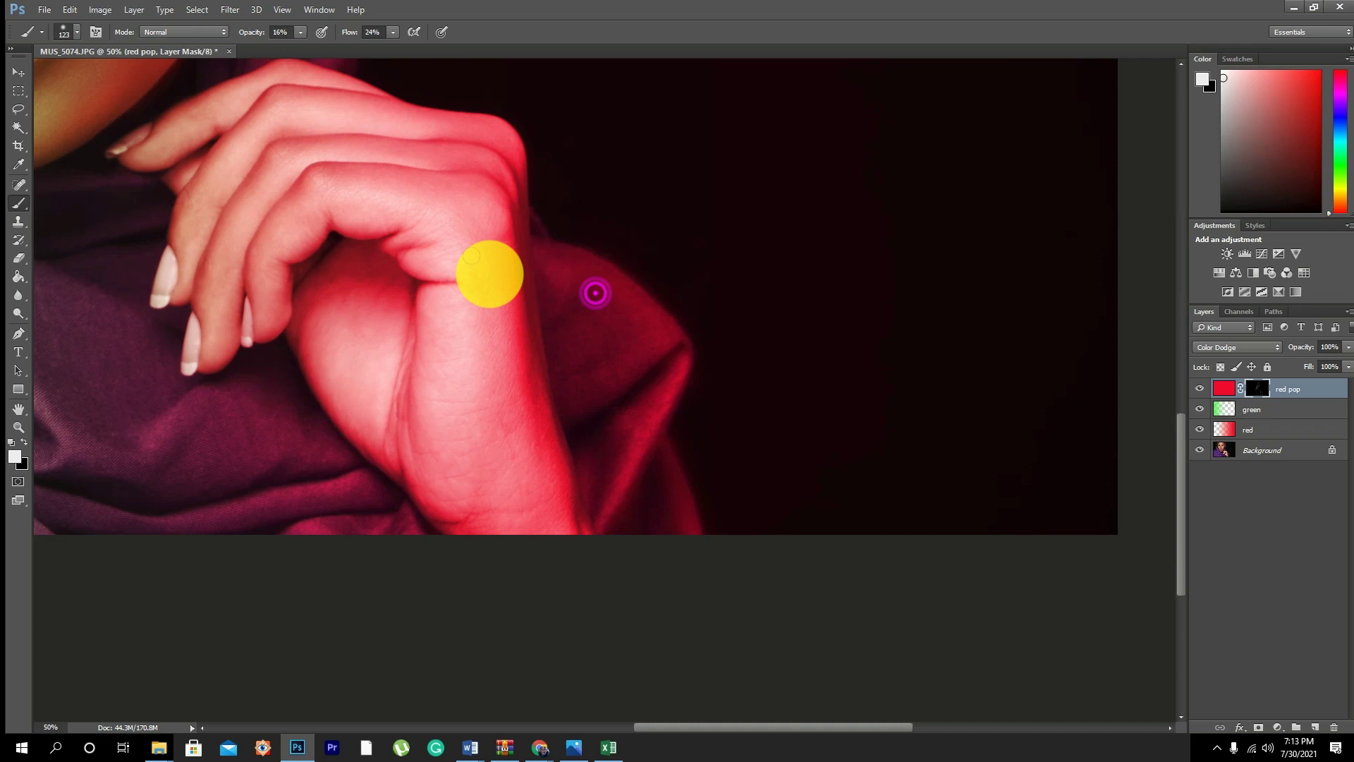
left_click_drag(489, 272, 623, 376)
left_click_drag(438, 254, 568, 405)
left_click_drag(550, 320, 659, 401)
left_click_drag(638, 480, 731, 240)
left_click_drag(660, 394, 671, 318)
left_click_drag(477, 262, 624, 432)
left_click_drag(675, 245, 669, 492)
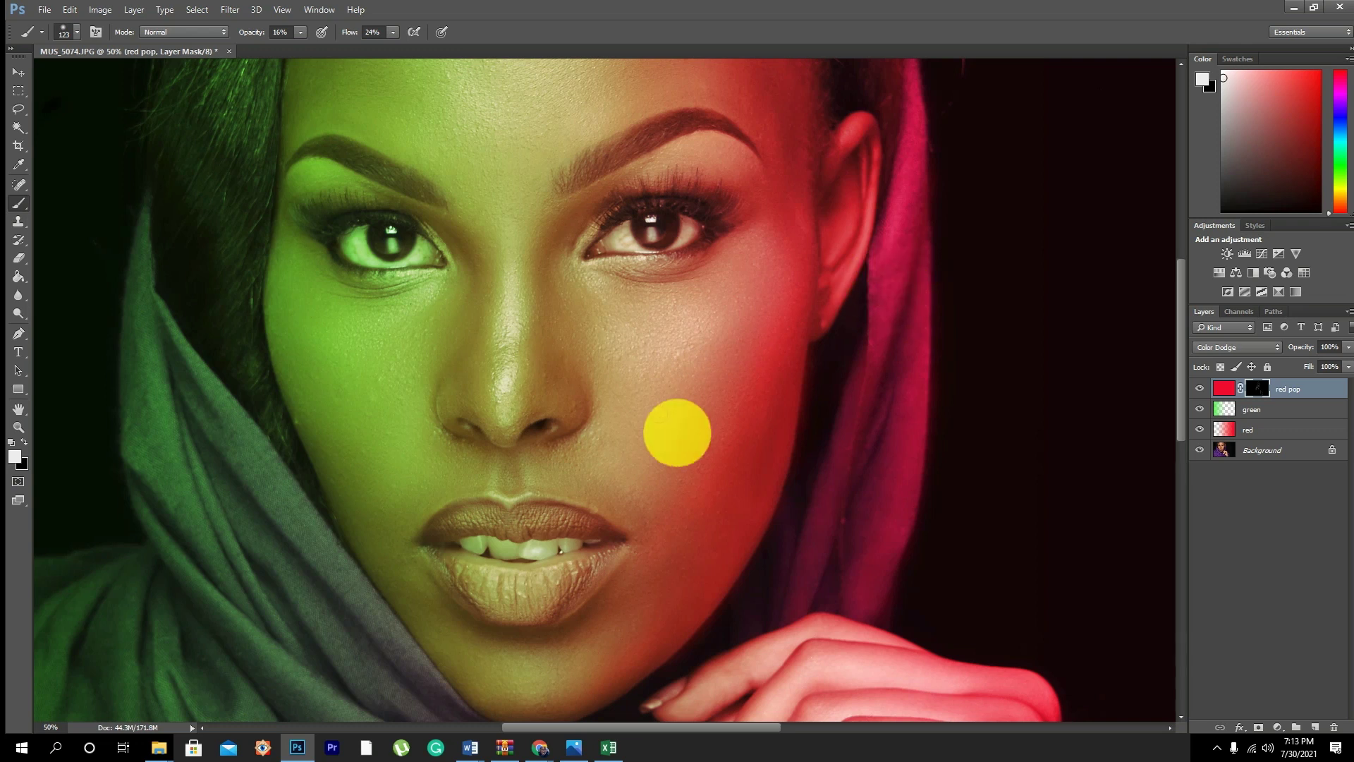
Step: Shrink the brush to 89 px and paint glow between the eyes and along the nose
left_click(564, 227)
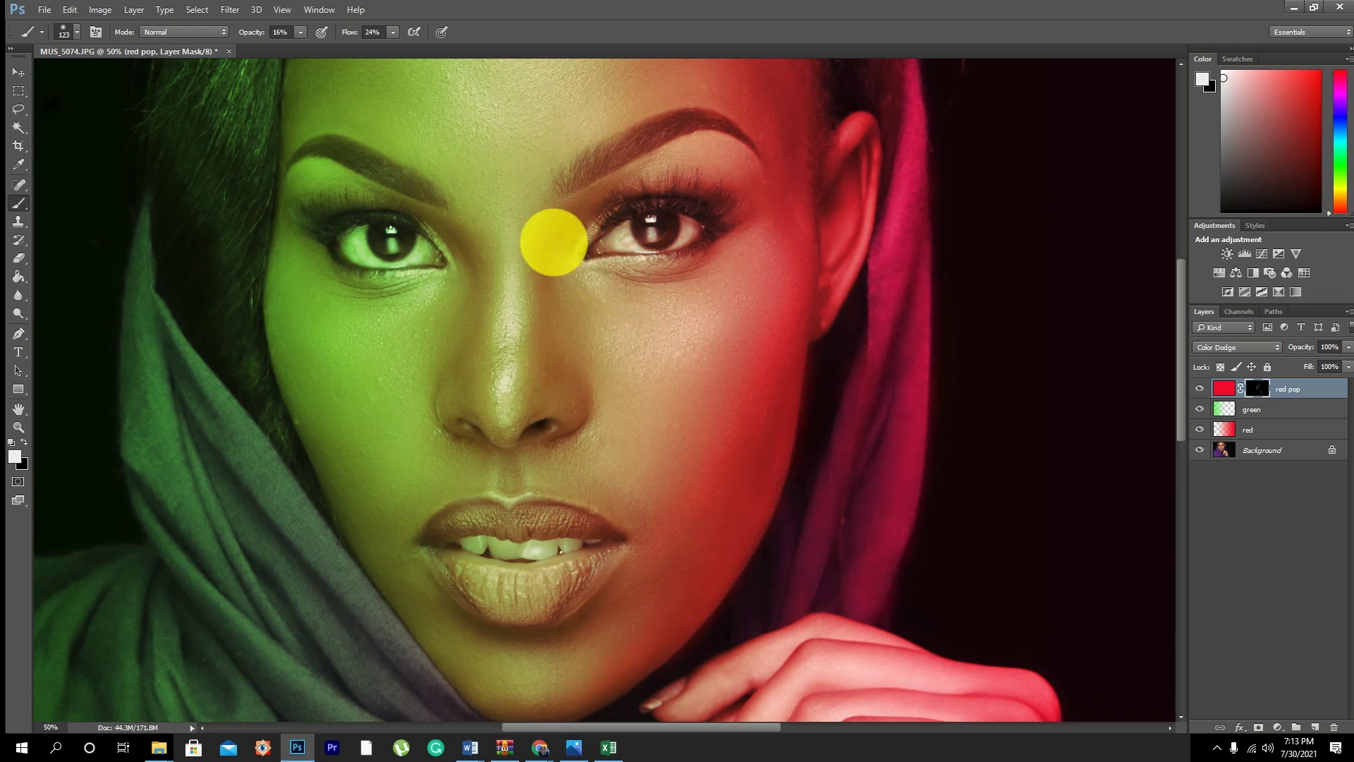
right_click(557, 240)
left_click_drag(668, 276, 666, 276)
left_click_drag(539, 233, 544, 375)
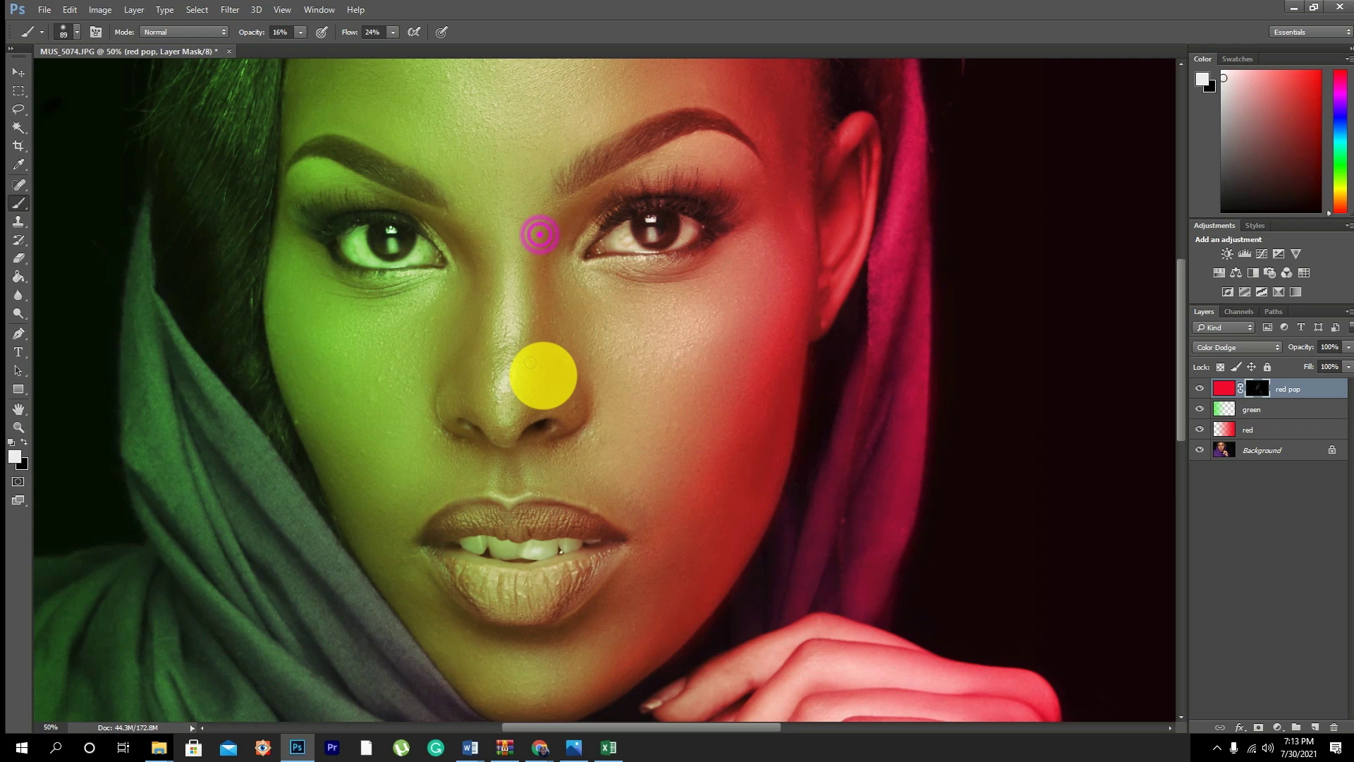
mouse_move(556, 263)
left_mouse_down()
mouse_move(551, 378)
mouse_move(544, 249)
mouse_move(544, 352)
mouse_move(557, 294)
mouse_move(567, 339)
left_mouse_up()
mouse_move(562, 341)
left_mouse_down()
mouse_move(581, 389)
mouse_move(553, 291)
mouse_move(562, 321)
mouse_move(578, 240)
mouse_move(570, 268)
mouse_move(592, 382)
left_mouse_up()
Step: Enlarge the brush to 139 px and paint glow down the nose to the upper lip
right_click(591, 347)
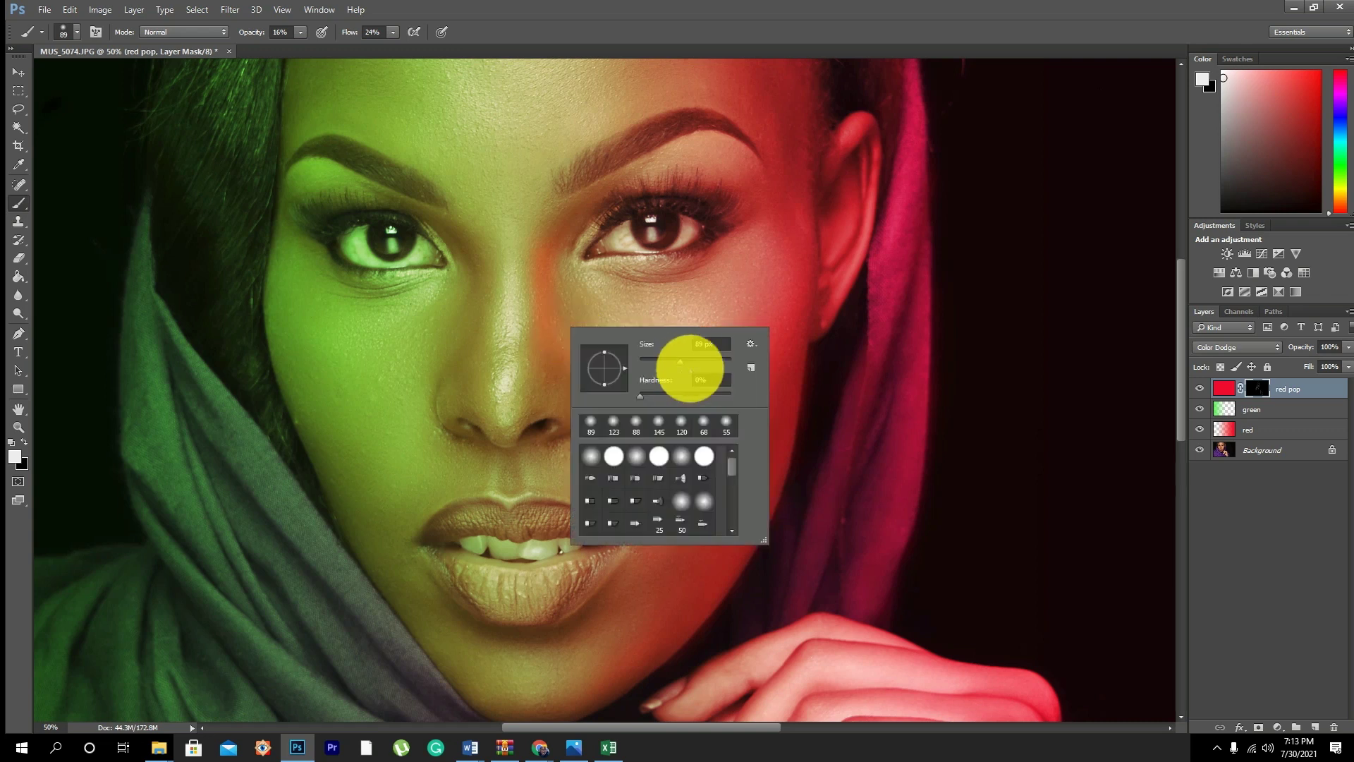
left_click(696, 347)
left_click(545, 263)
left_click(568, 379)
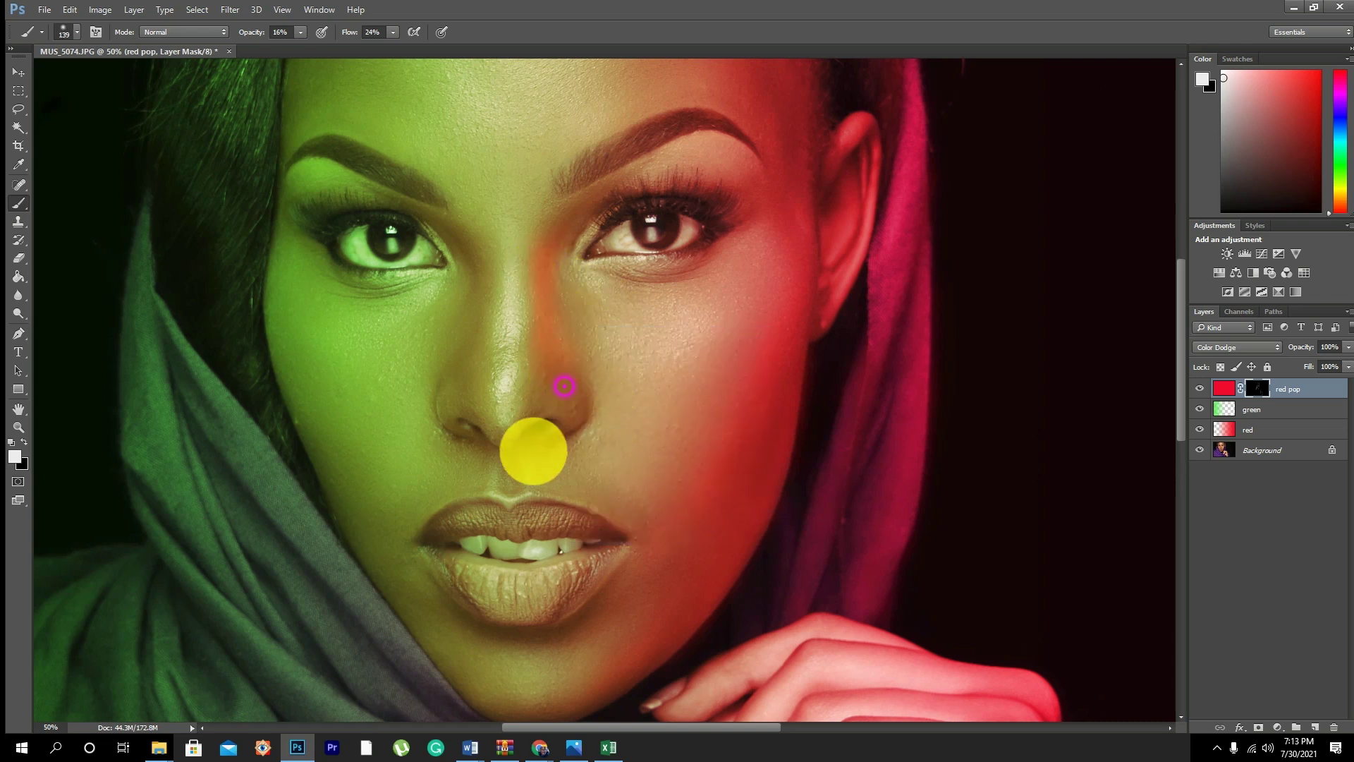
mouse_move(565, 420)
left_mouse_down()
mouse_move(572, 341)
mouse_move(638, 534)
left_mouse_up()
mouse_move(571, 478)
left_mouse_down()
mouse_move(623, 517)
mouse_move(583, 483)
left_mouse_up()
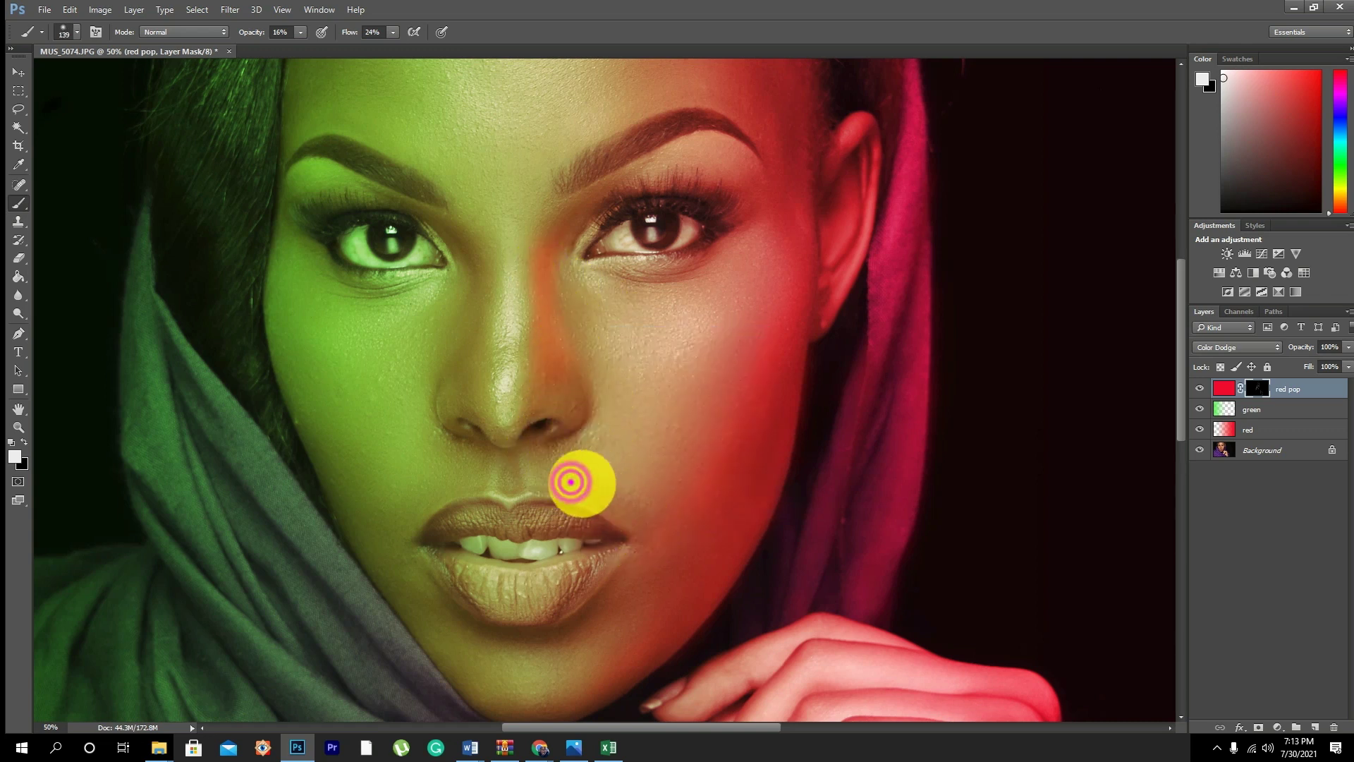
left_click(559, 459)
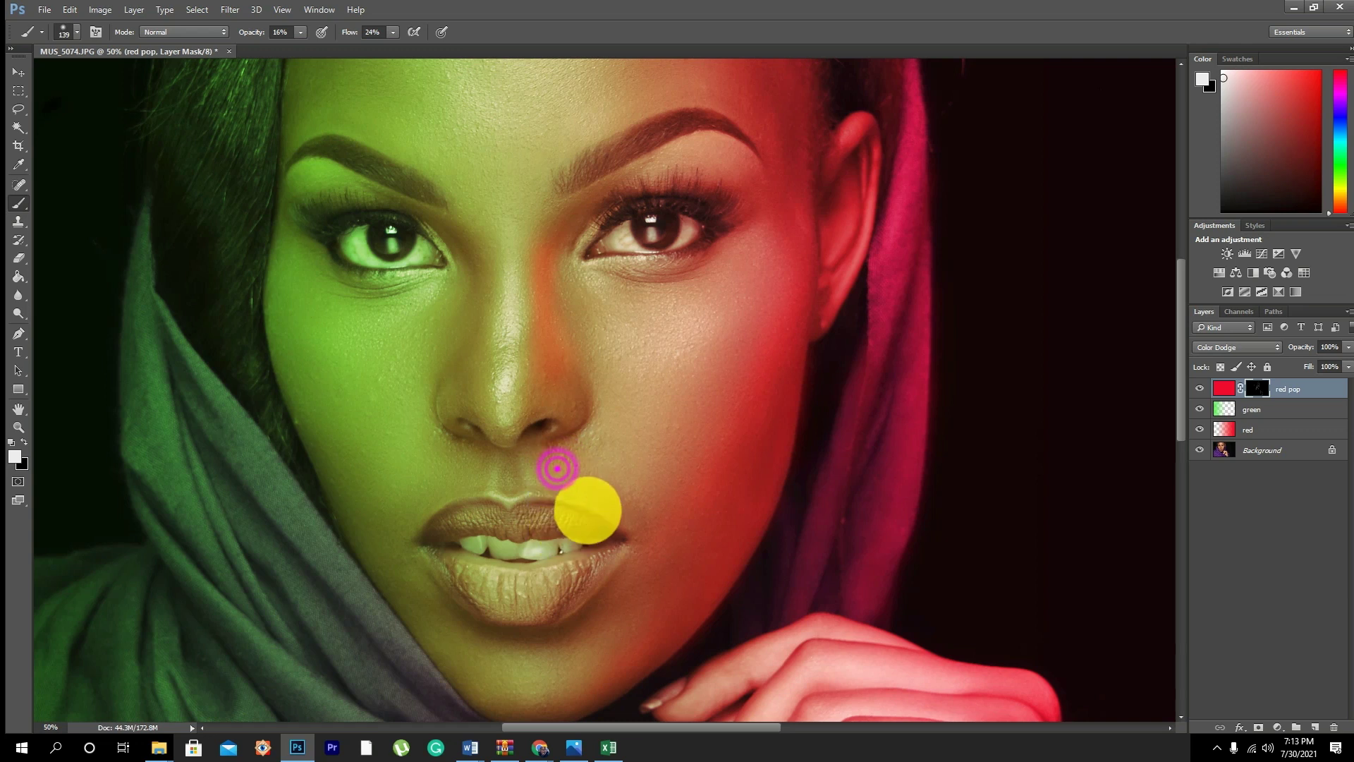
left_click(595, 490)
left_click(568, 297)
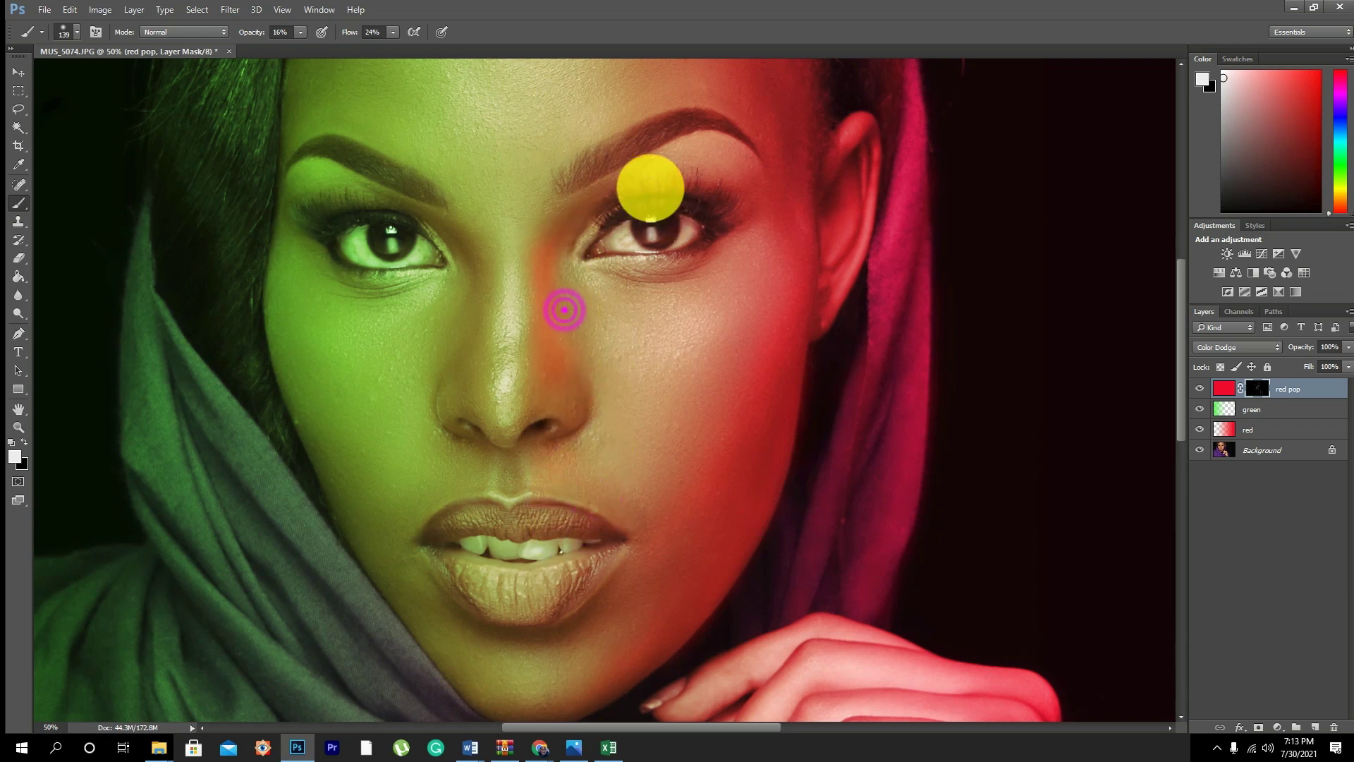
Step: Paint glow across the cheek, temple, forehead and hairline
left_click(764, 181)
left_click_drag(770, 433, 747, 424)
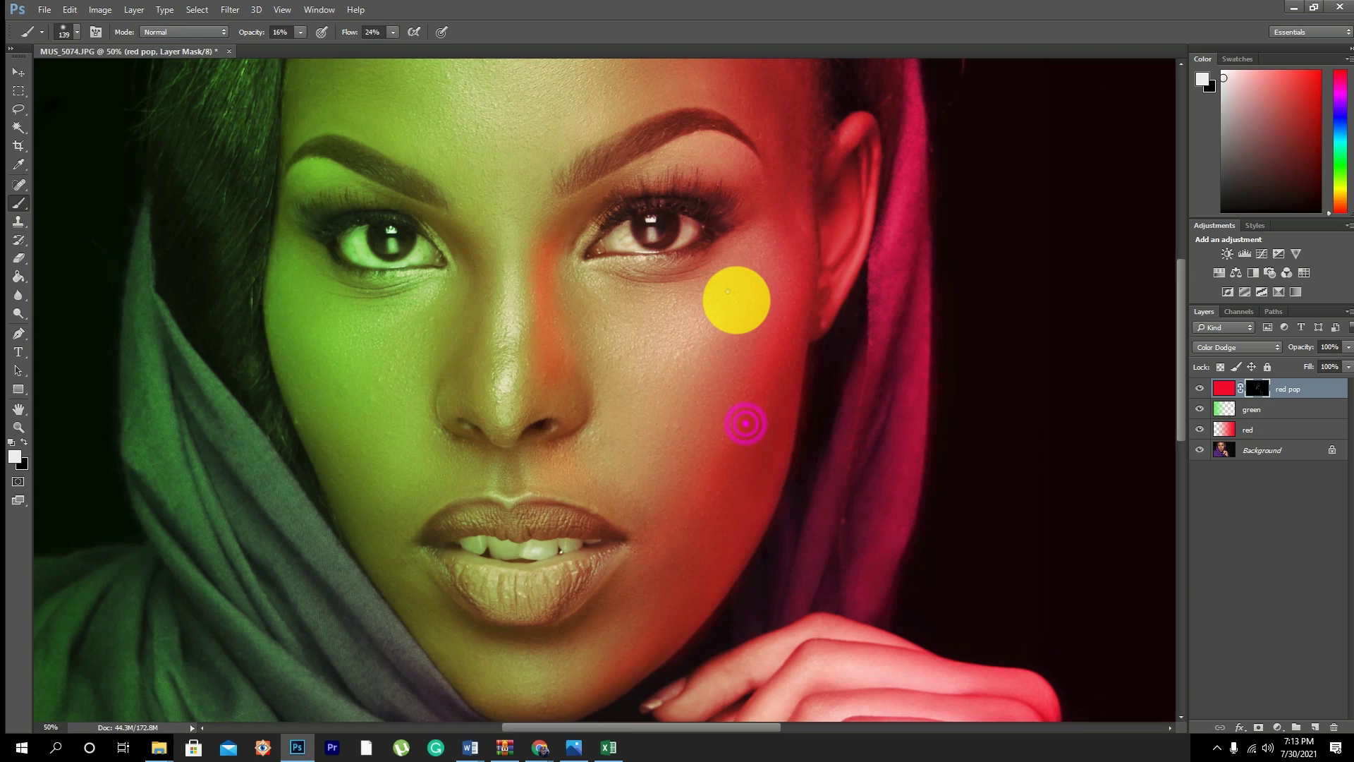
left_click_drag(720, 237, 714, 312)
left_click_drag(752, 168, 724, 307)
left_click(752, 206)
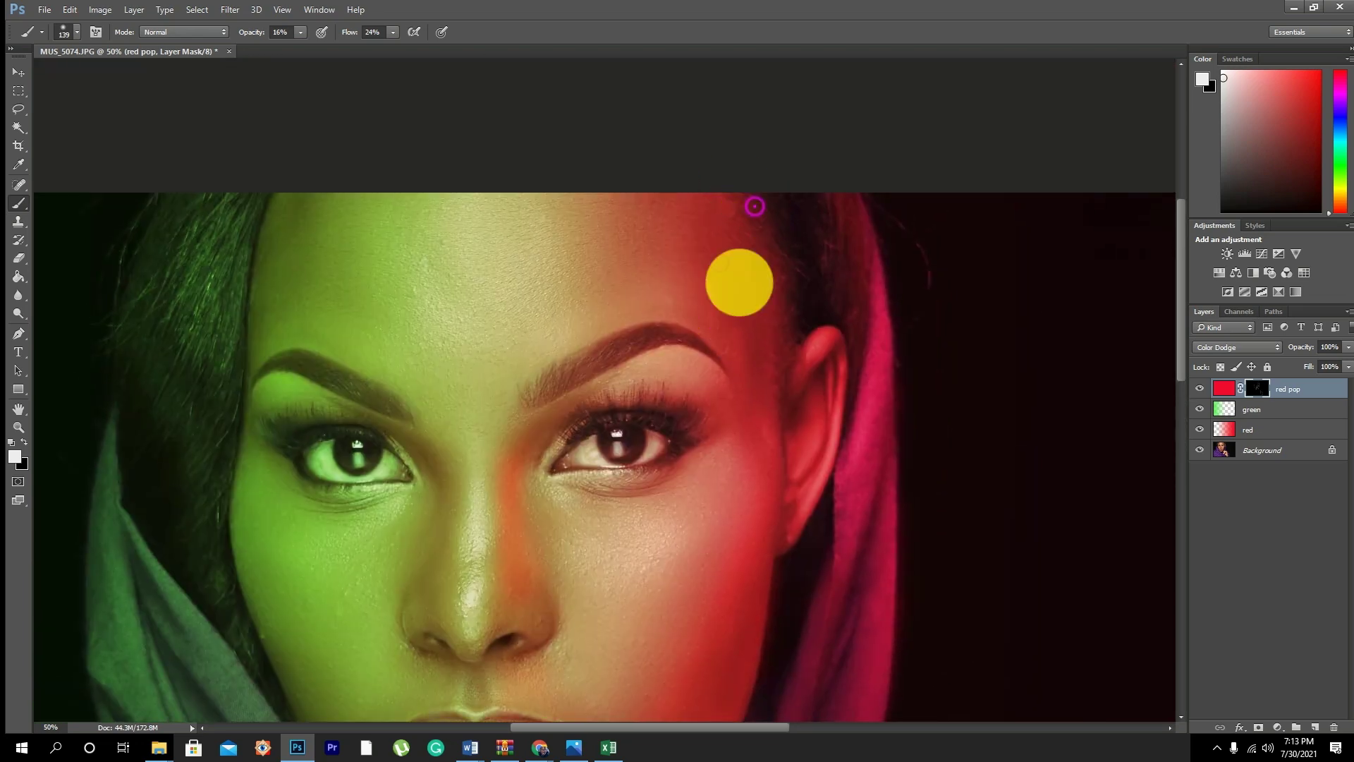
left_click(771, 242)
left_click(774, 395)
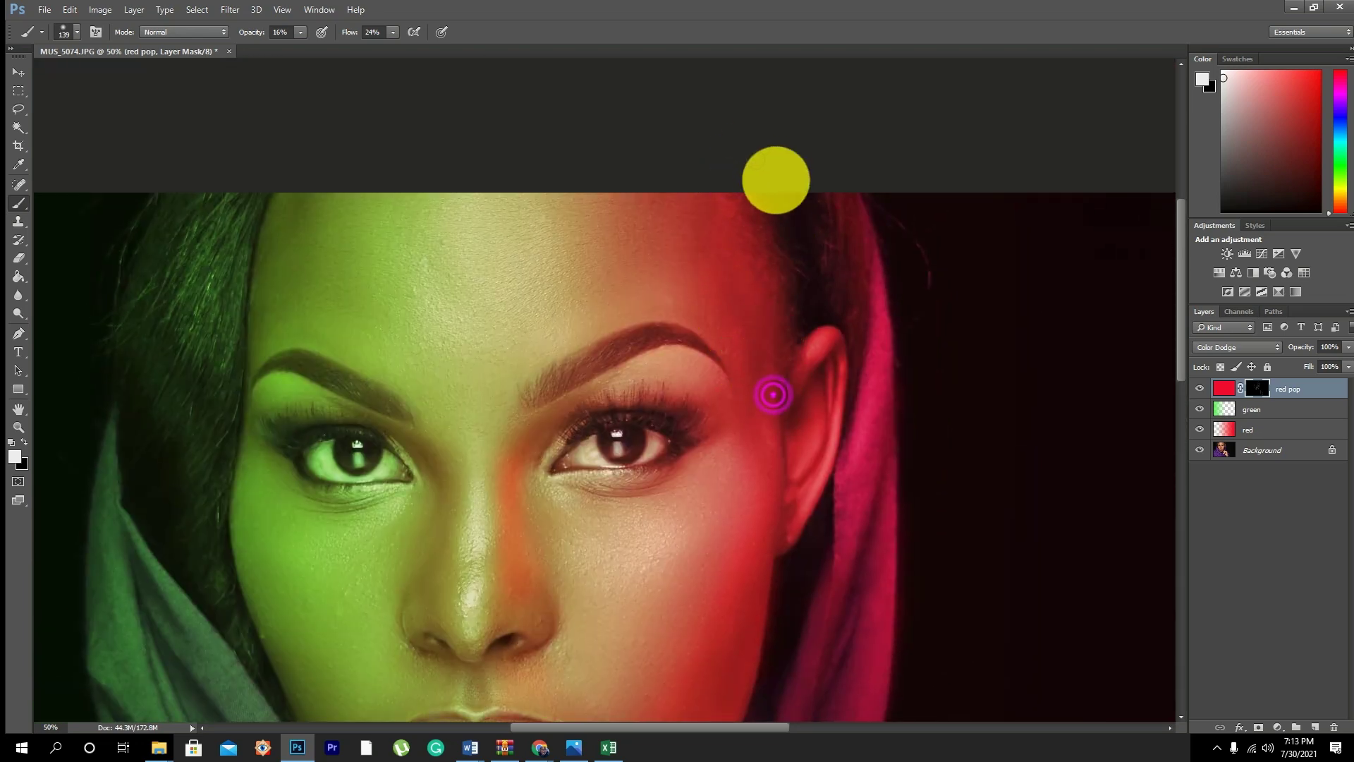
left_click(734, 197)
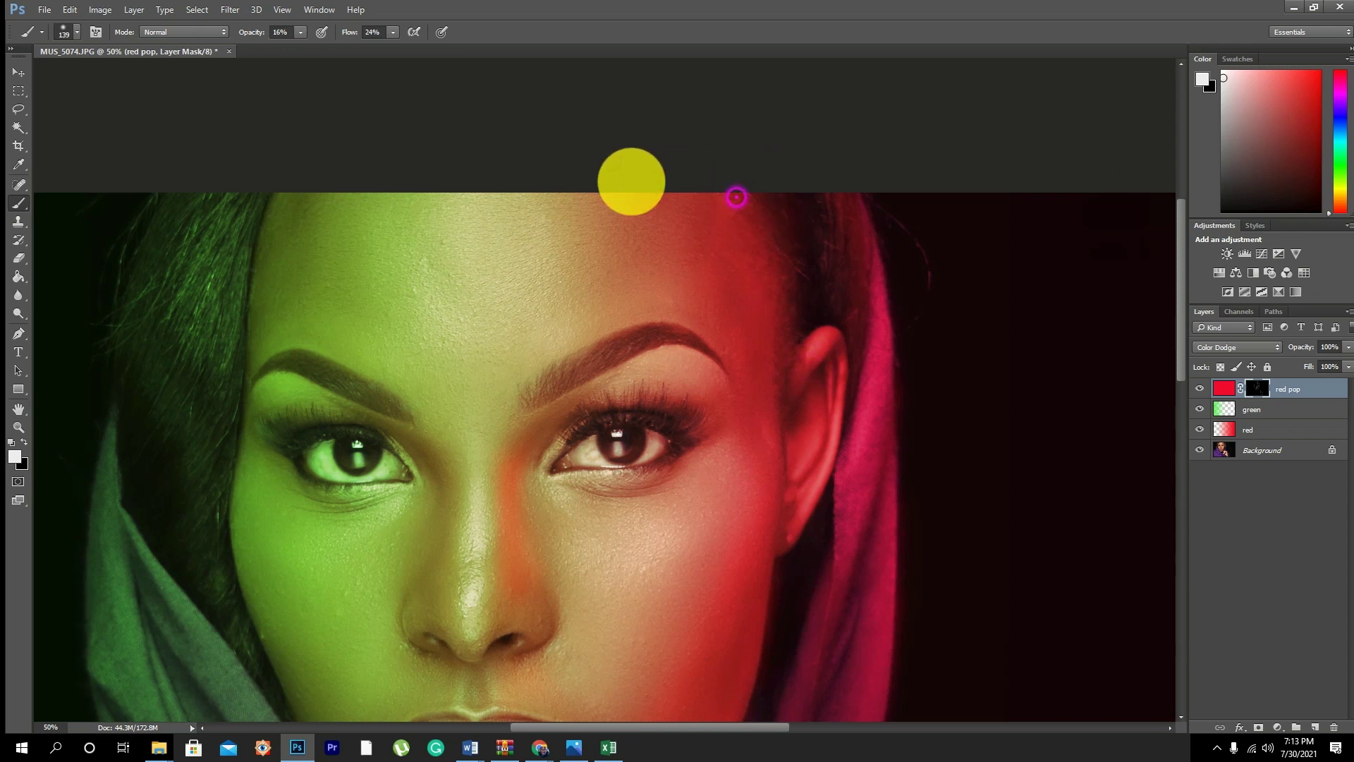
left_click(830, 185)
left_click(822, 200)
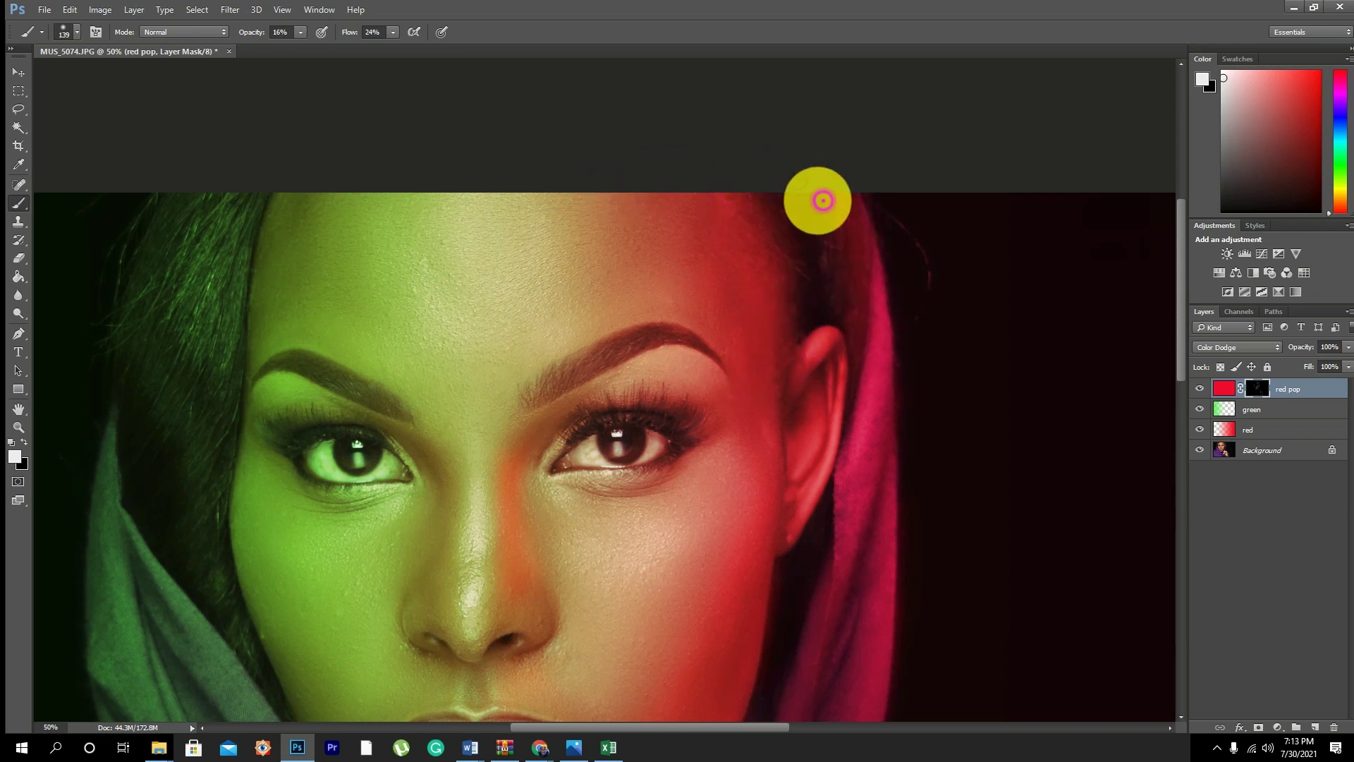
left_click(846, 239)
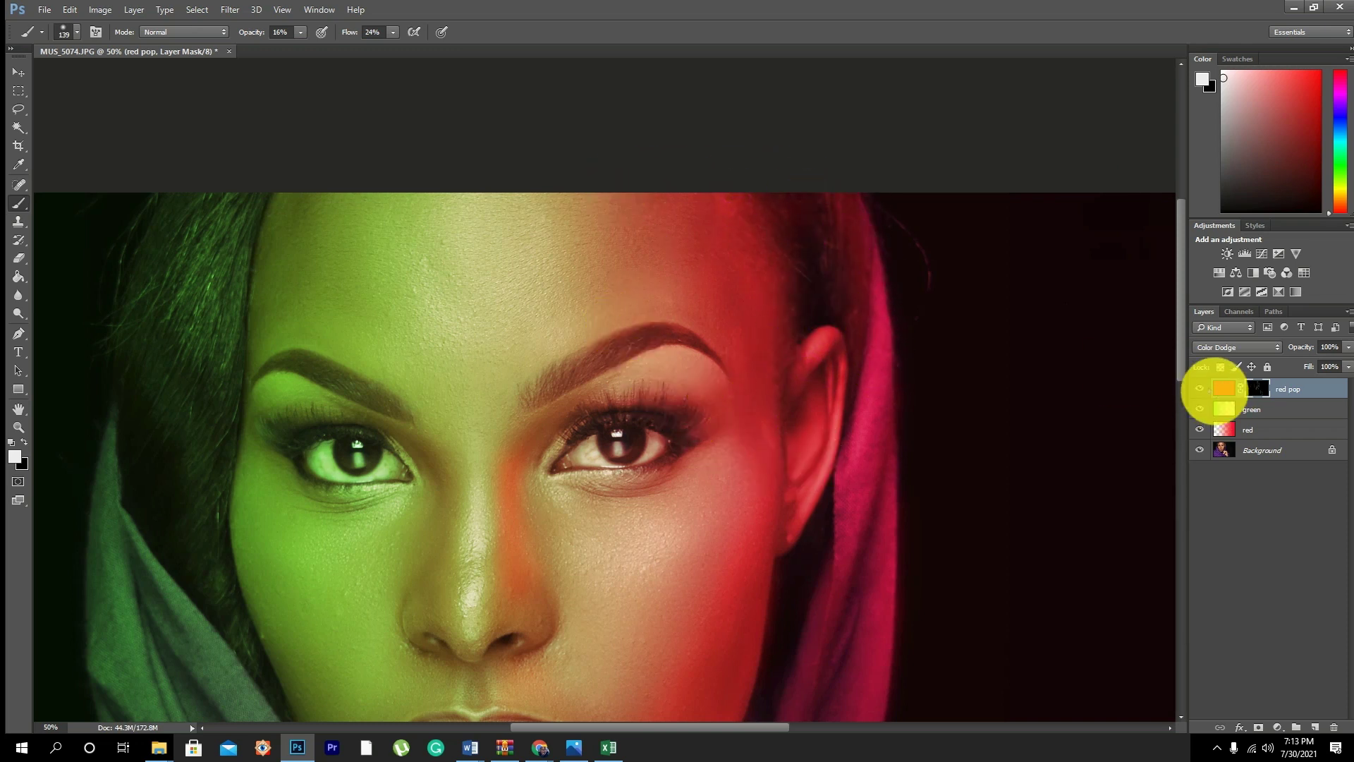
Step: Paint glow on the scarf below the chin, using a 201 px brush for the lower scarf
left_click(643, 413, "alt")
left_click(643, 413, "alt")
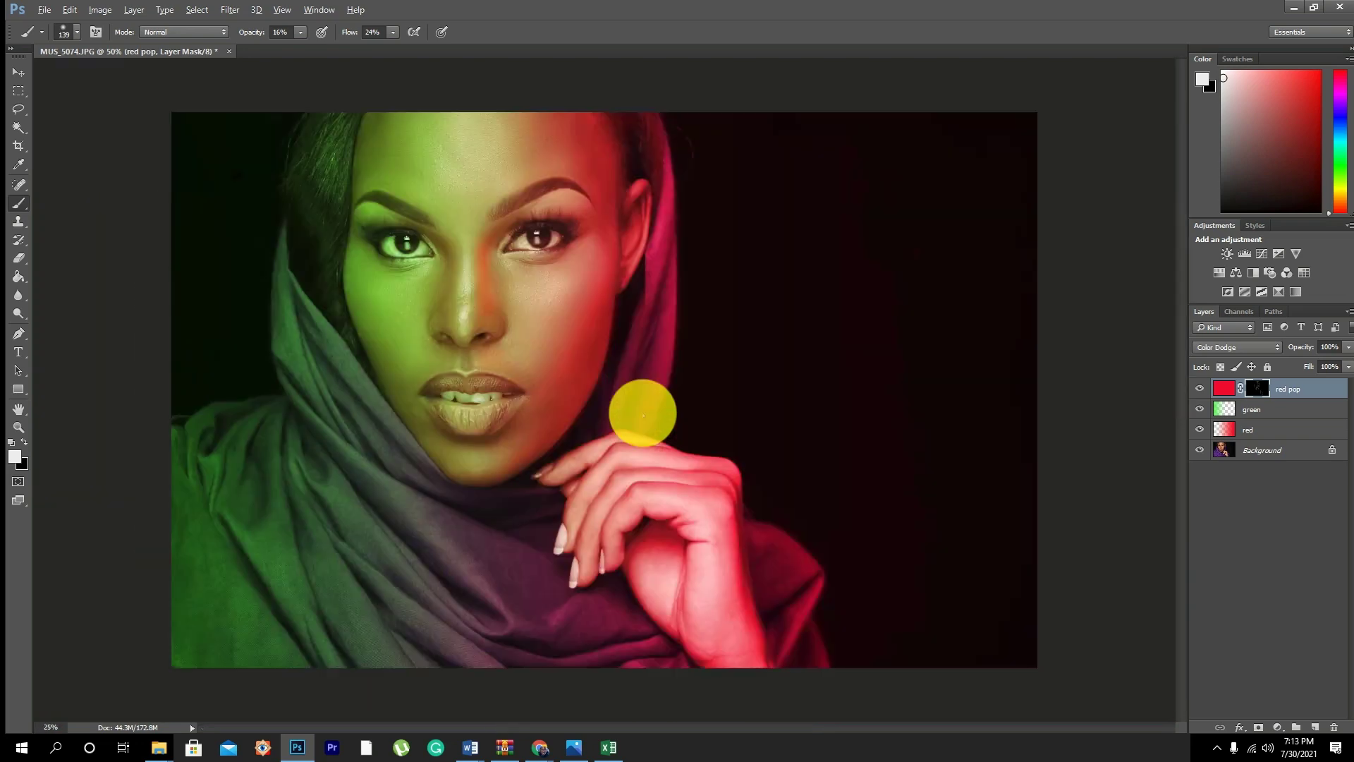
left_click(507, 553)
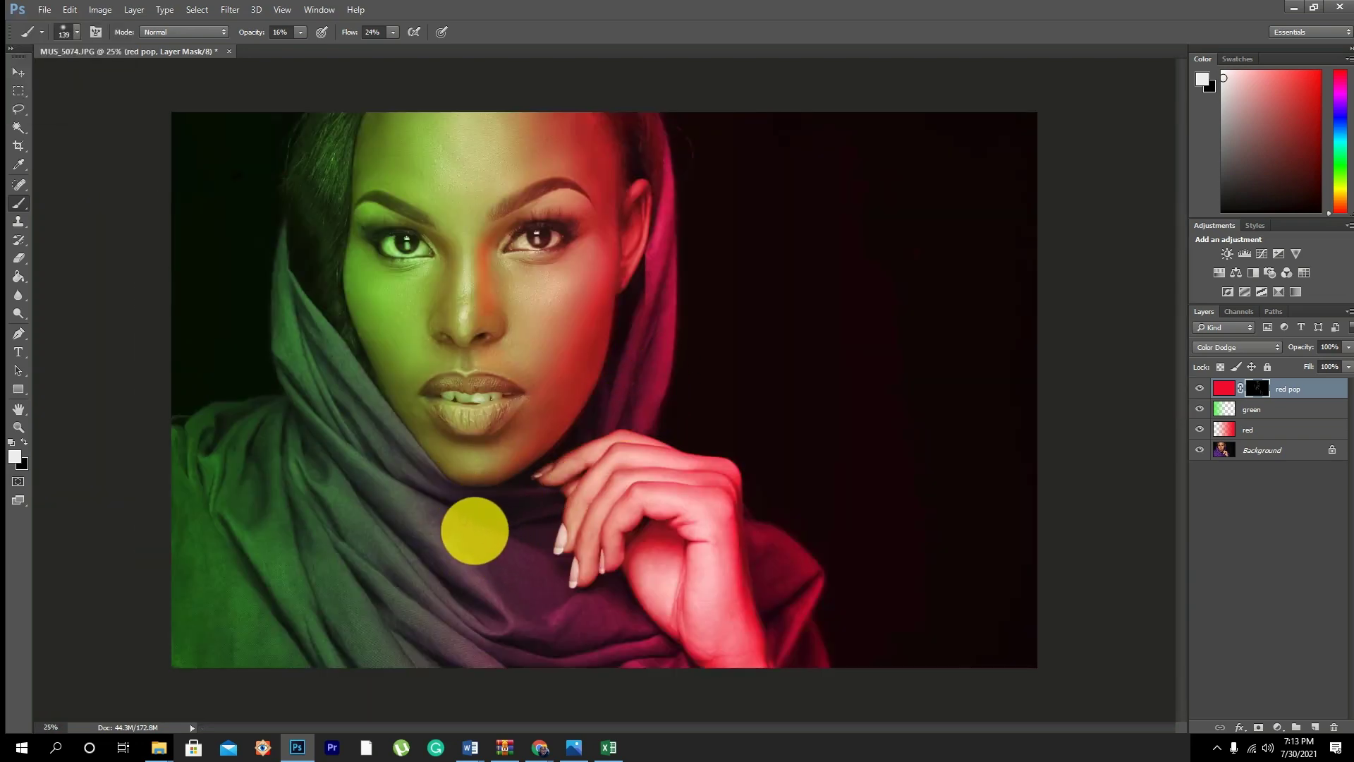
left_click(464, 520)
left_click(482, 562)
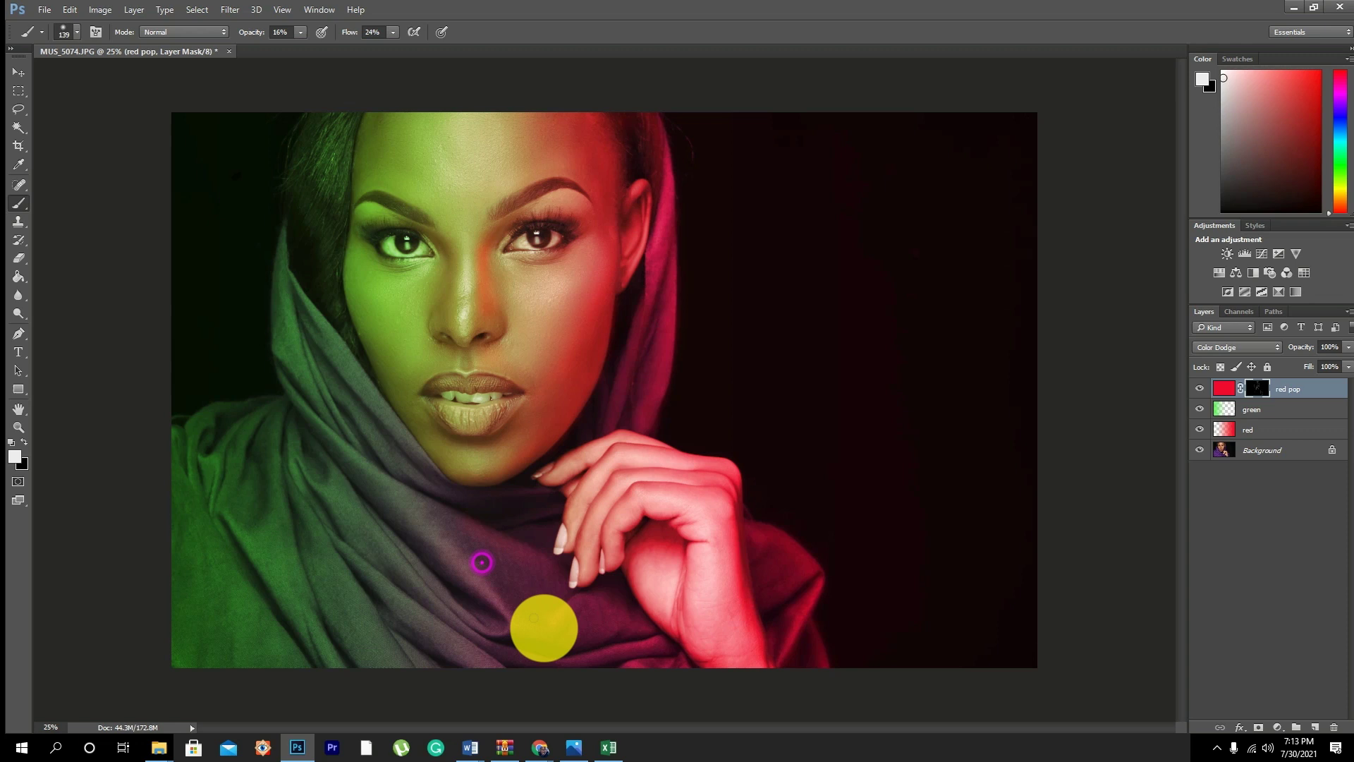
left_click(526, 550)
right_click(720, 530)
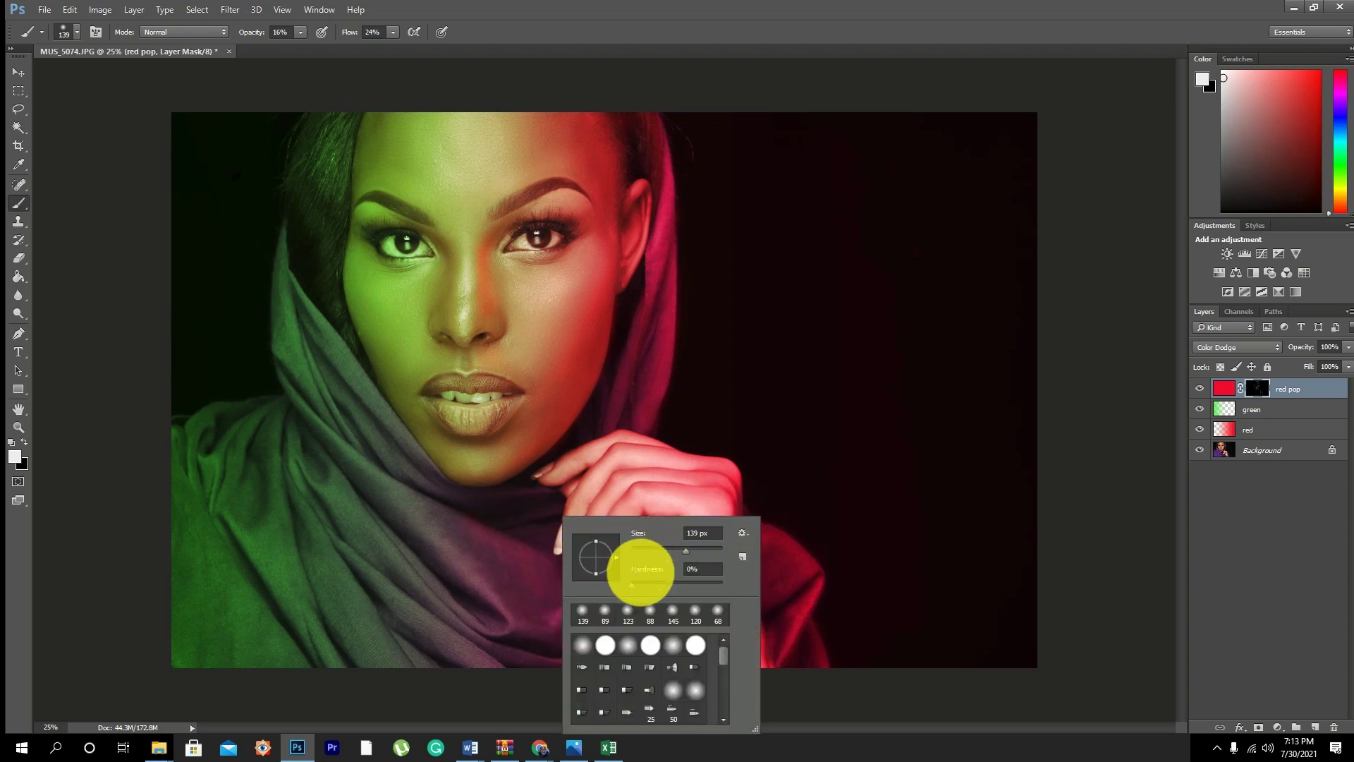
left_click(699, 551)
left_click(502, 603)
left_click(526, 652)
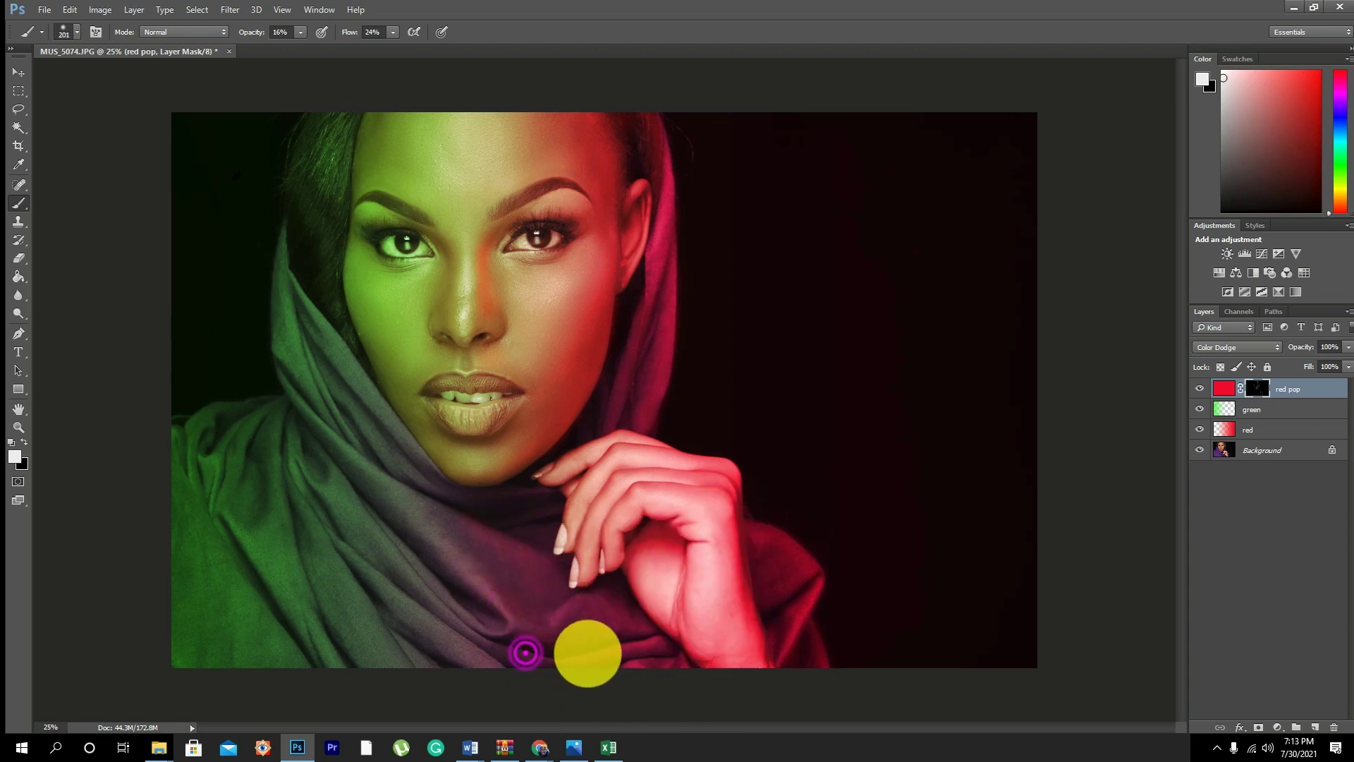
left_click(505, 282)
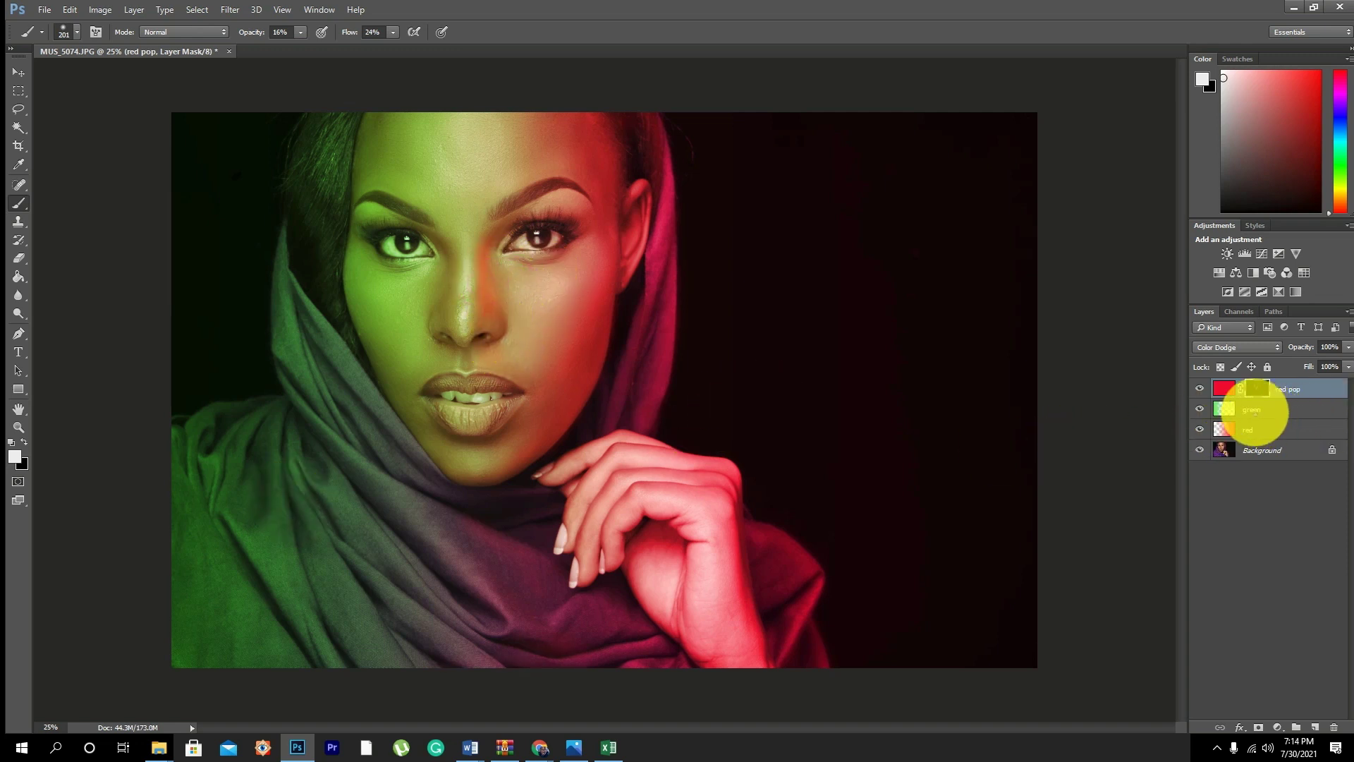
Step: Reset the green layer to Normal blend and sample the canvas green as the paint colour
left_click(1256, 410)
left_click(1276, 347)
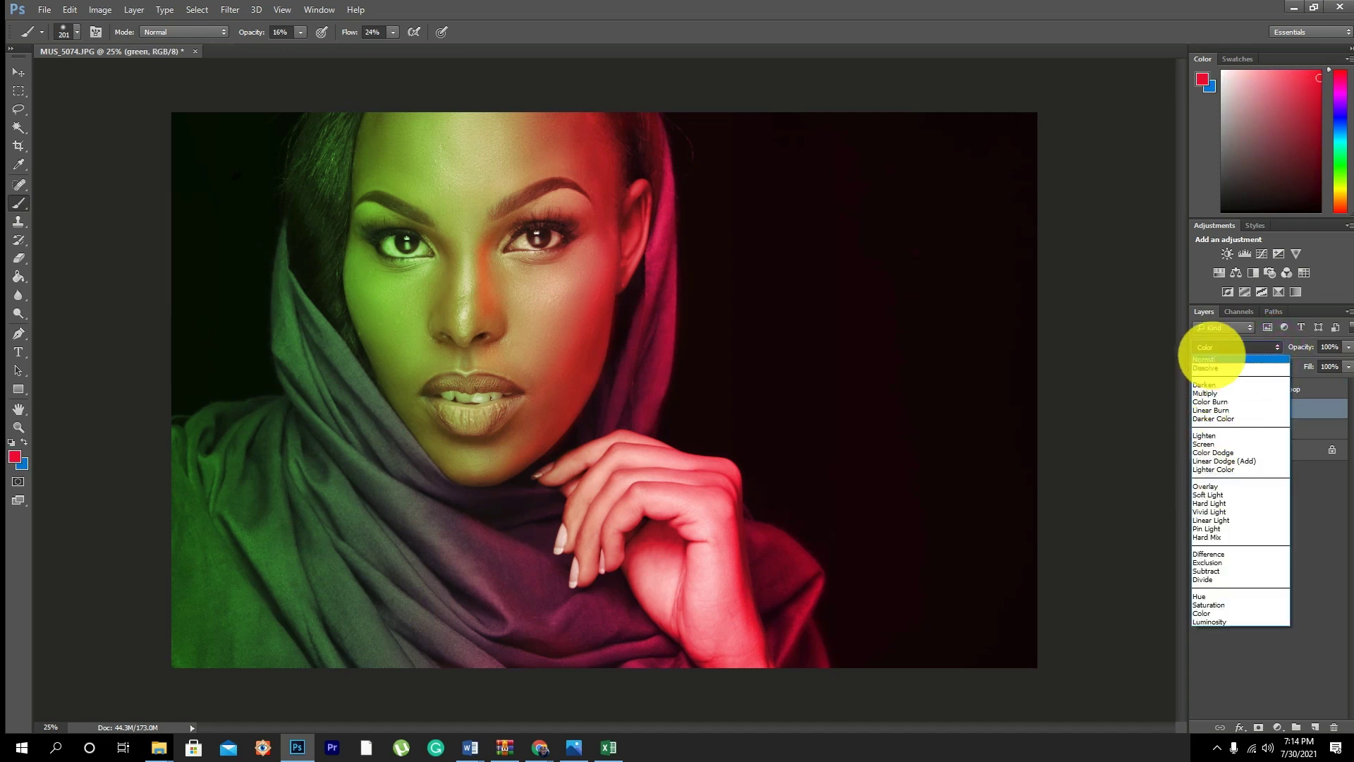
left_click(1212, 358)
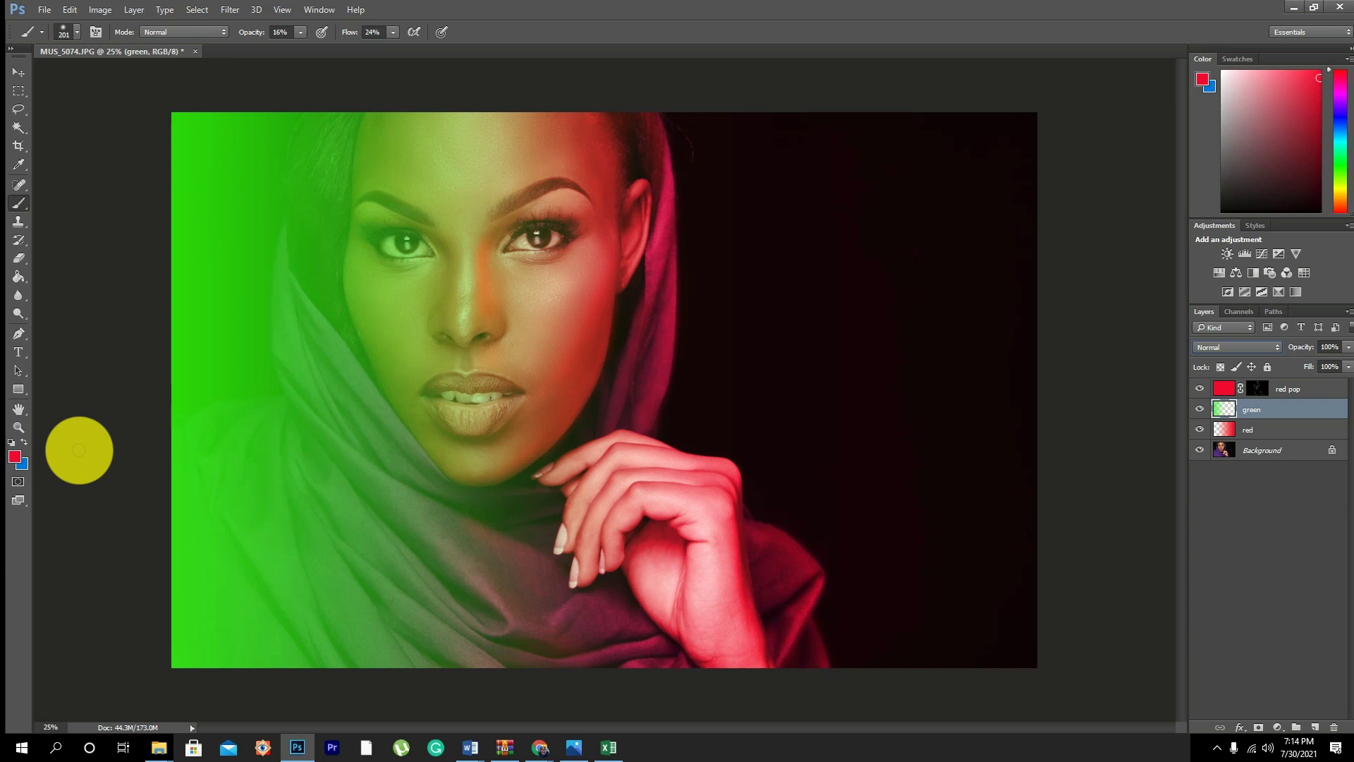
key("x")
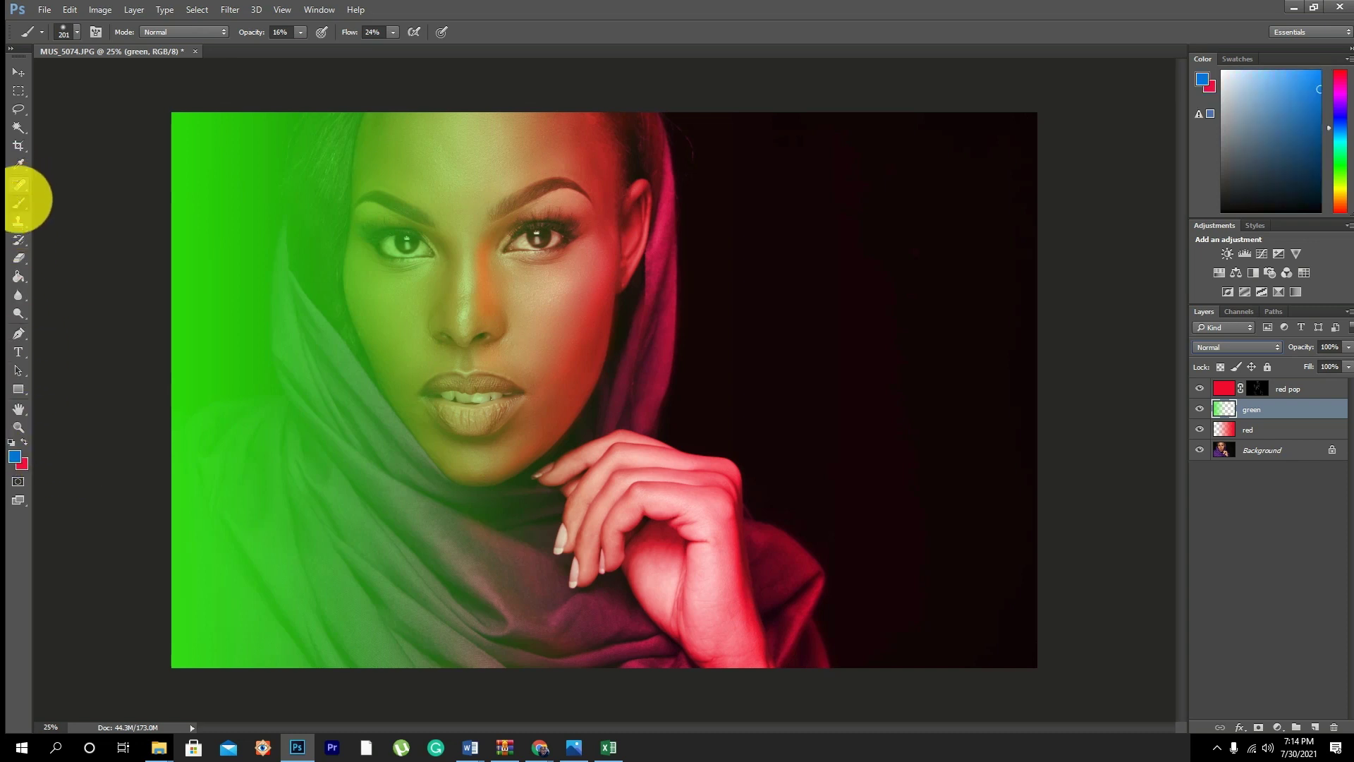
left_click(18, 277)
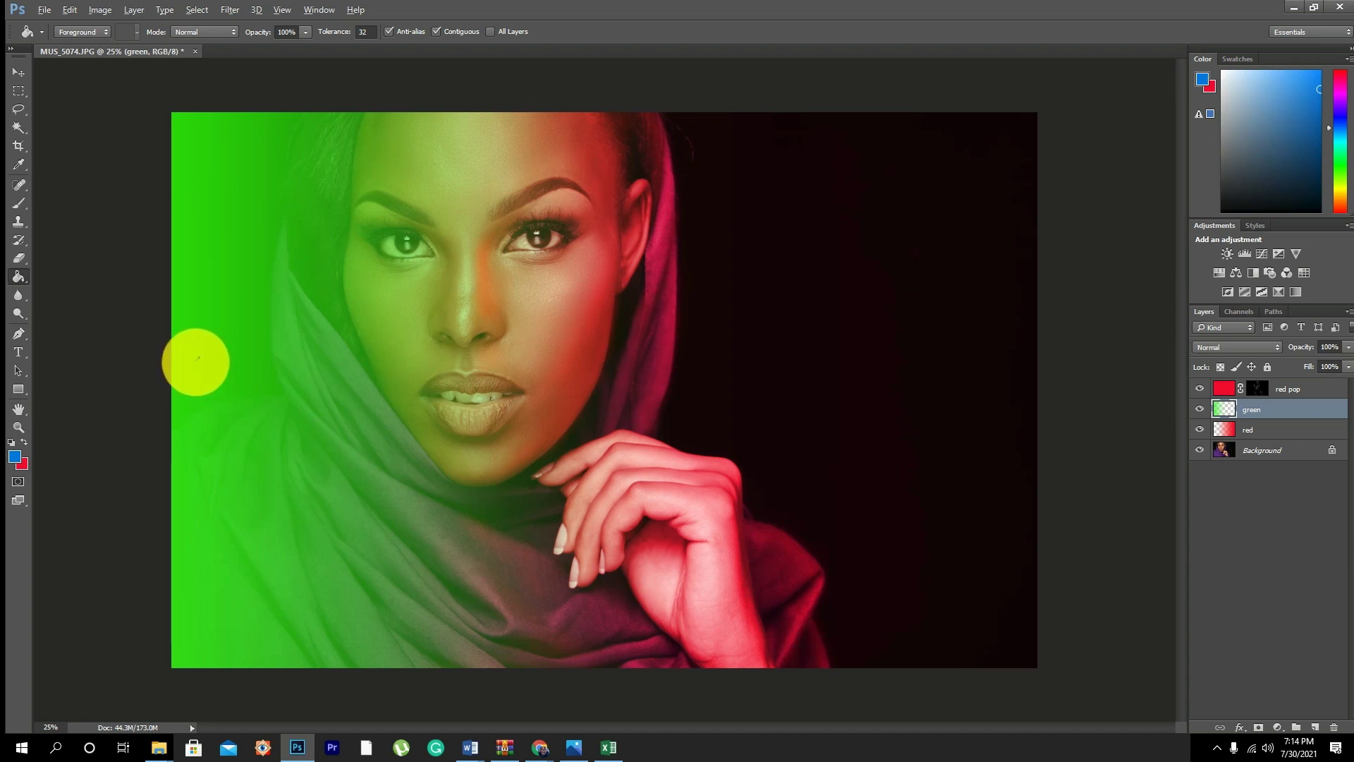
left_click(195, 362, "alt")
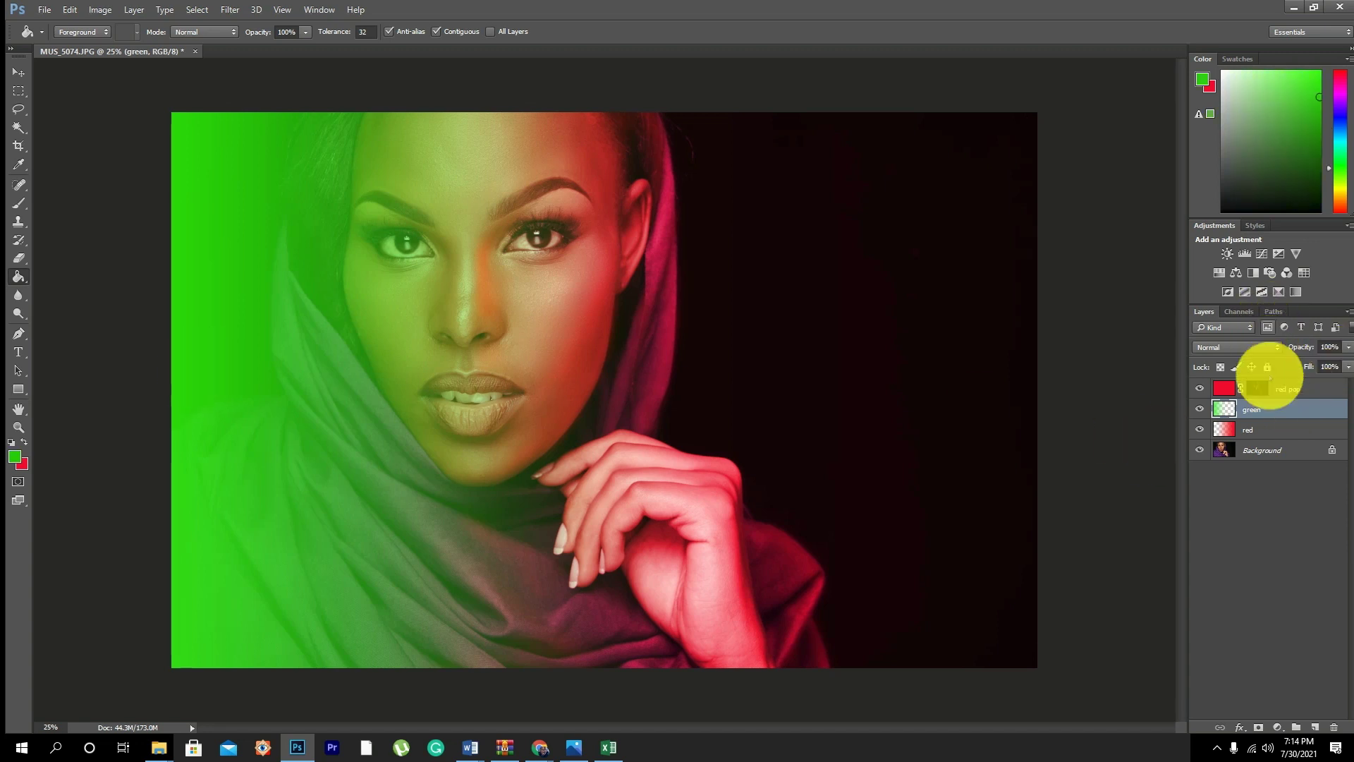
Step: Set the green layer's blend mode to Color so it tints the portrait
left_click(1269, 409)
left_click(1278, 345)
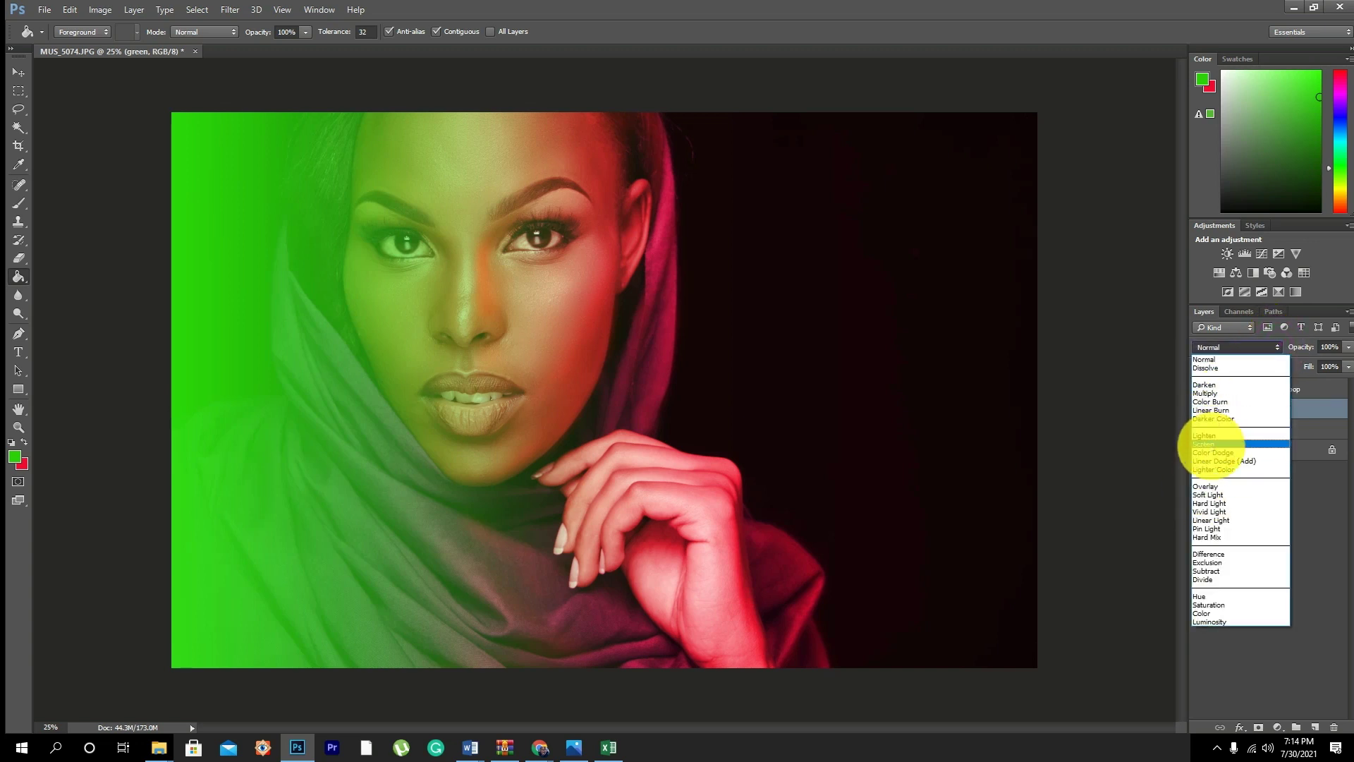
left_click(1211, 613)
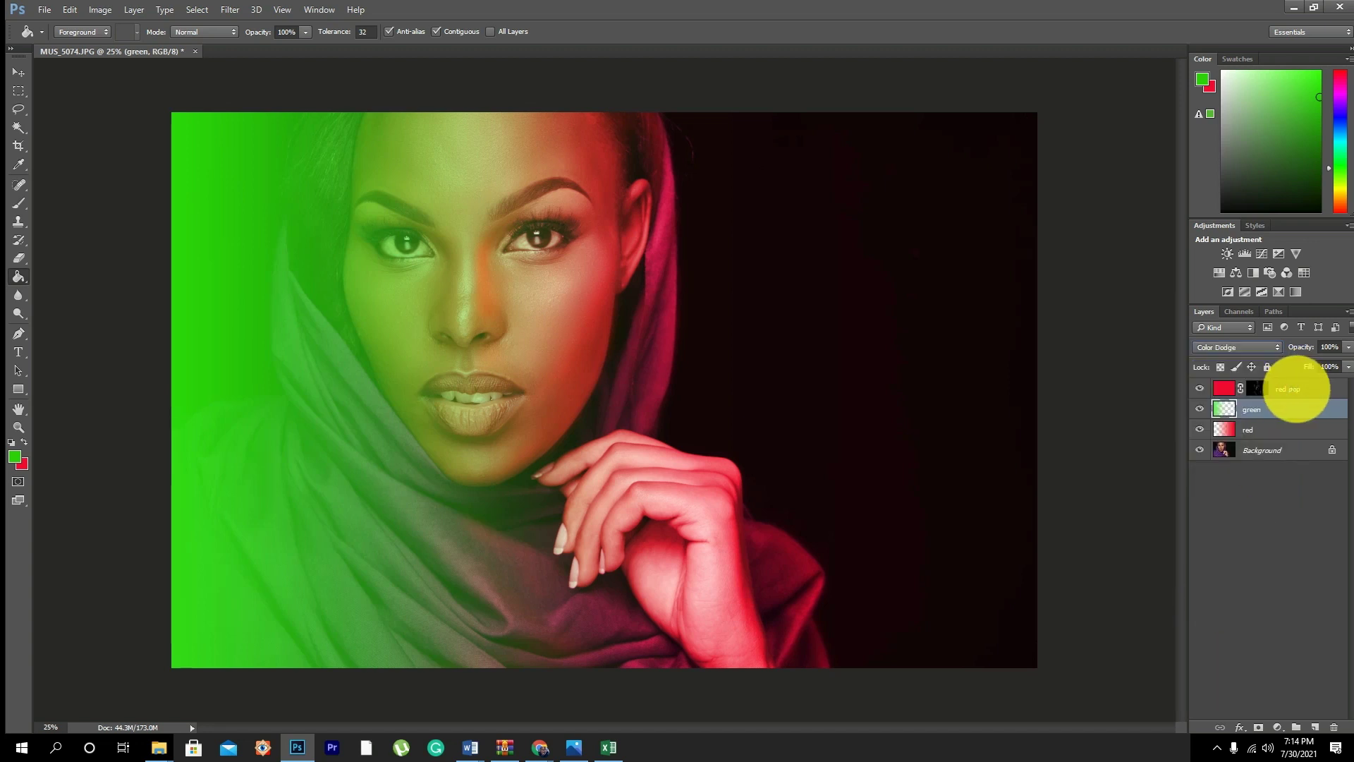
left_click(1297, 389)
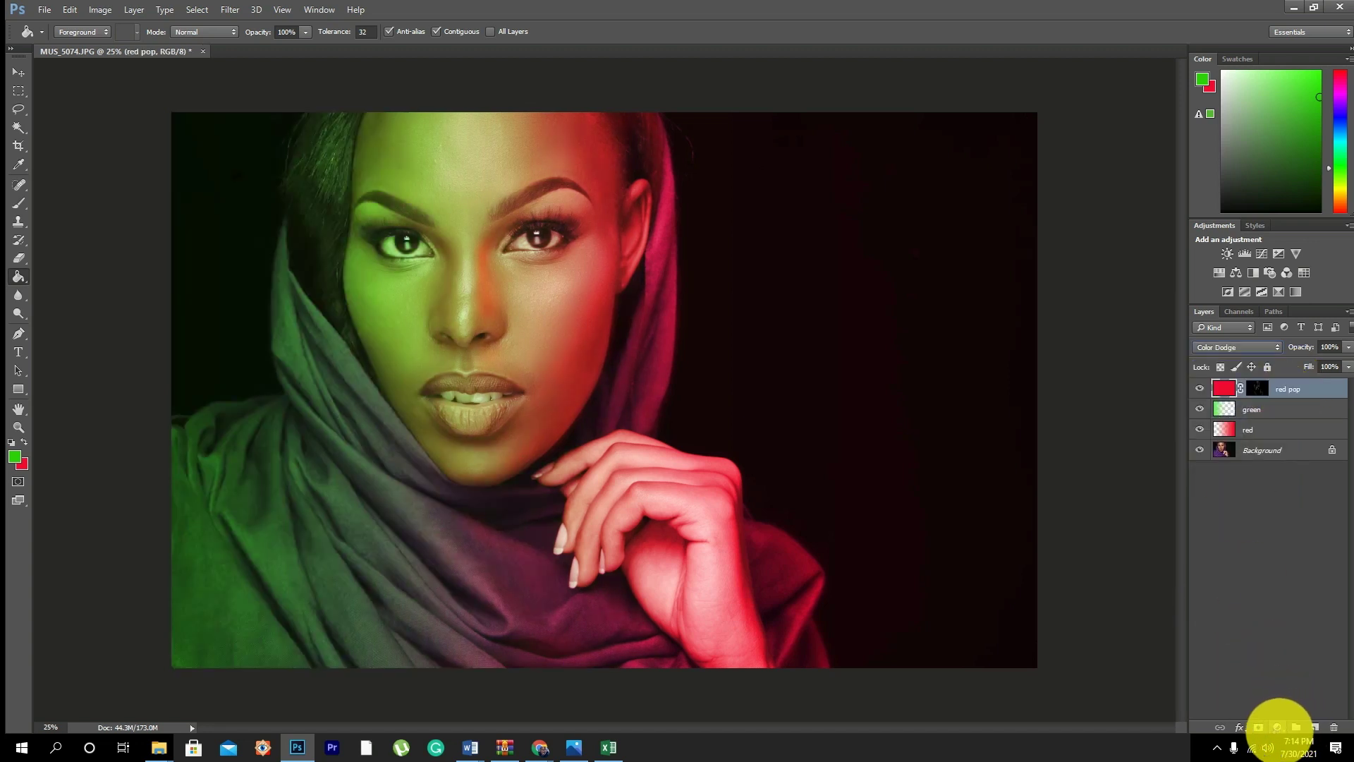
Step: Add a new layer named 'green pop', fill it with solid green, and blend it in Color Dodge
left_click(1315, 727)
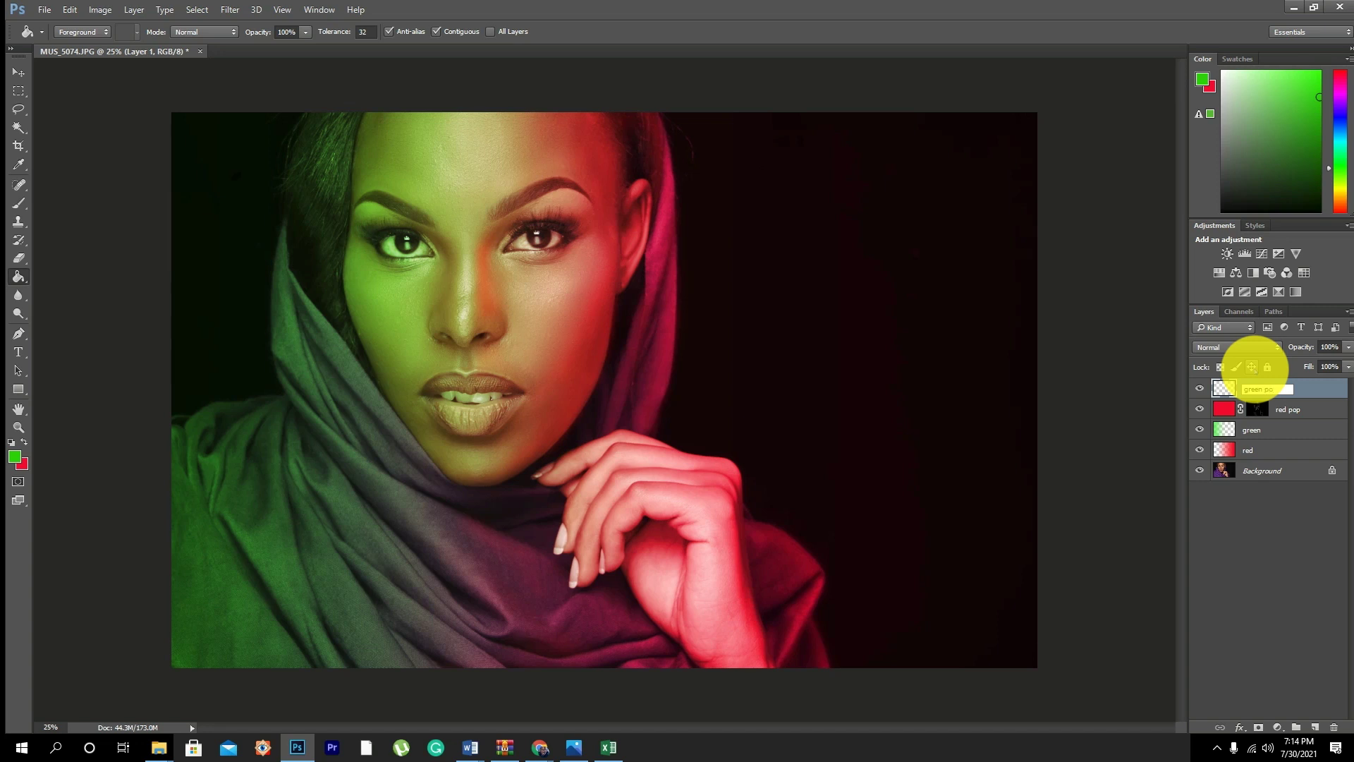
left_click(1312, 385)
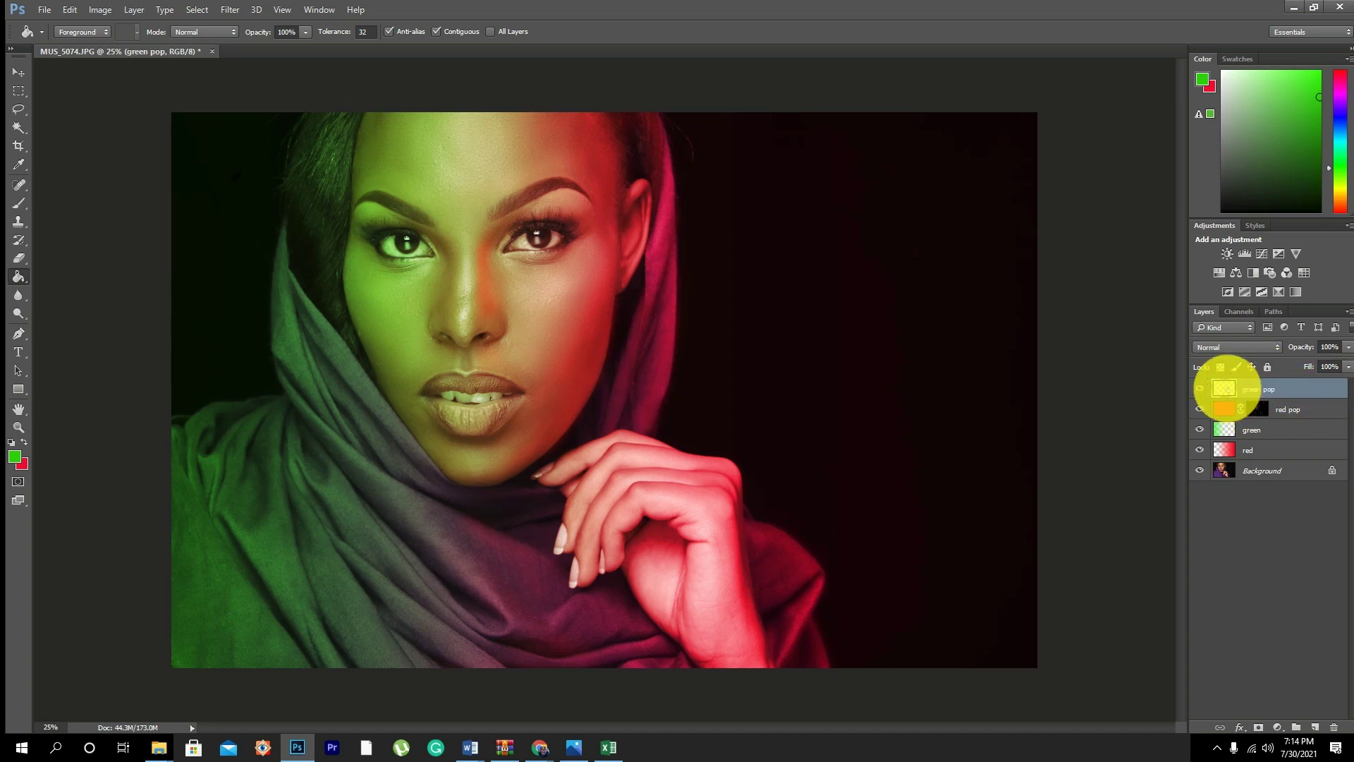
left_click(394, 248)
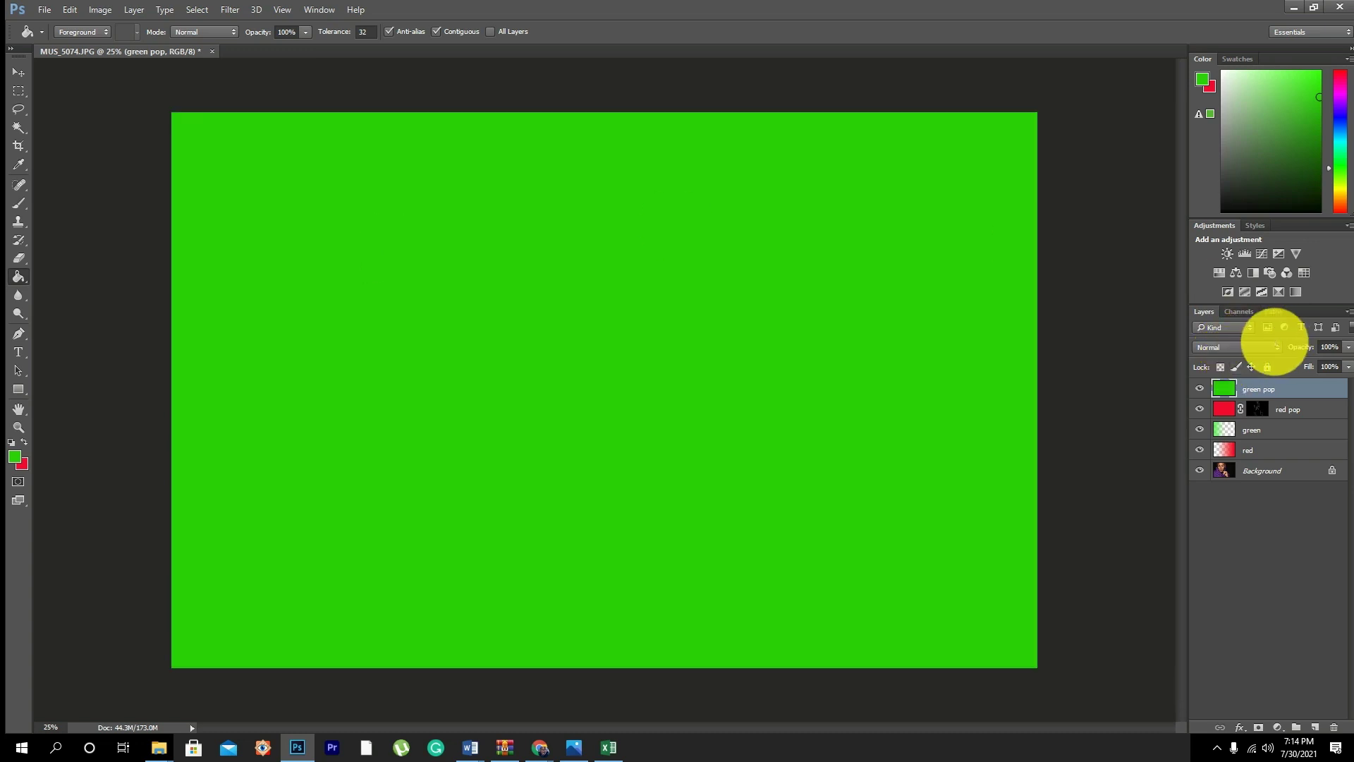
left_click(1272, 347)
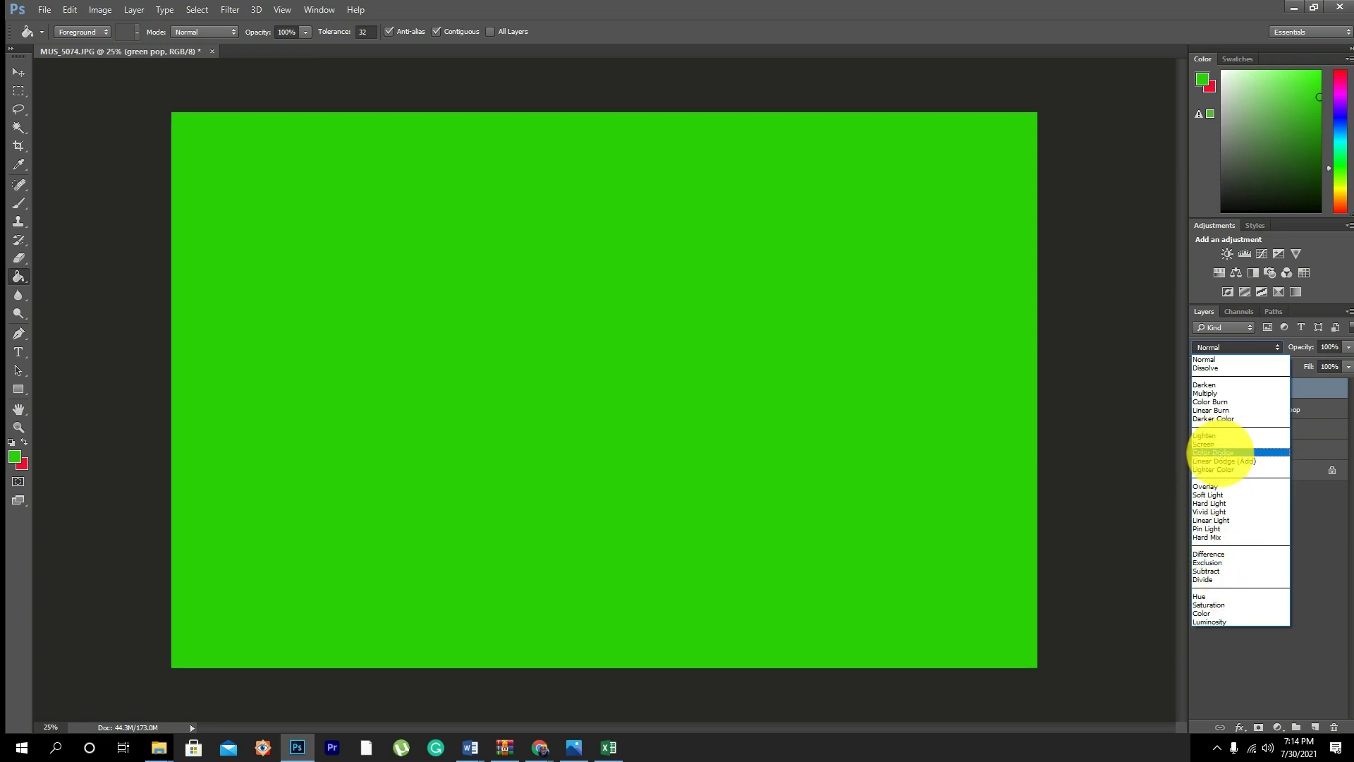
left_click(1221, 452)
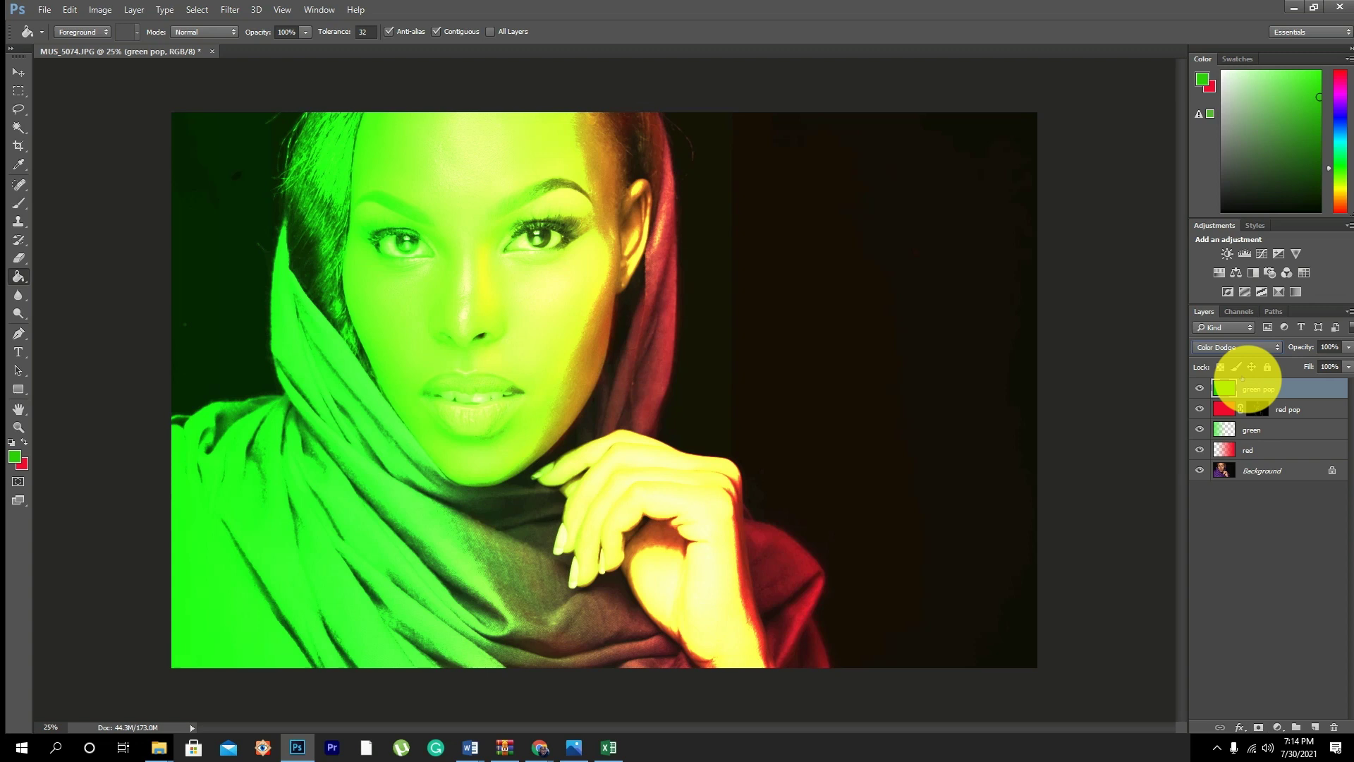
Step: Add a layer mask to green pop and invert it to black, hiding the green glow
left_click(1258, 728)
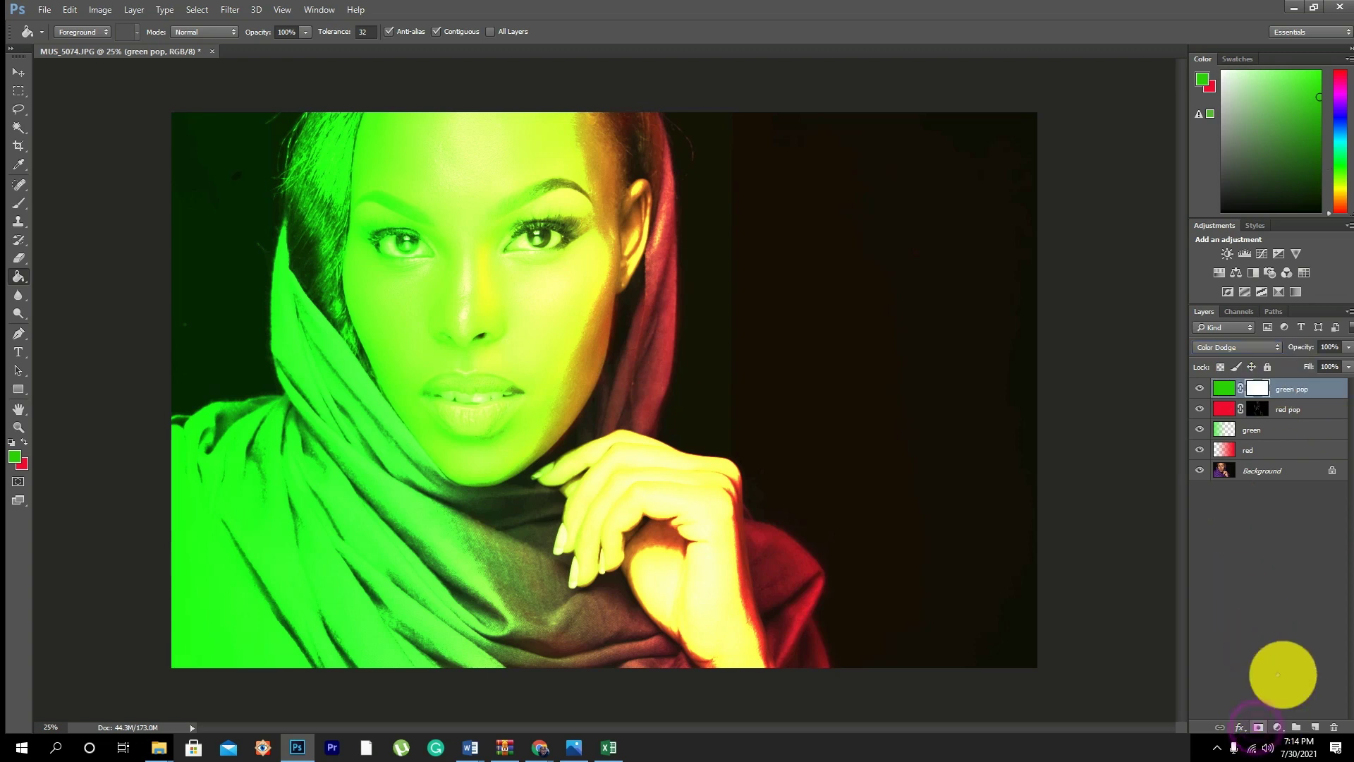
left_click(1255, 385)
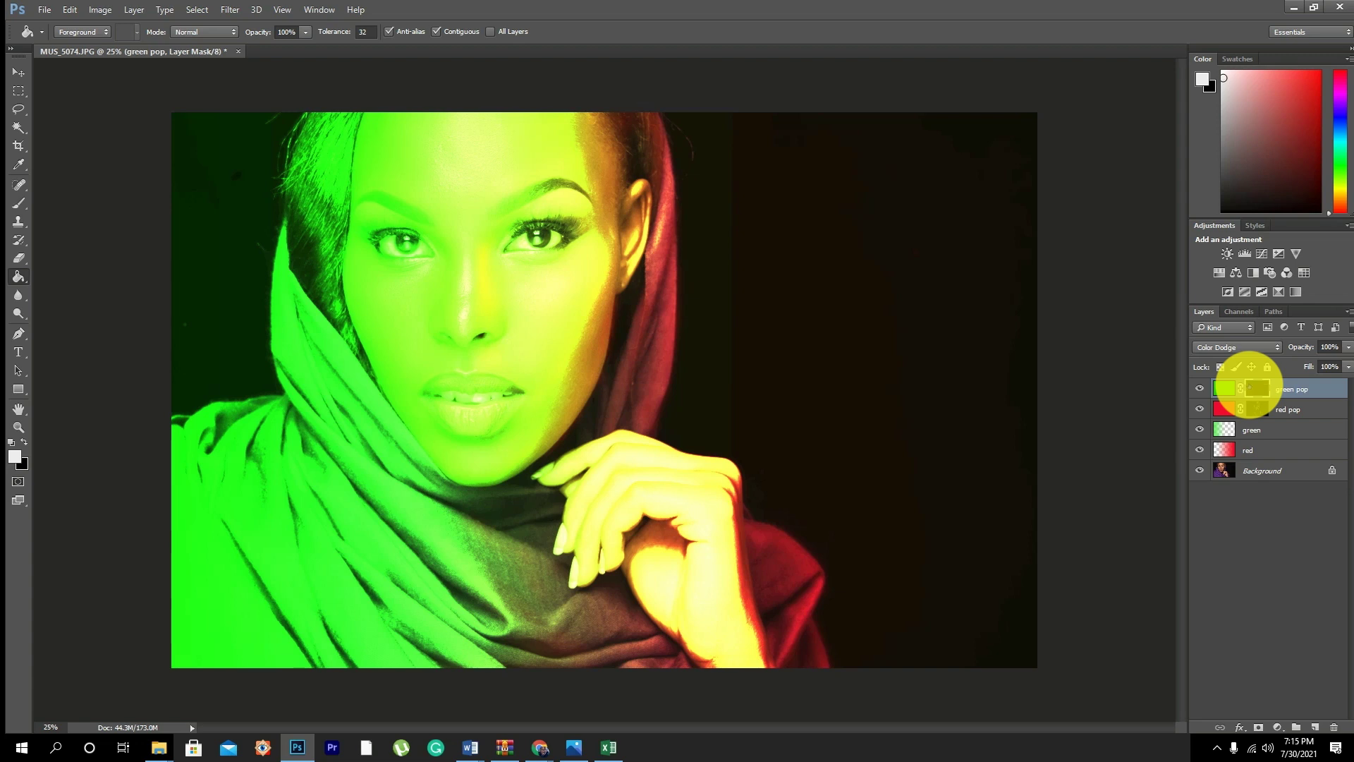
key("ctrl+i")
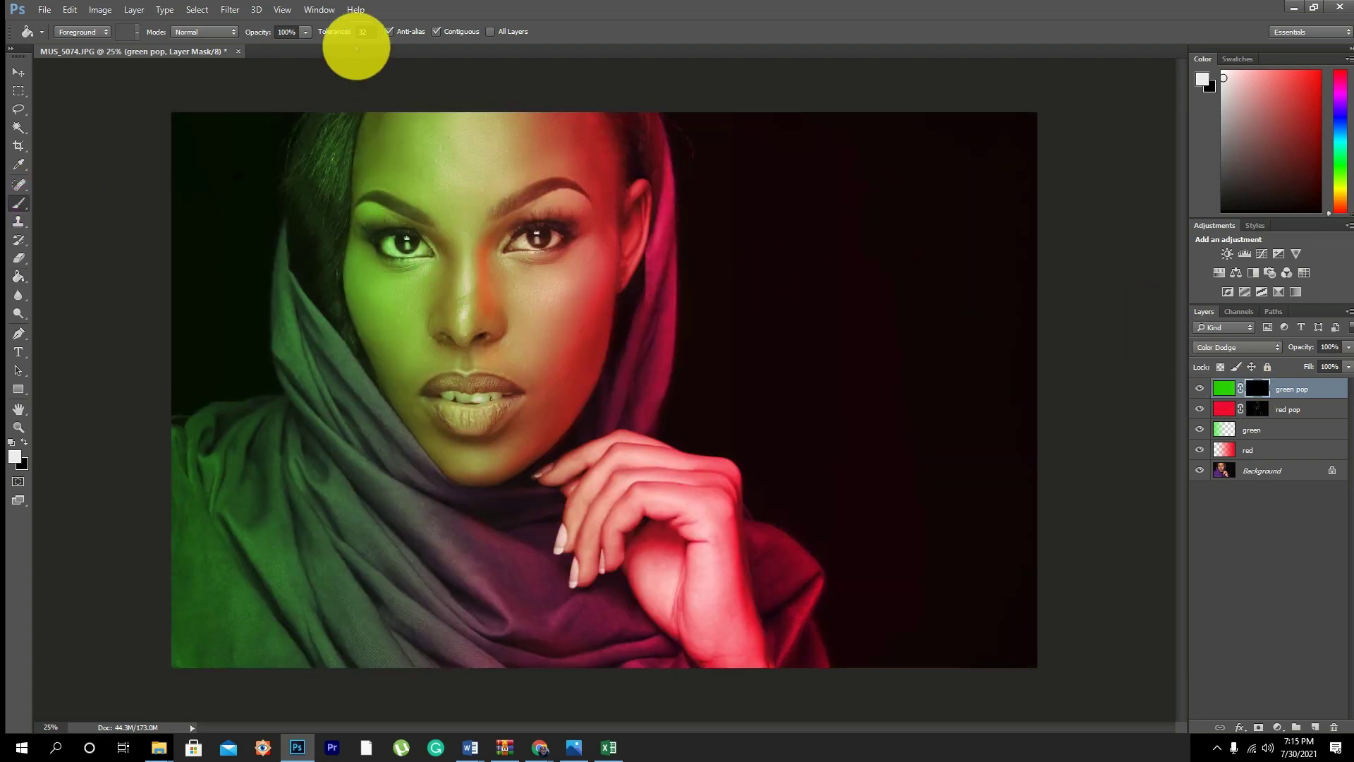
key("b")
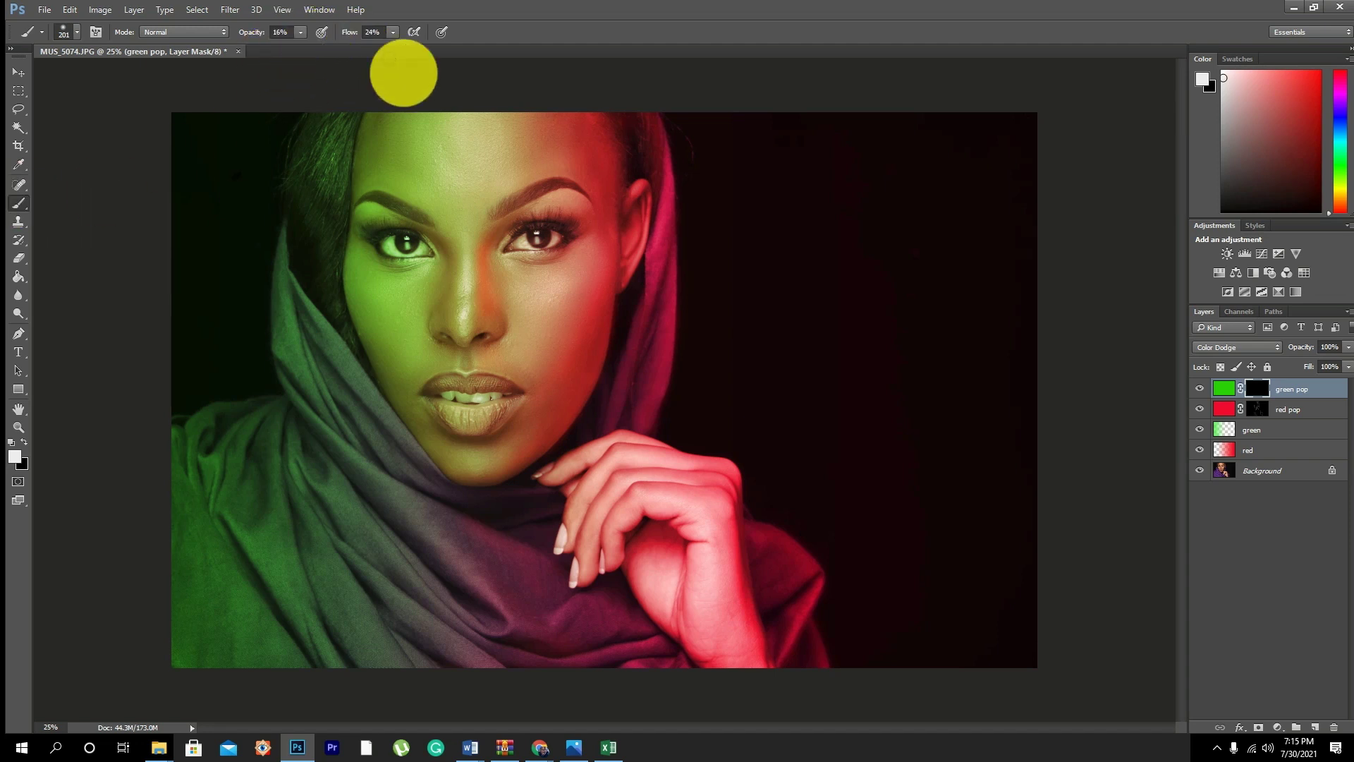
Step: With a 126 px soft brush, paint green glow onto the jaw, forehead and left hair
right_click(497, 275)
left_click_drag(551, 292, 534, 293)
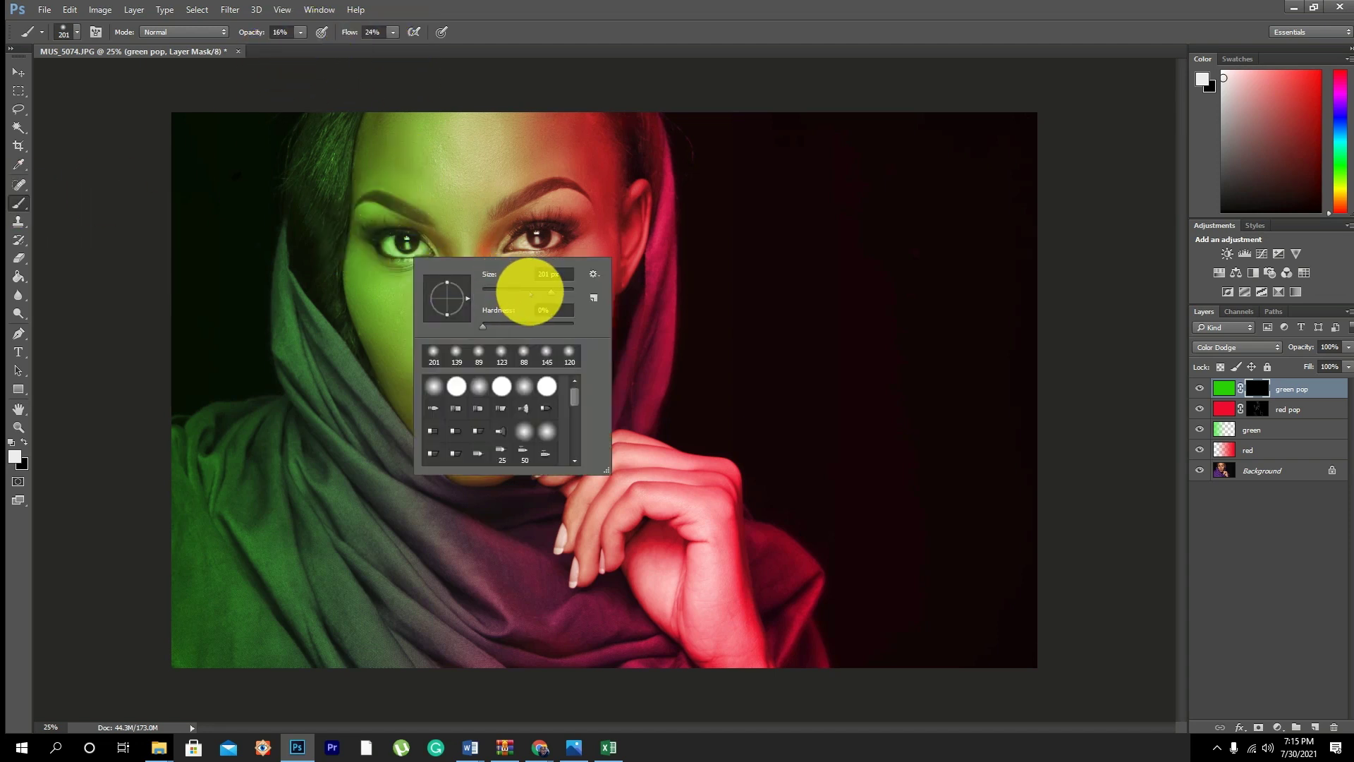
left_click(357, 256)
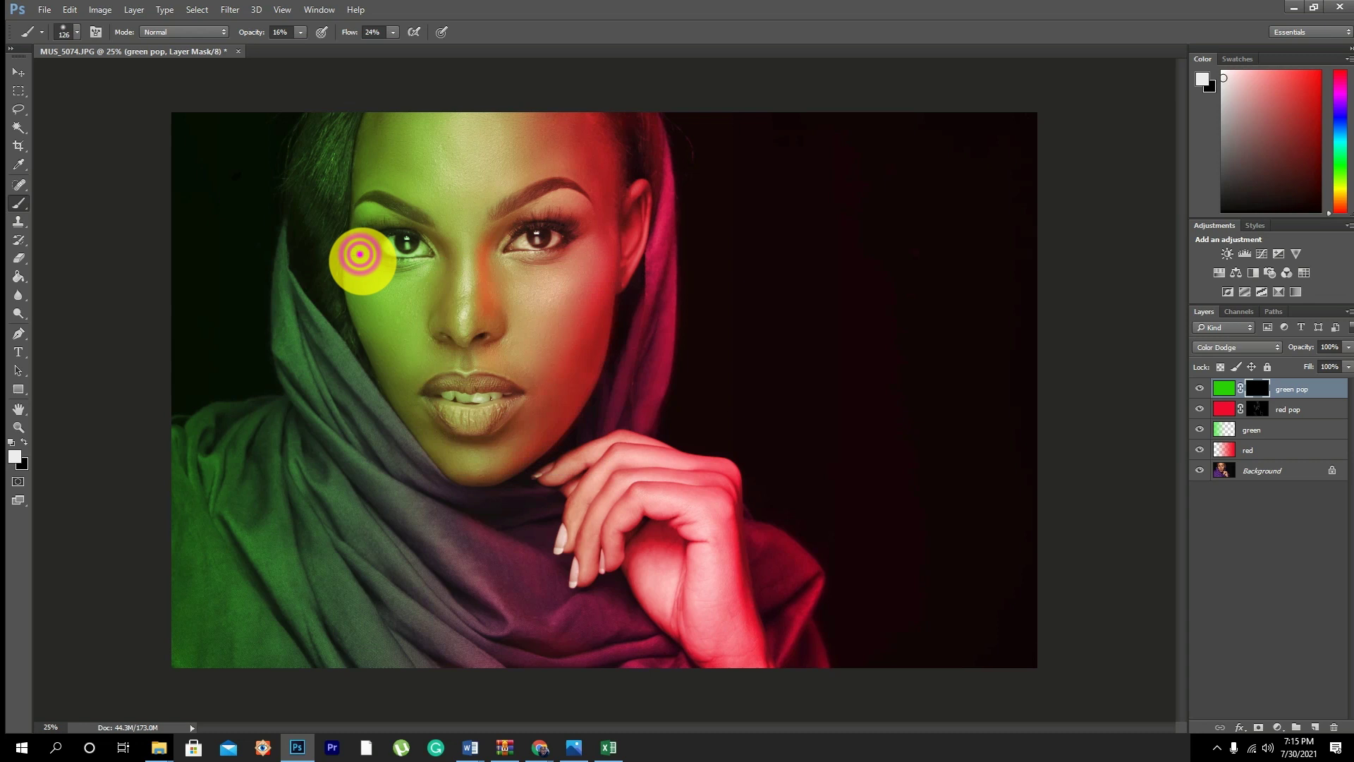
left_click_drag(367, 345, 400, 410)
left_click_drag(382, 174, 361, 252)
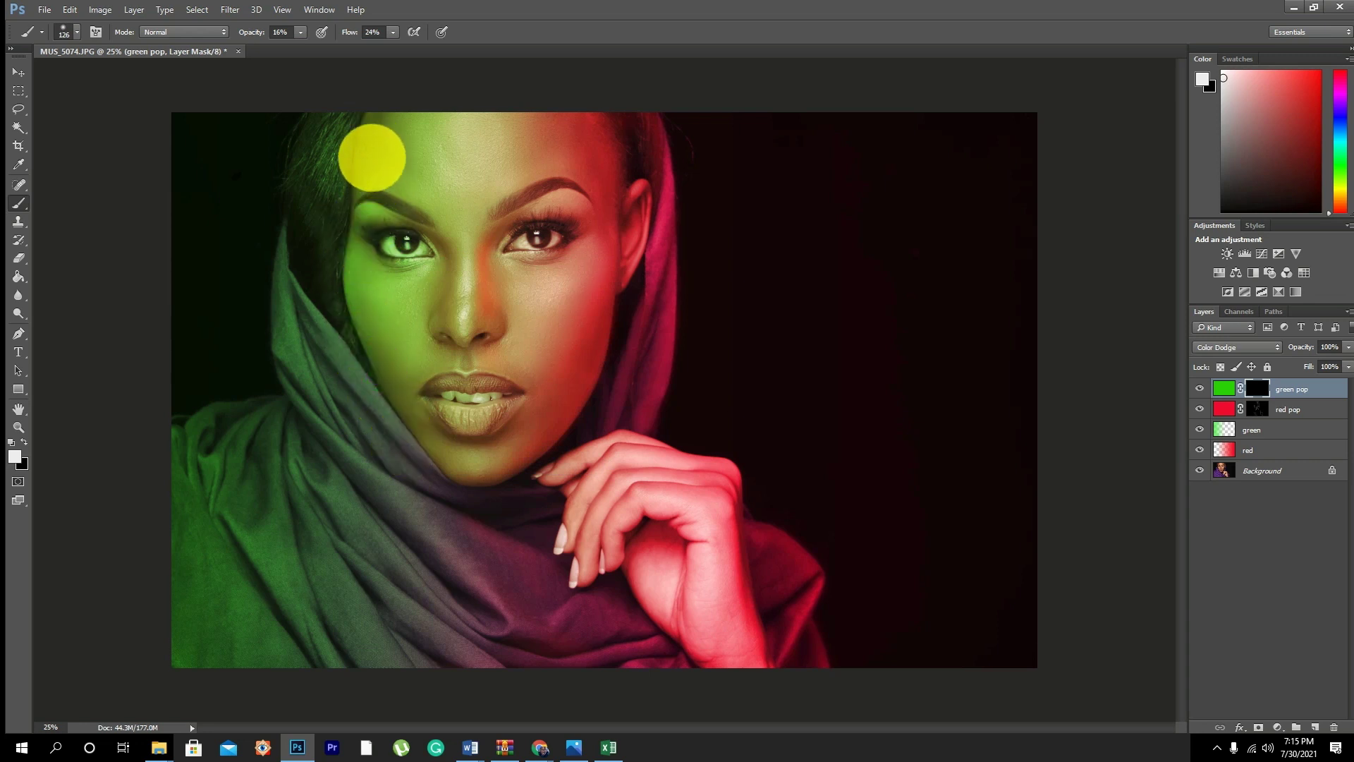
left_click_drag(361, 128, 351, 205)
left_click_drag(425, 150, 401, 236)
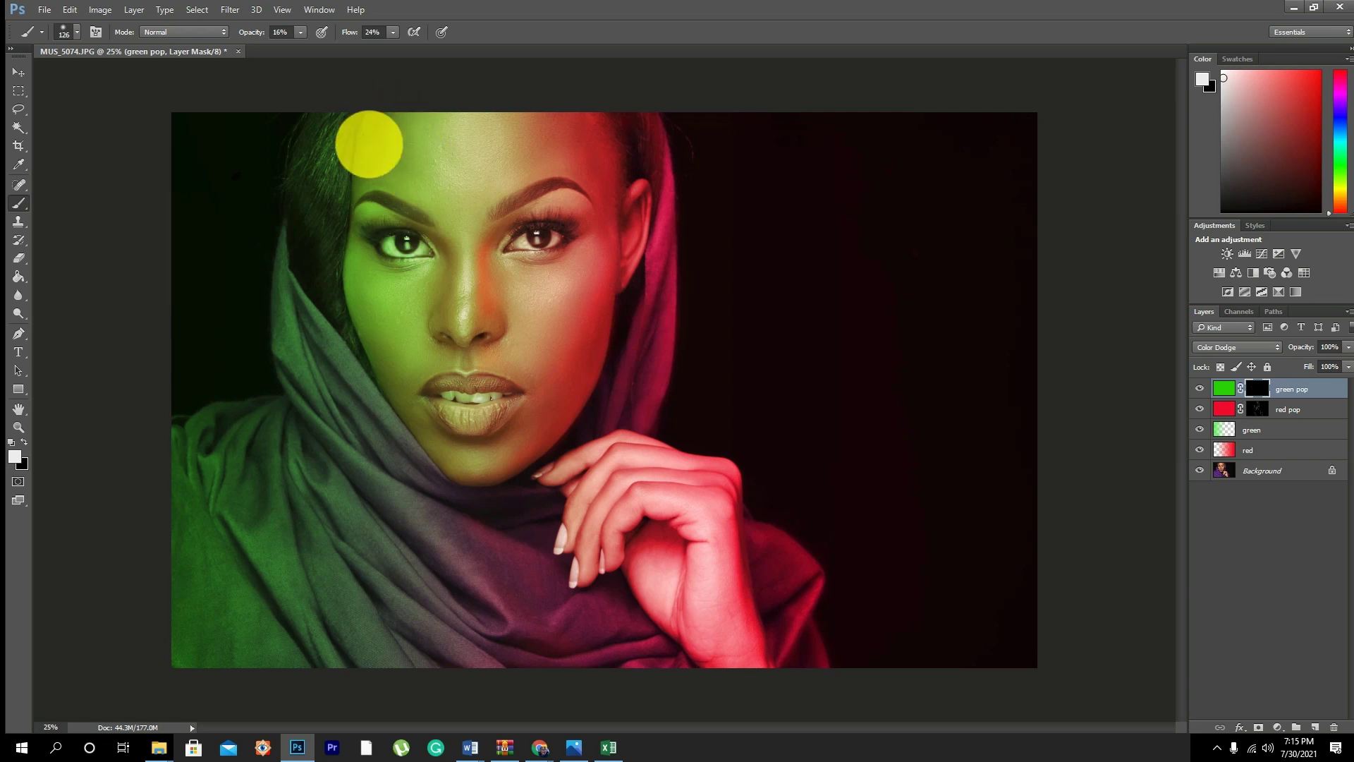
mouse_move(315, 136)
left_mouse_down()
mouse_move(306, 245)
mouse_move(310, 185)
mouse_move(304, 232)
left_mouse_up()
left_click(300, 238)
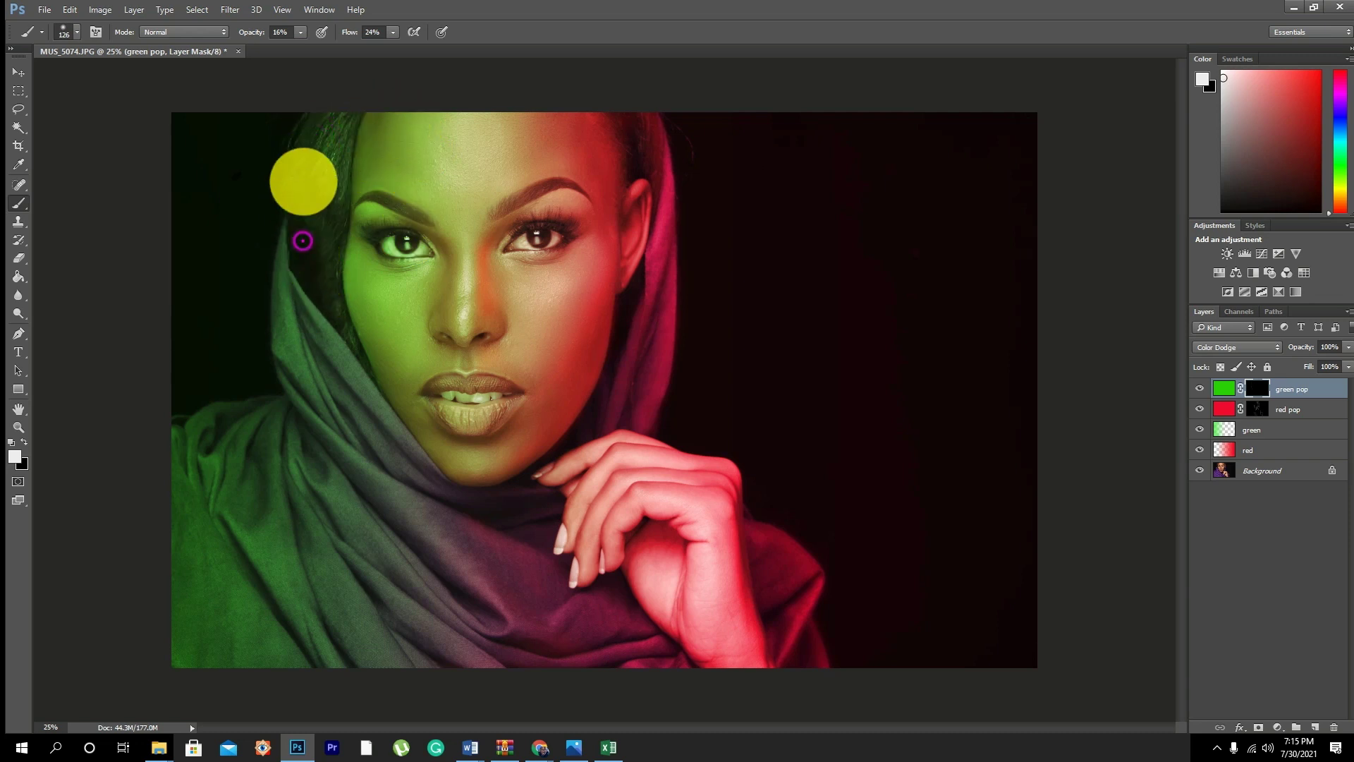
left_click(297, 181)
left_click(293, 228)
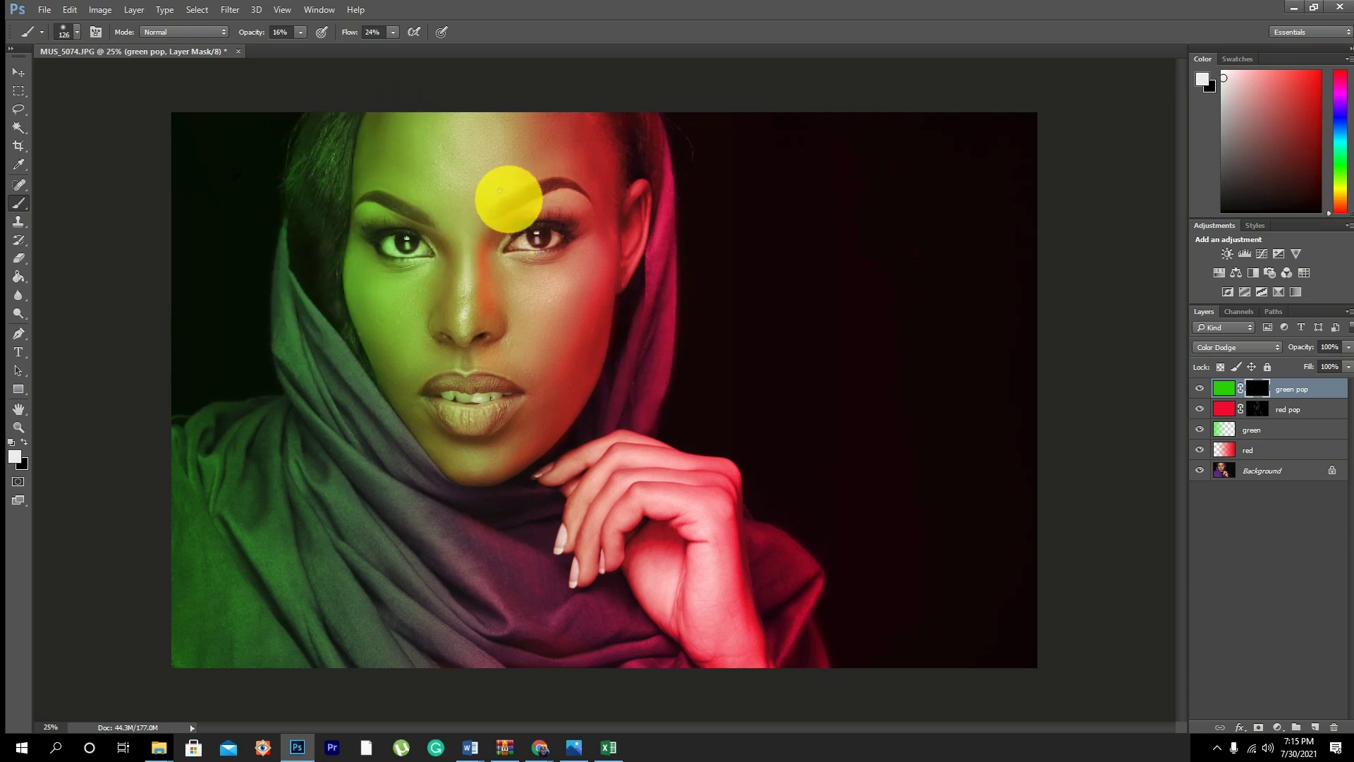
left_click(536, 101)
left_click(321, 131)
left_click_drag(296, 179, 336, 97)
mouse_move(303, 142)
left_mouse_down()
mouse_move(342, 137)
mouse_move(301, 187)
mouse_move(294, 285)
left_mouse_up()
Step: Reveal green along the left scarf edge, hairline, nose, lips, cheek and chin
left_click_drag(285, 230, 287, 356)
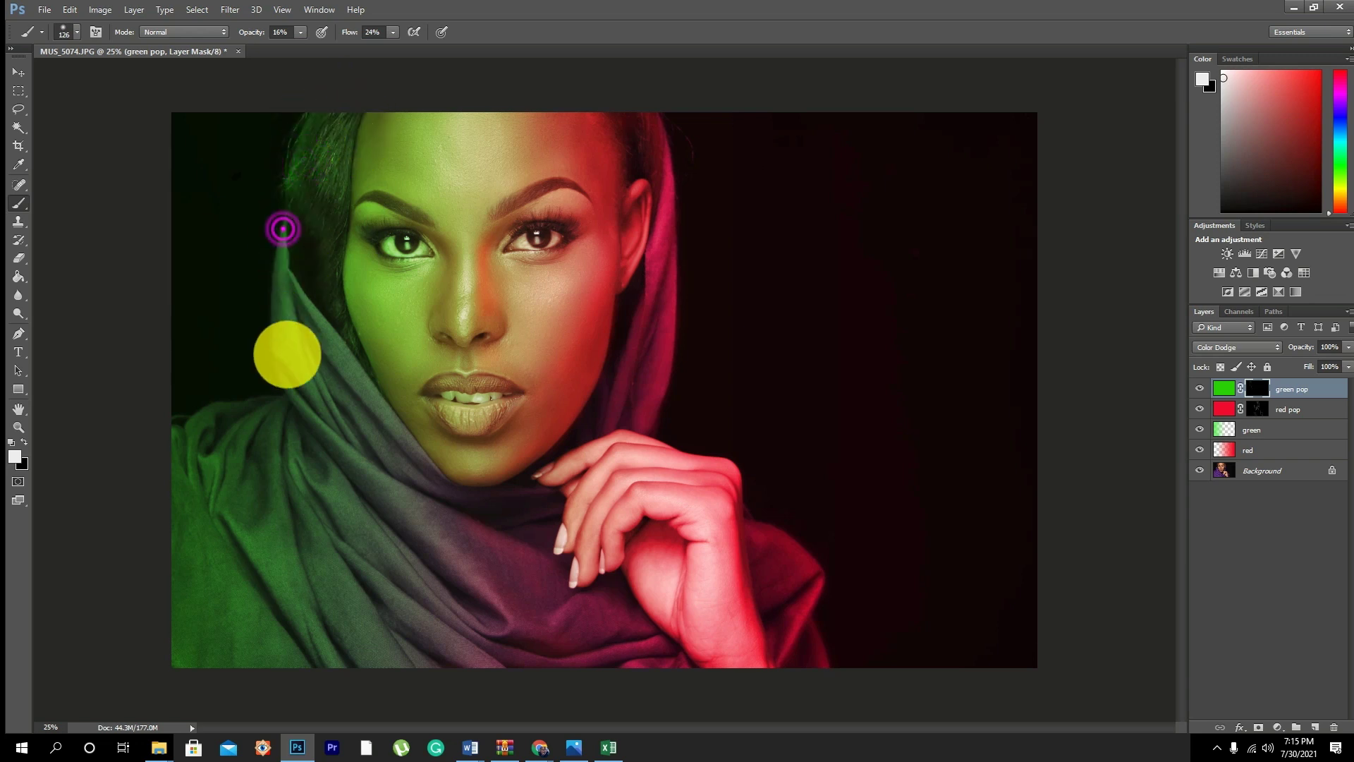
left_click_drag(294, 274, 288, 393)
left_click_drag(291, 344, 310, 417)
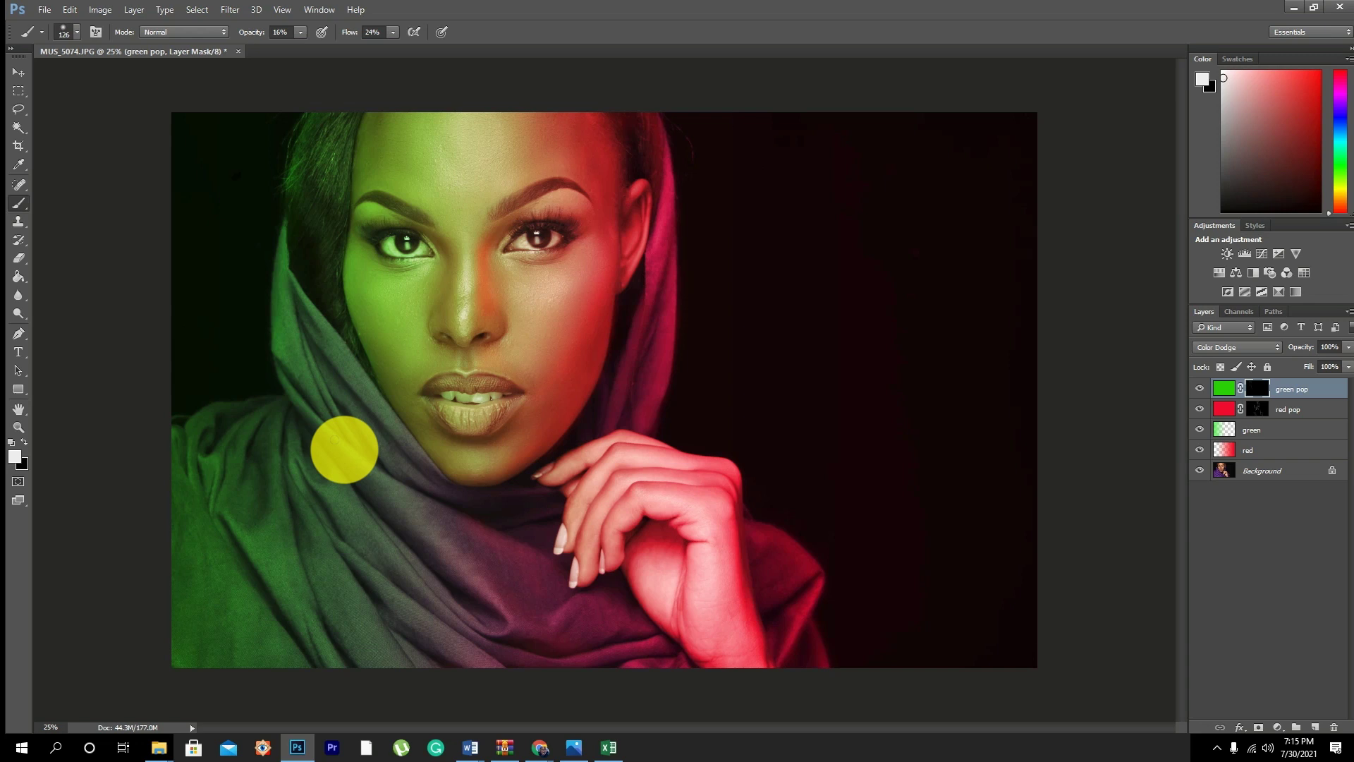
left_click(234, 402)
left_click(212, 417)
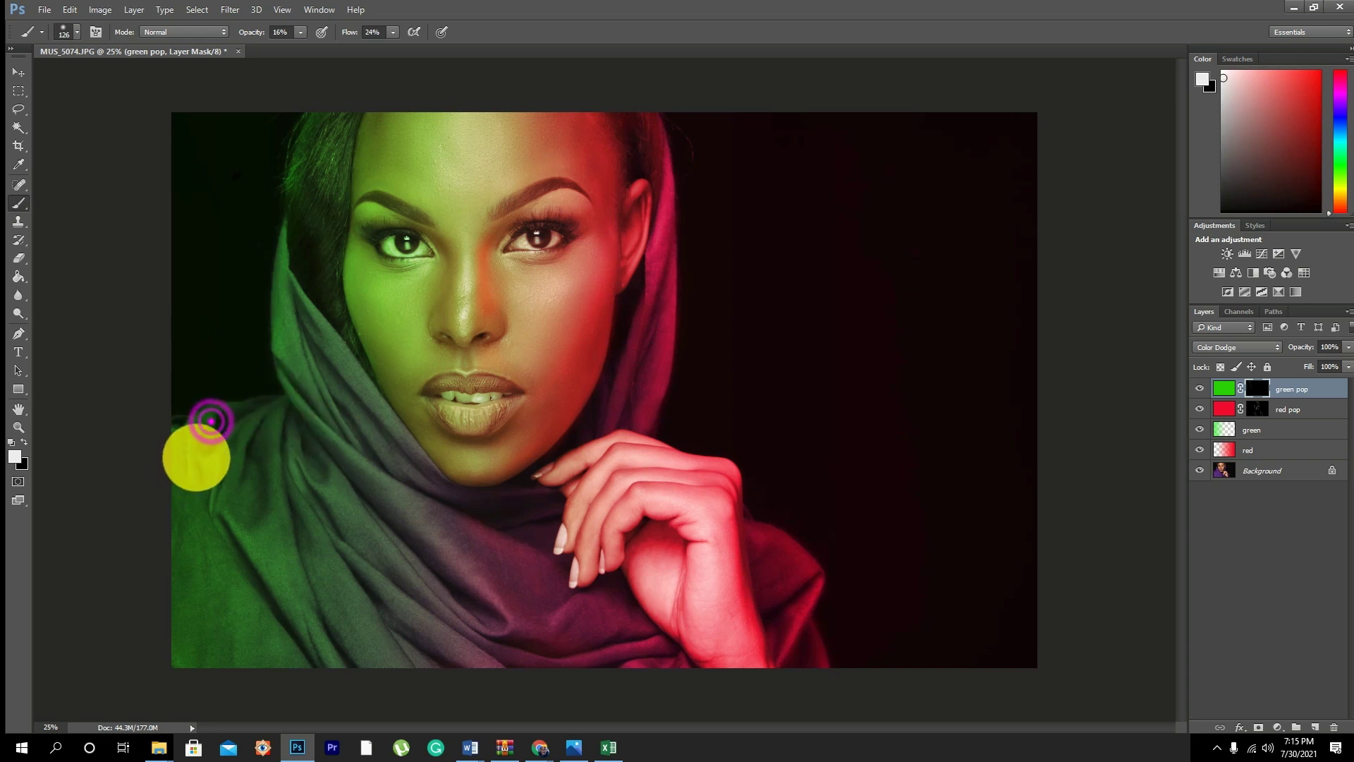
left_click(212, 405)
left_click(184, 441)
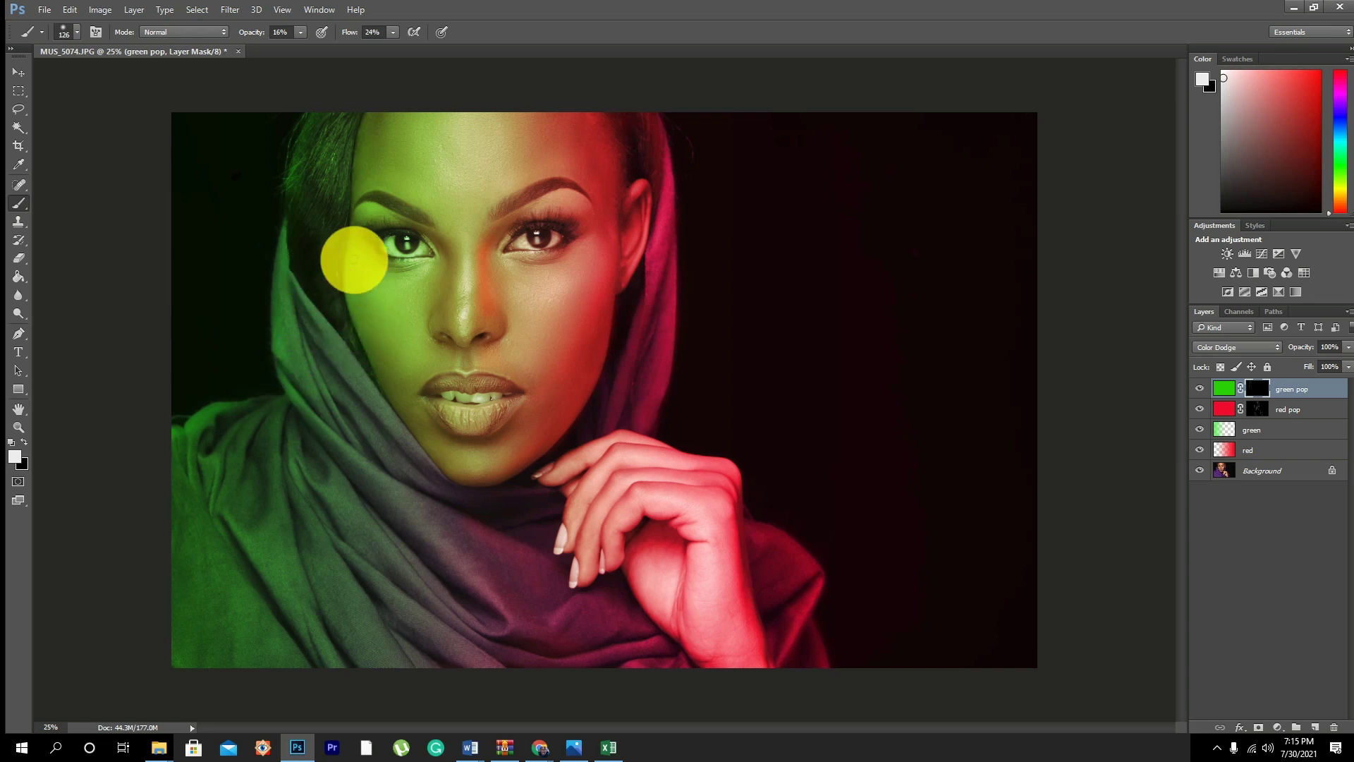
left_click(360, 244)
left_click(369, 146)
left_click(362, 175)
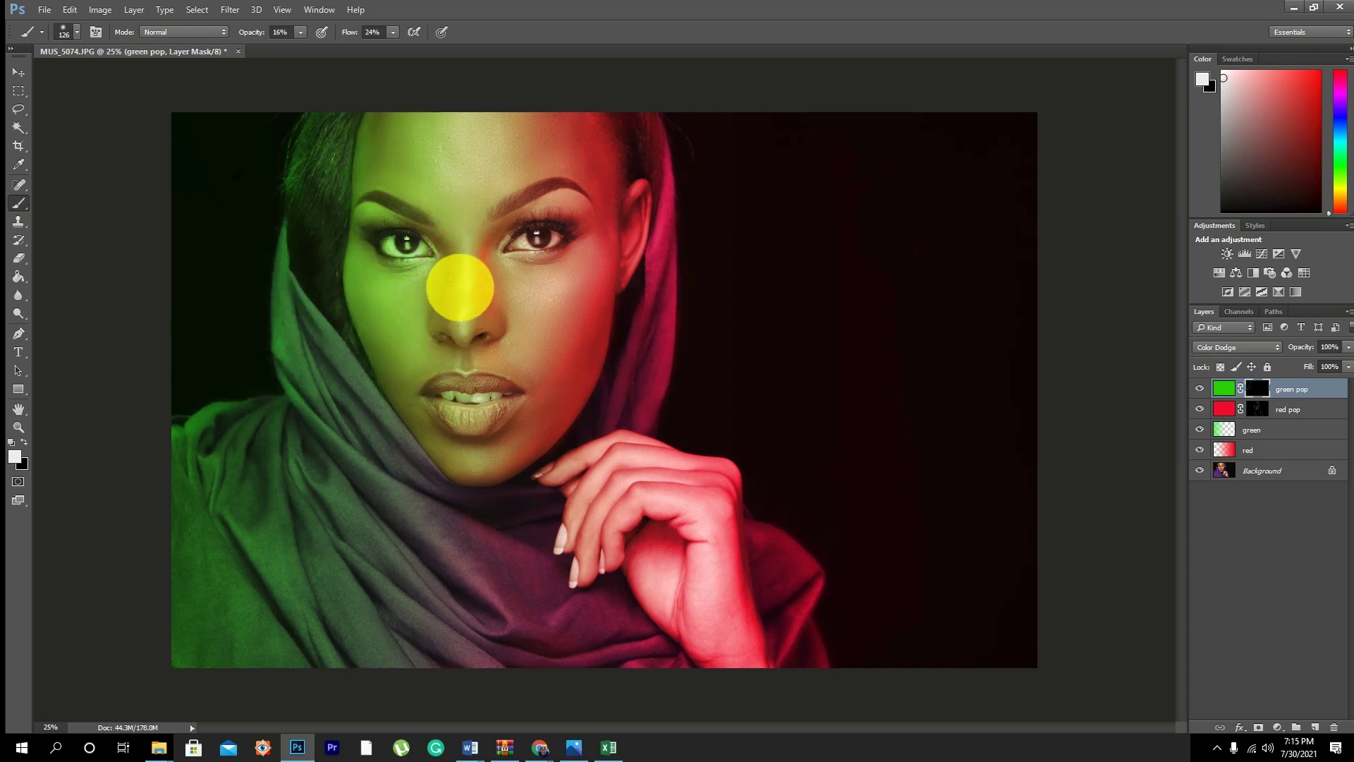
left_click(473, 299)
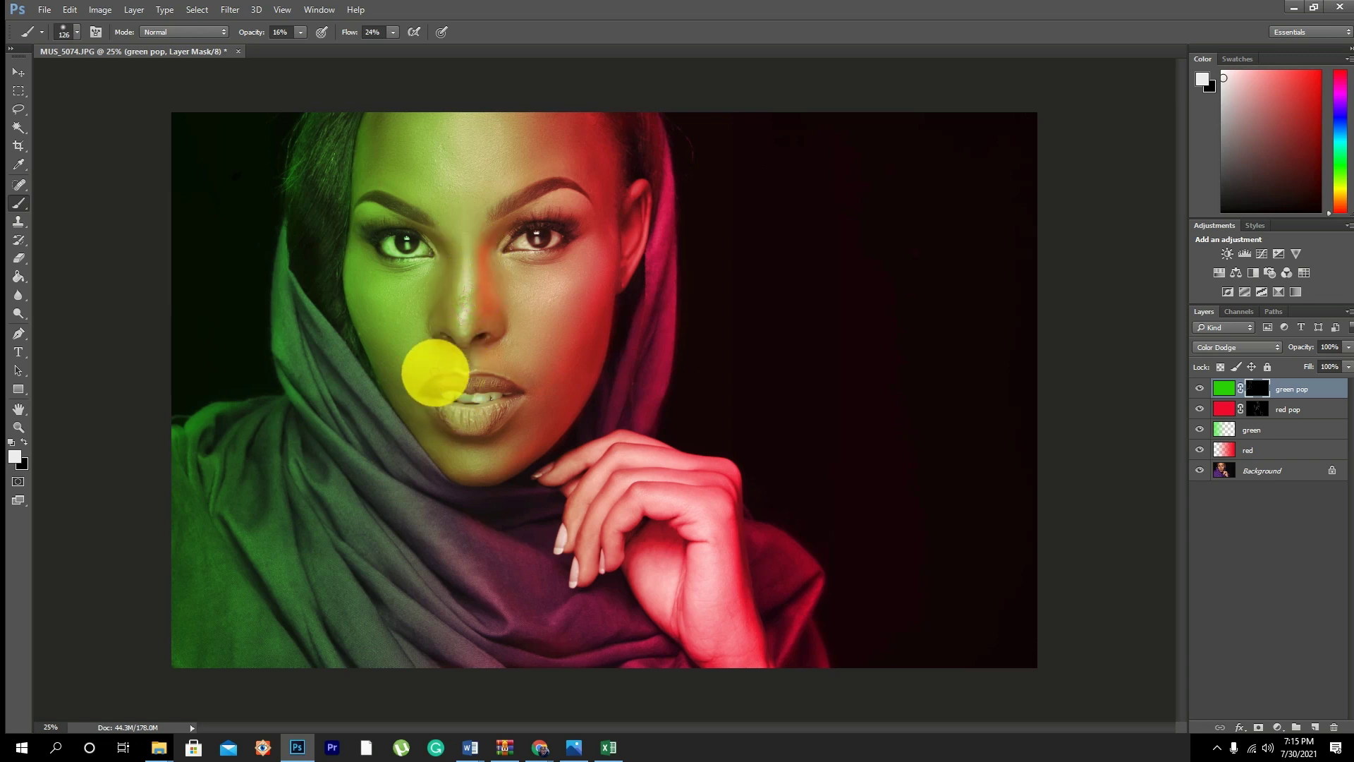
left_click(436, 366)
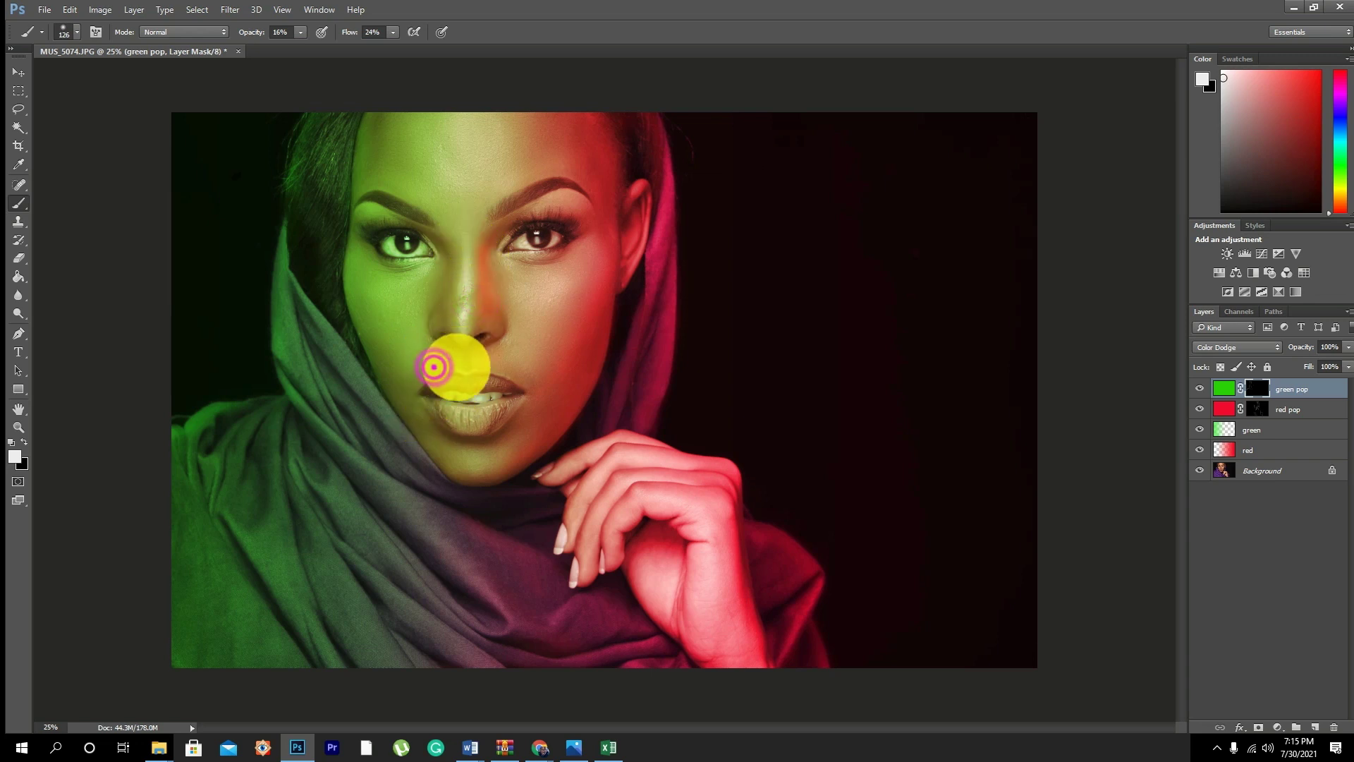
left_click(460, 309)
left_click(382, 366)
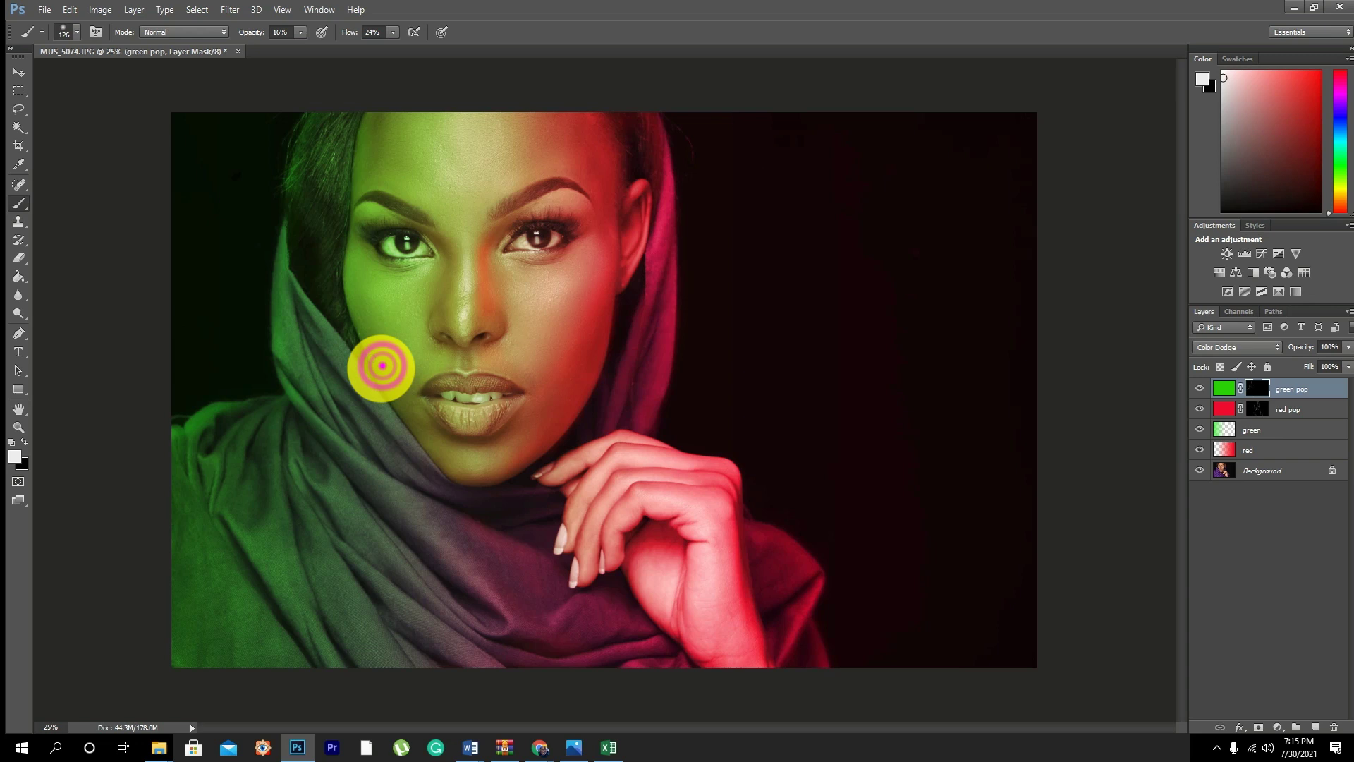
left_click(402, 414)
left_click(408, 422)
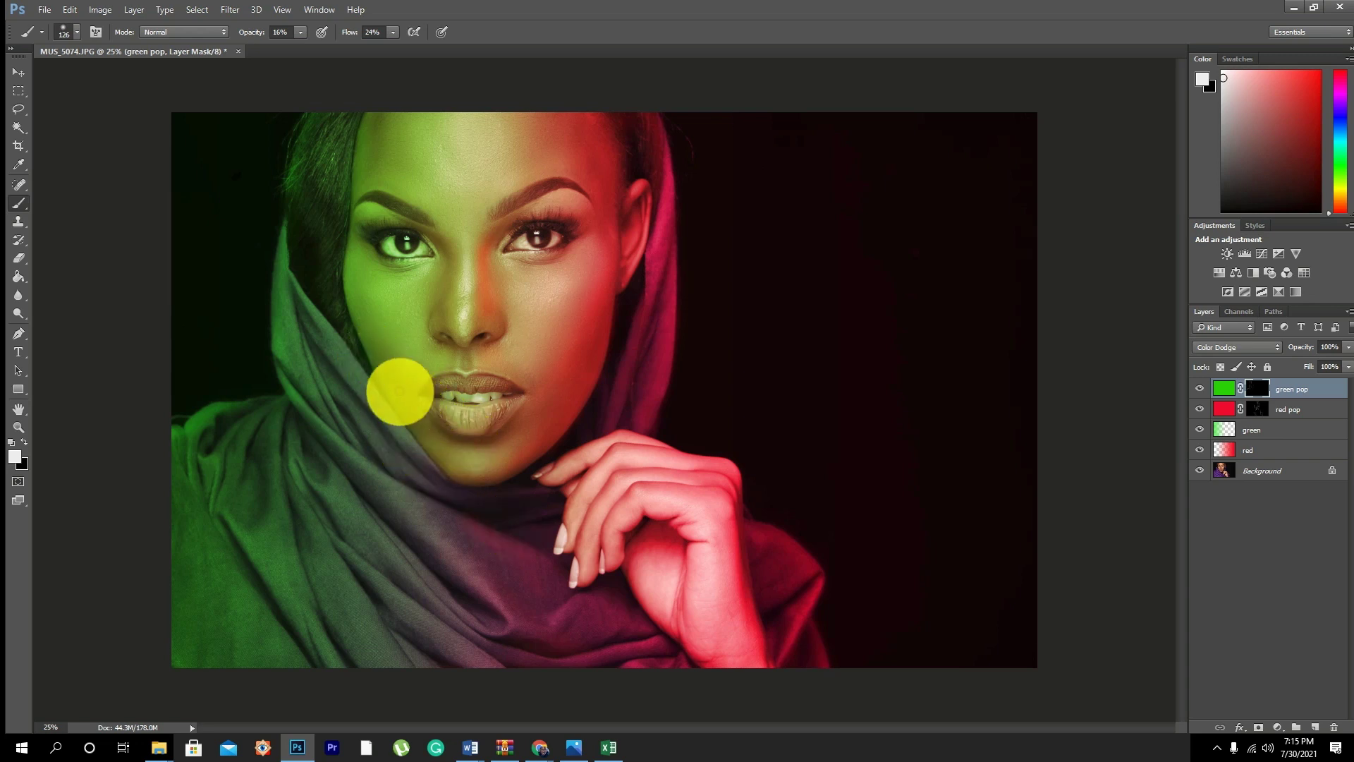
left_click(378, 337)
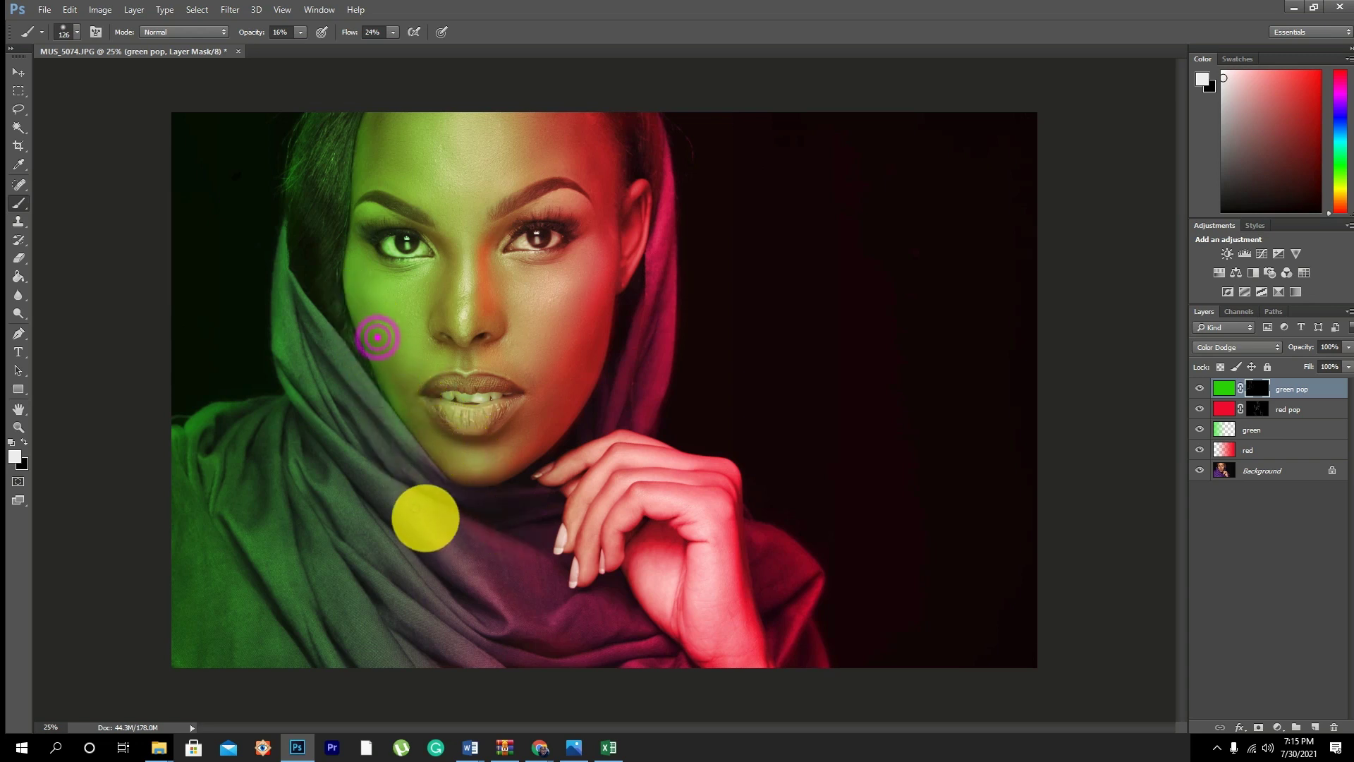
Step: Enlarge the brush to 250 px and paint green glow over the left scarf folds and shoulder
right_click(422, 426)
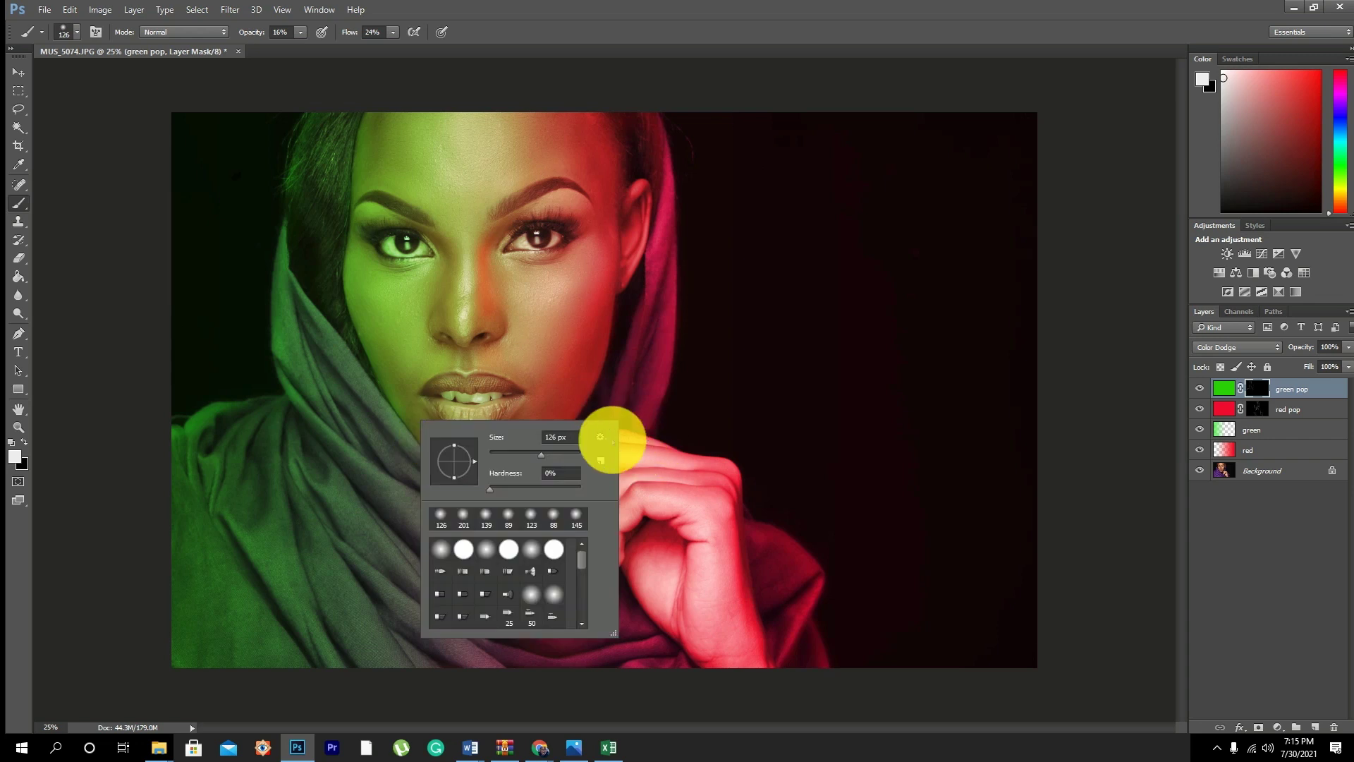
left_click(557, 438)
type("250")
left_click(294, 363)
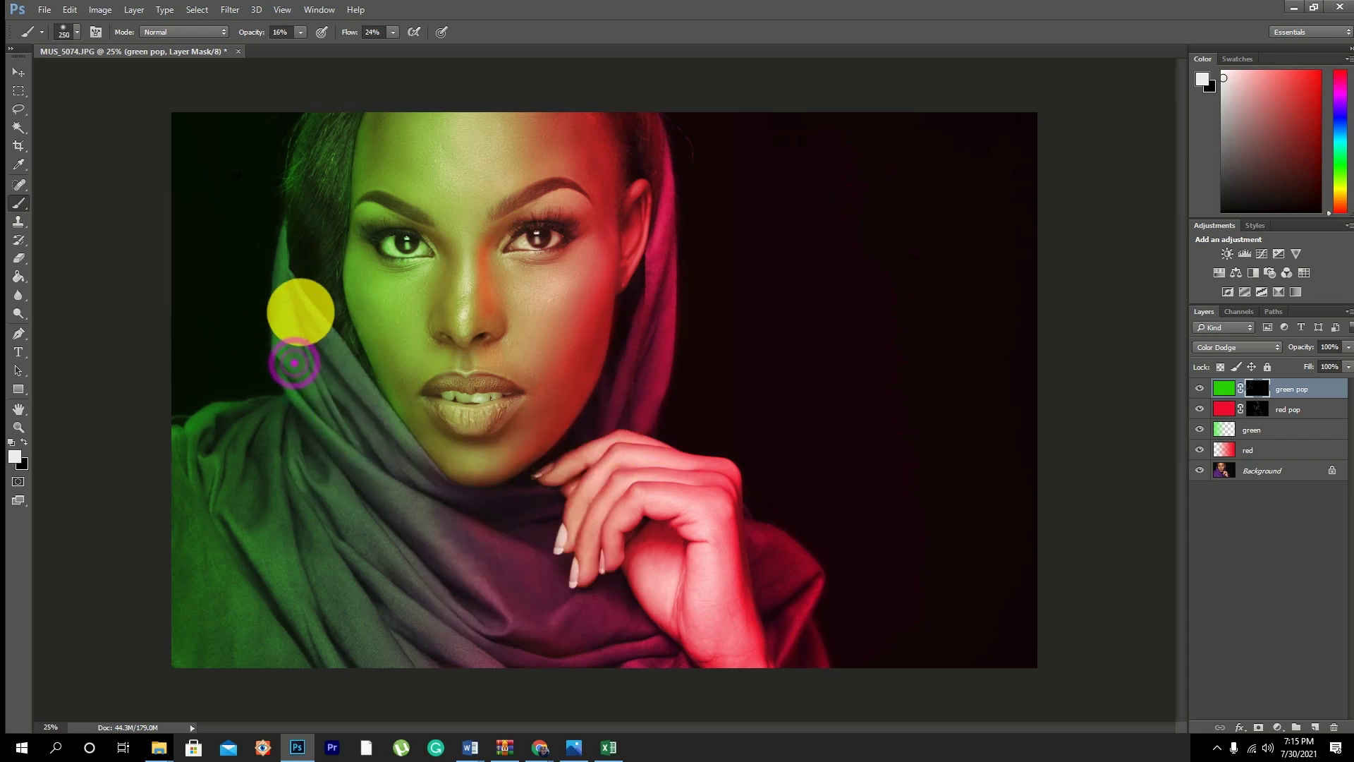
left_click_drag(321, 320, 354, 366)
left_click_drag(294, 277, 332, 320)
mouse_move(296, 432)
left_mouse_down()
mouse_move(372, 502)
mouse_move(275, 530)
mouse_move(278, 447)
mouse_move(257, 479)
left_mouse_up()
left_click_drag(209, 403, 235, 516)
mouse_move(209, 463)
left_mouse_down()
mouse_move(166, 445)
mouse_move(197, 493)
left_mouse_up()
left_click_drag(172, 447, 268, 544)
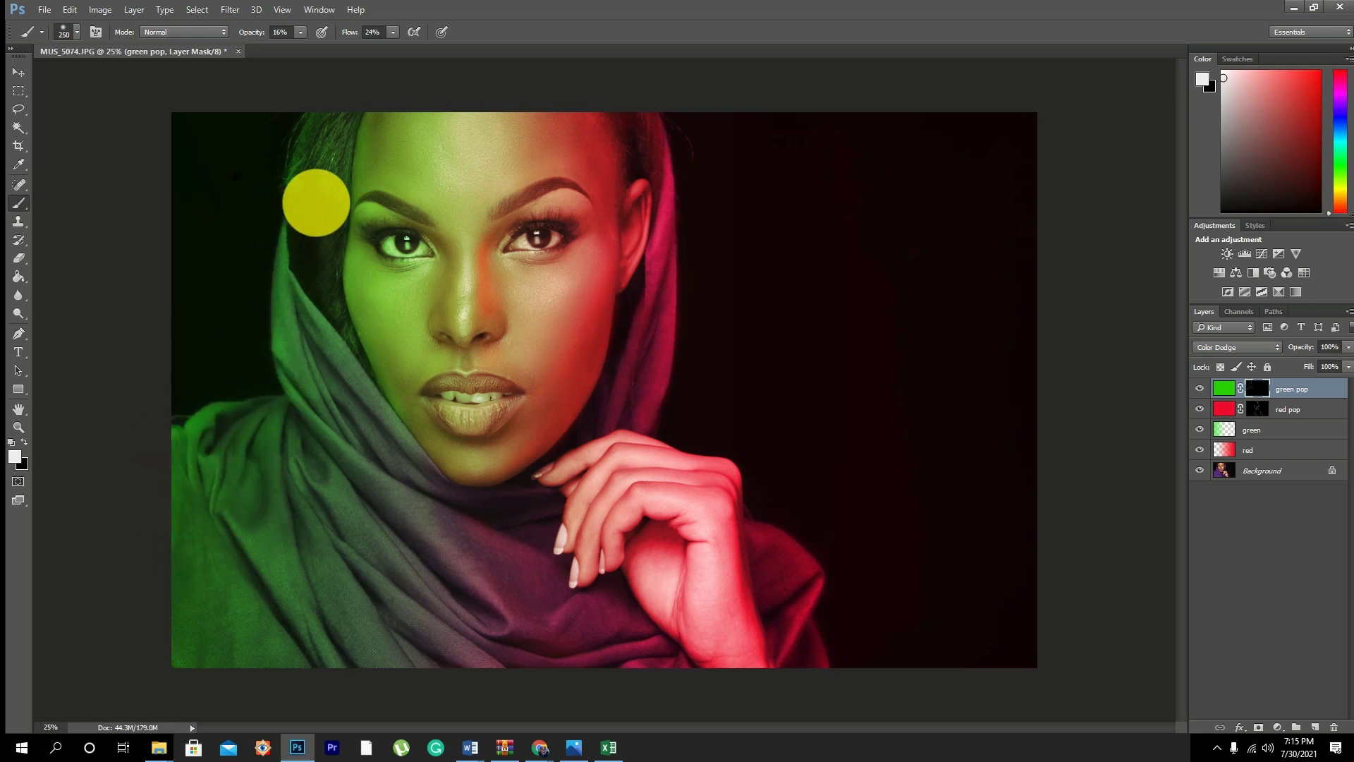
left_click_drag(315, 205, 312, 299)
mouse_move(292, 280)
left_mouse_down()
mouse_move(323, 190)
mouse_move(308, 311)
mouse_move(257, 441)
mouse_move(239, 441)
mouse_move(260, 450)
left_mouse_up()
left_click_drag(266, 429, 296, 430)
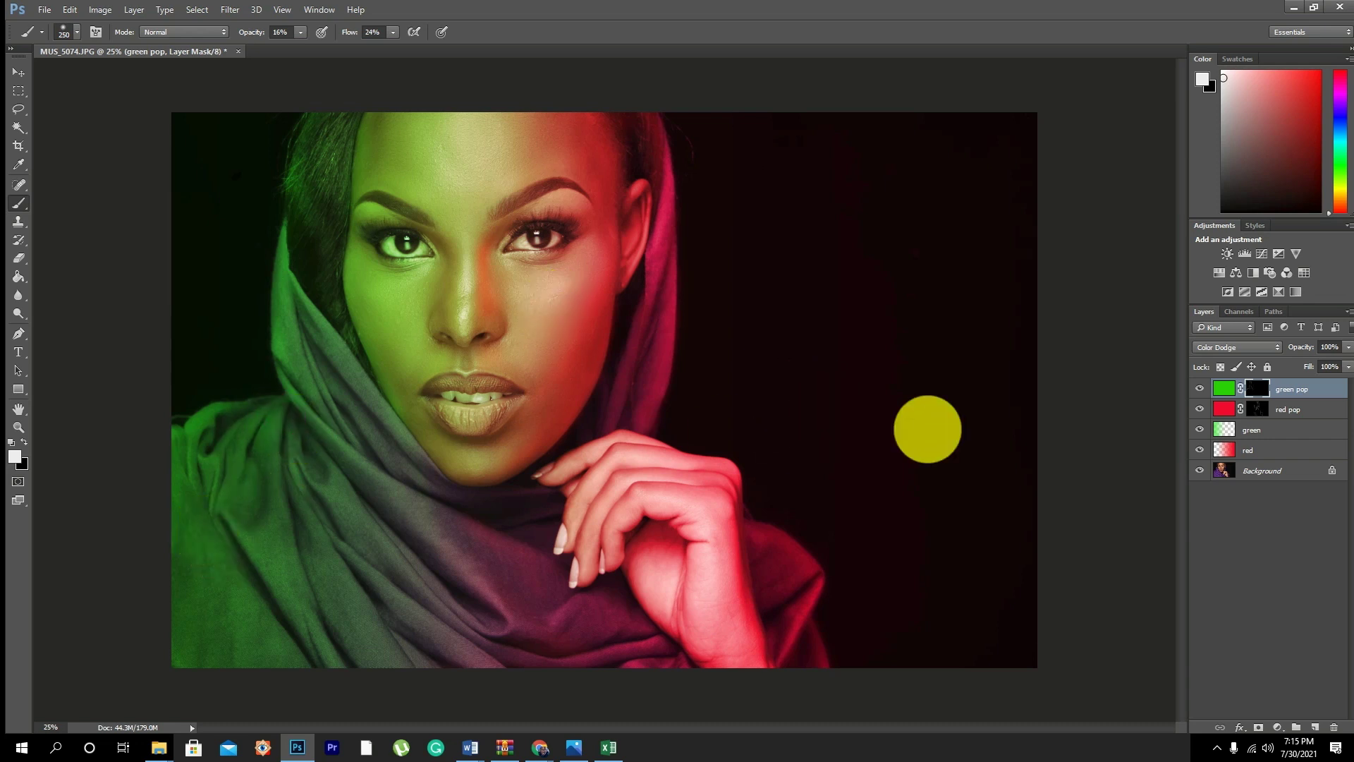
Step: Zoom out to 12.5% and group the green pop and red pop layers into 'pops'
key("ctrl+minus")
key("ctrl+minus")
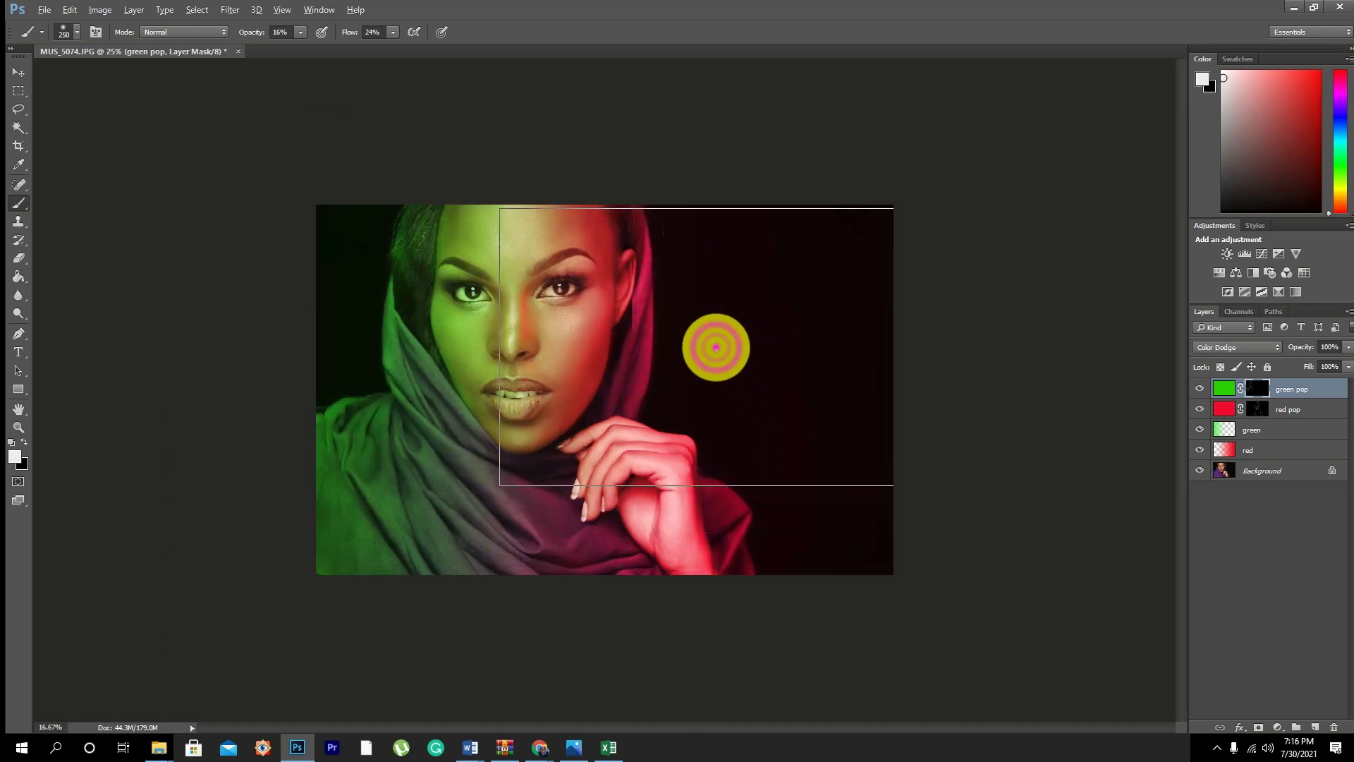
left_click(960, 391)
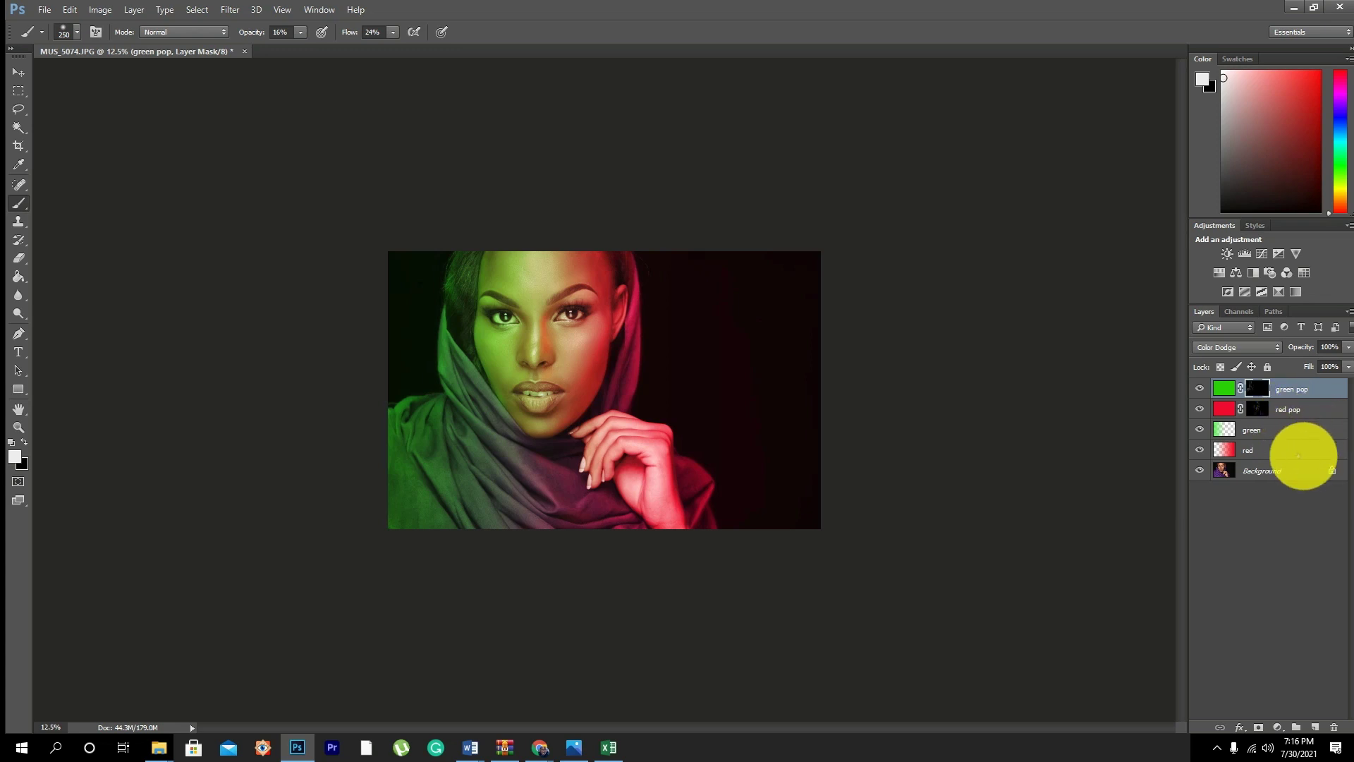
left_click(1301, 387)
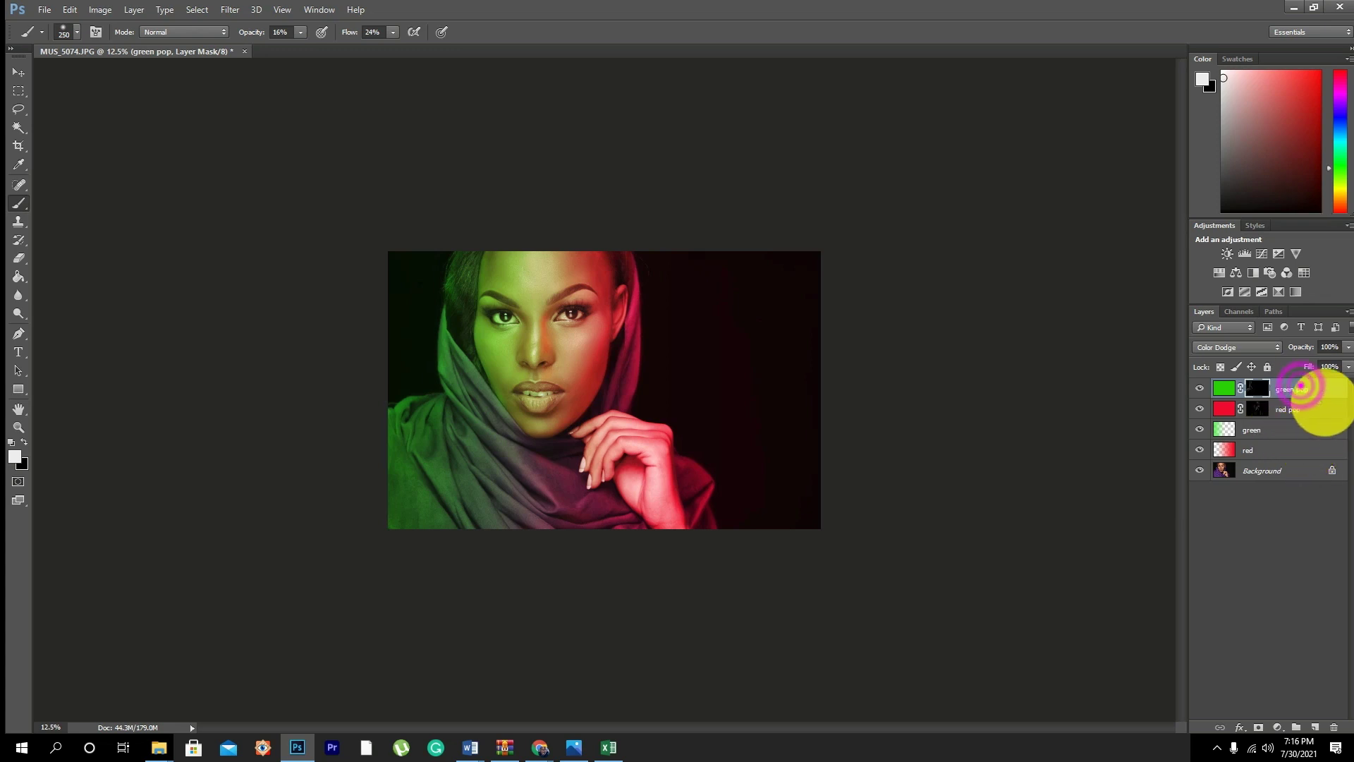
left_click(1323, 407, "shift")
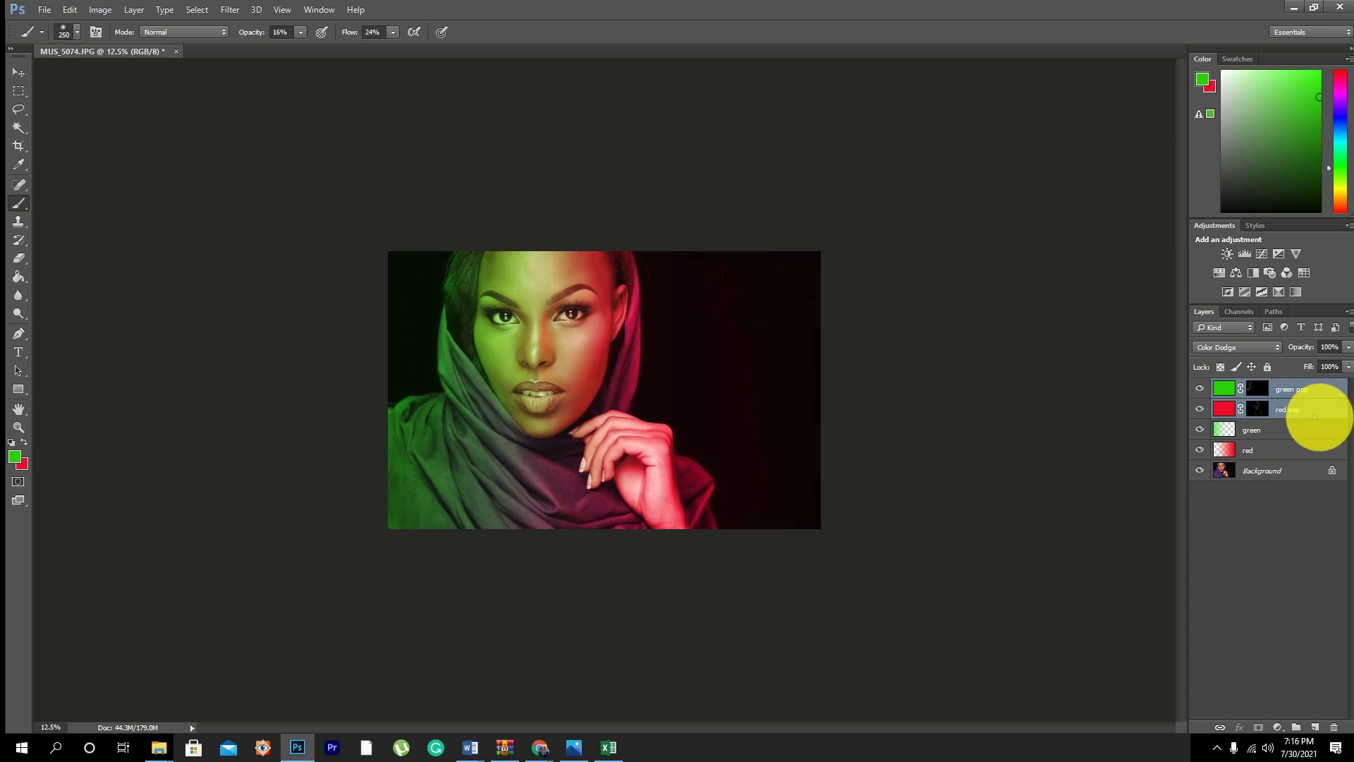
left_click_drag(1314, 414, 1296, 727)
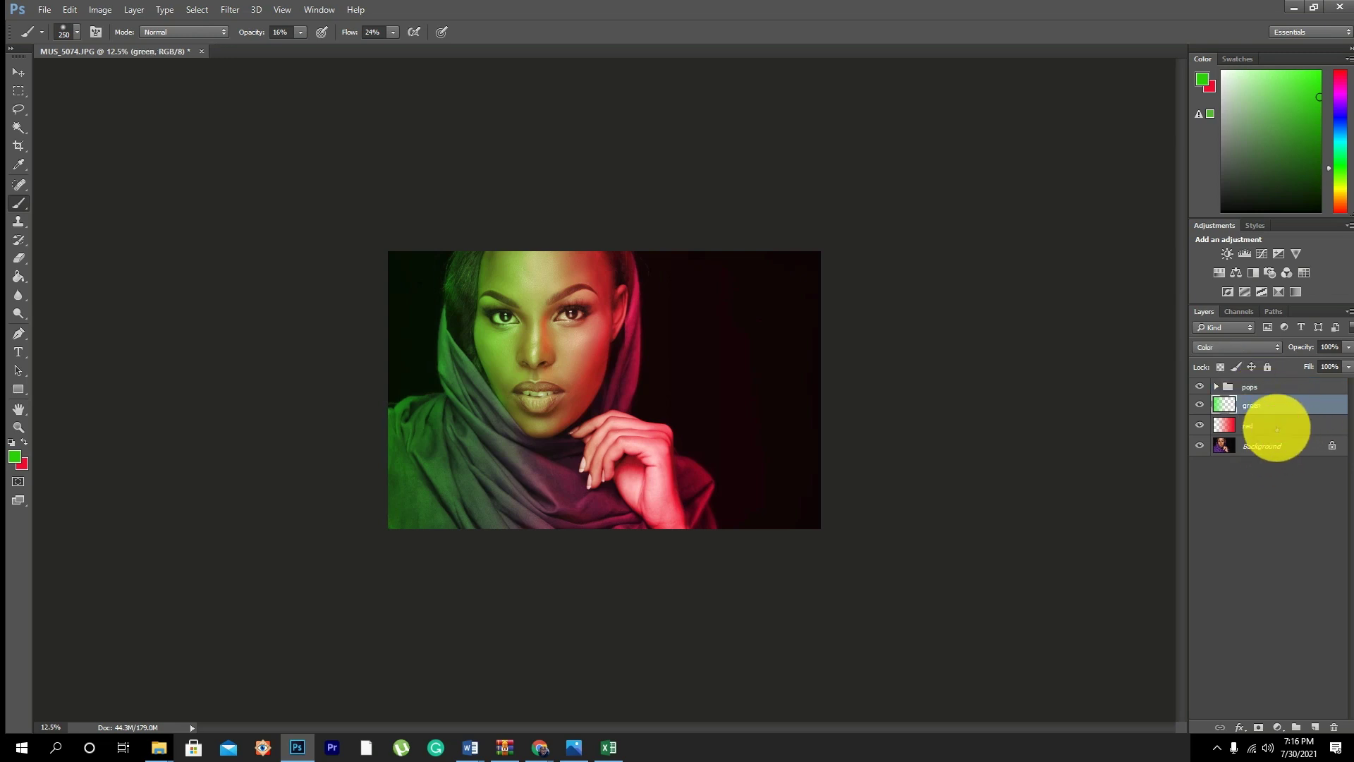
Step: Group the green and red layers as 'rgb lights' and duplicate that group
left_click_drag(1286, 407, 1296, 727)
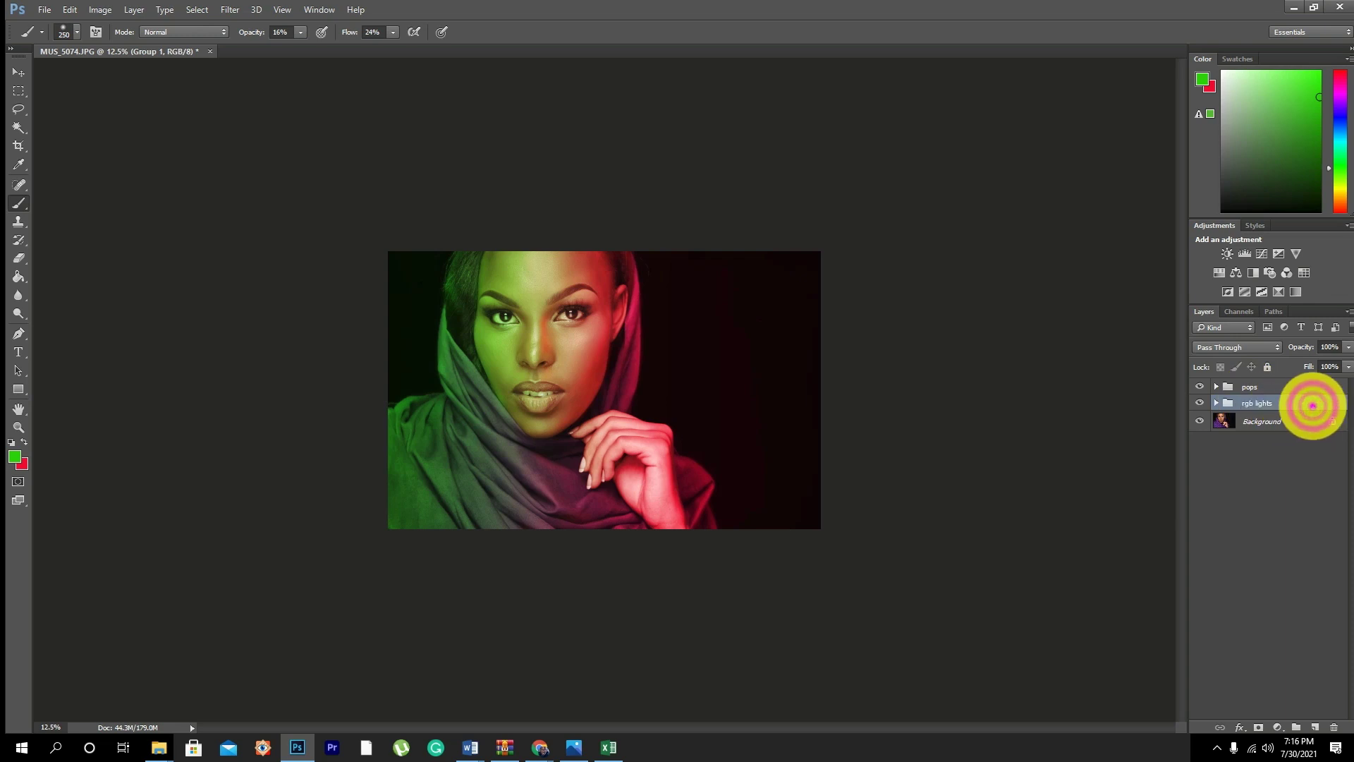
left_click(1313, 406)
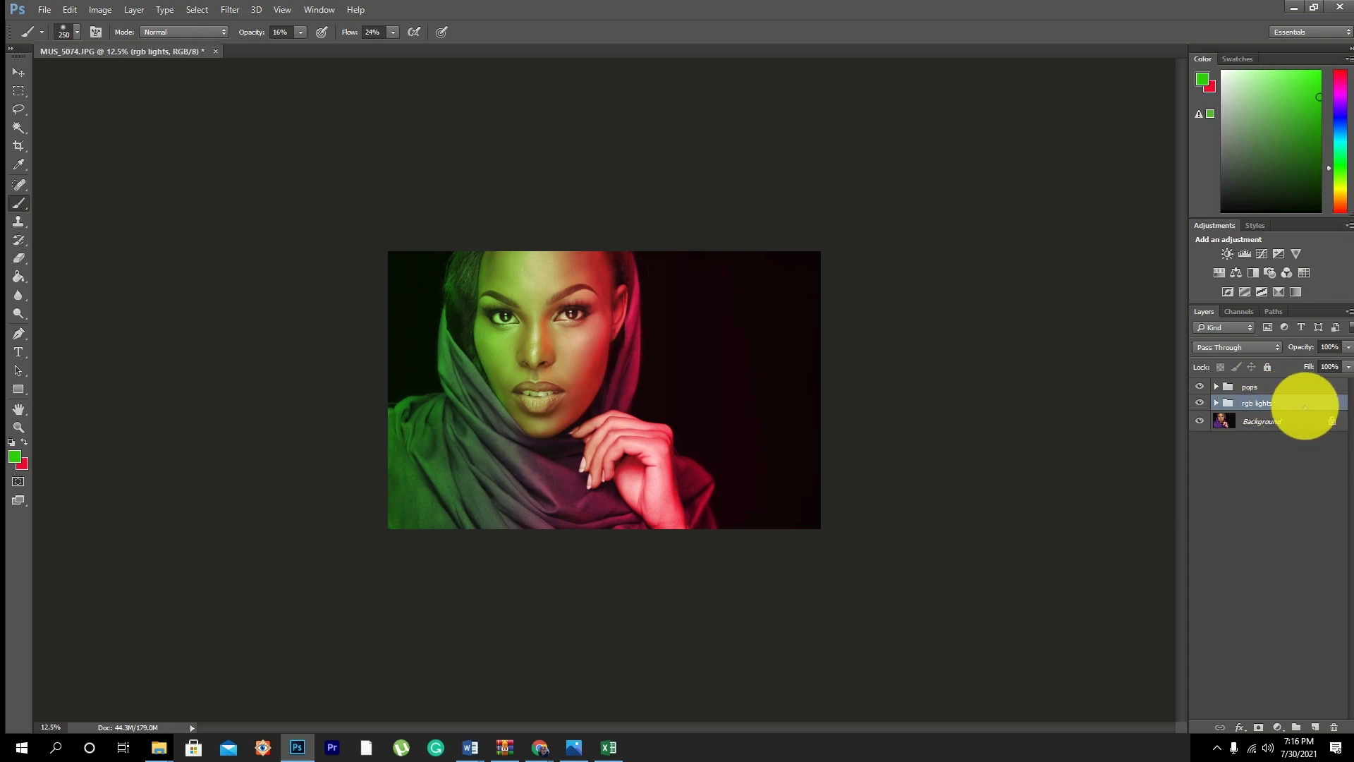
left_click_drag(1305, 406, 1316, 725)
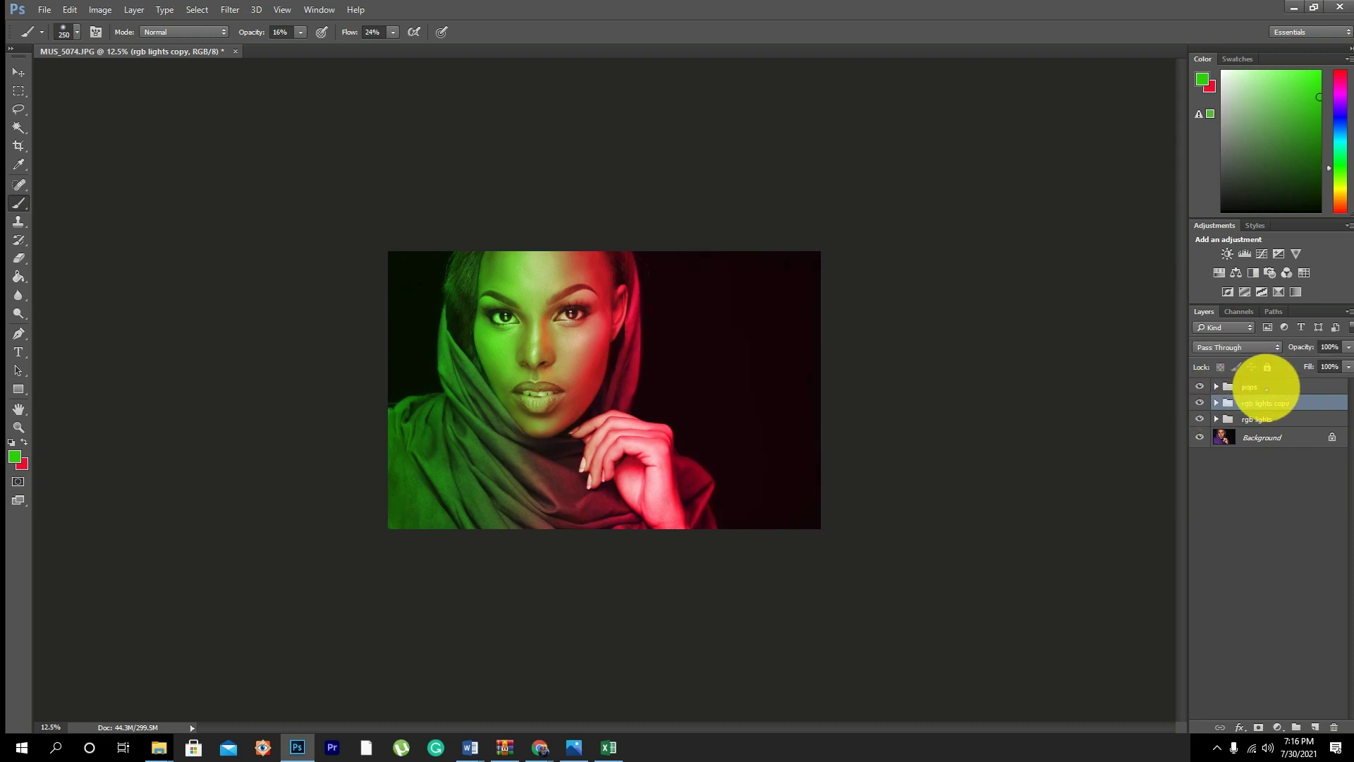
left_click(1266, 388)
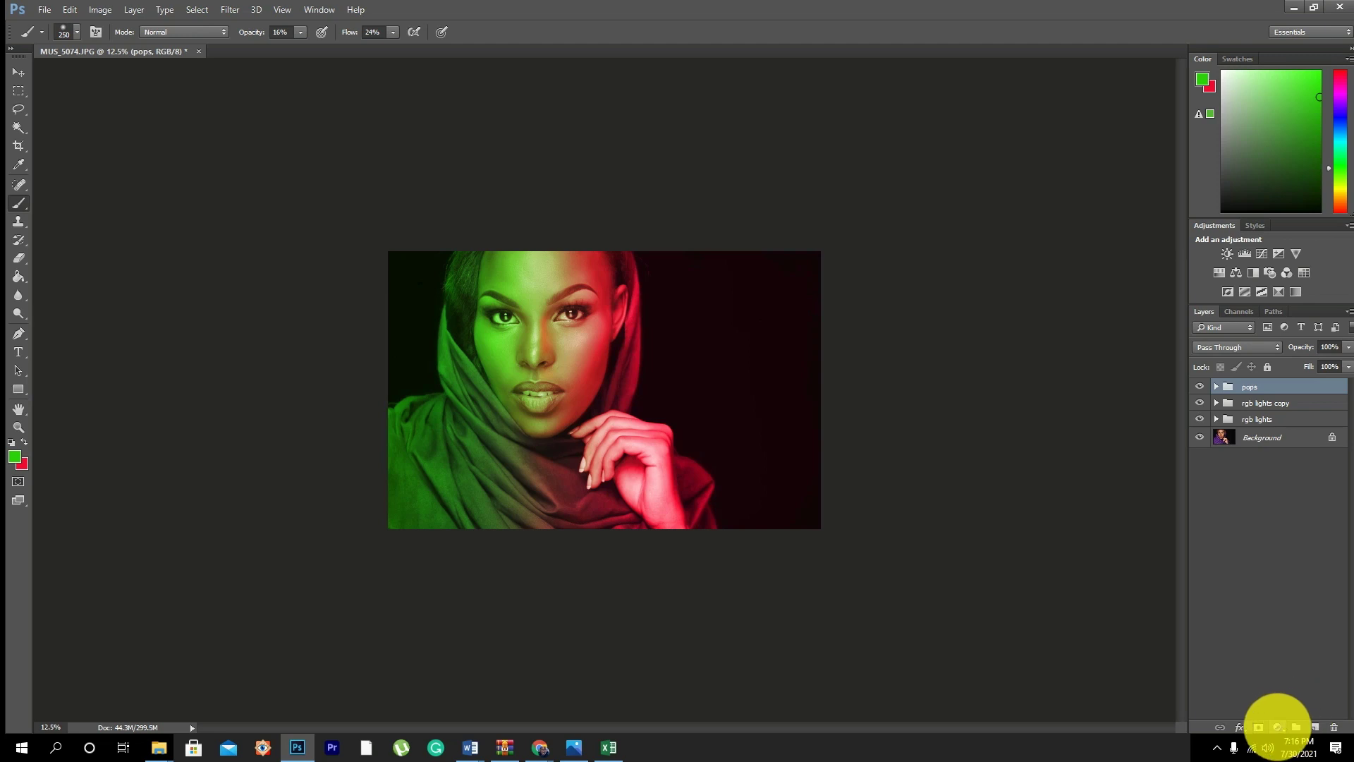
Step: Add a Curves adjustment layer with an S-curve: shadow point pulled down, highlight point lifted
left_click(1277, 727)
left_click(1255, 498)
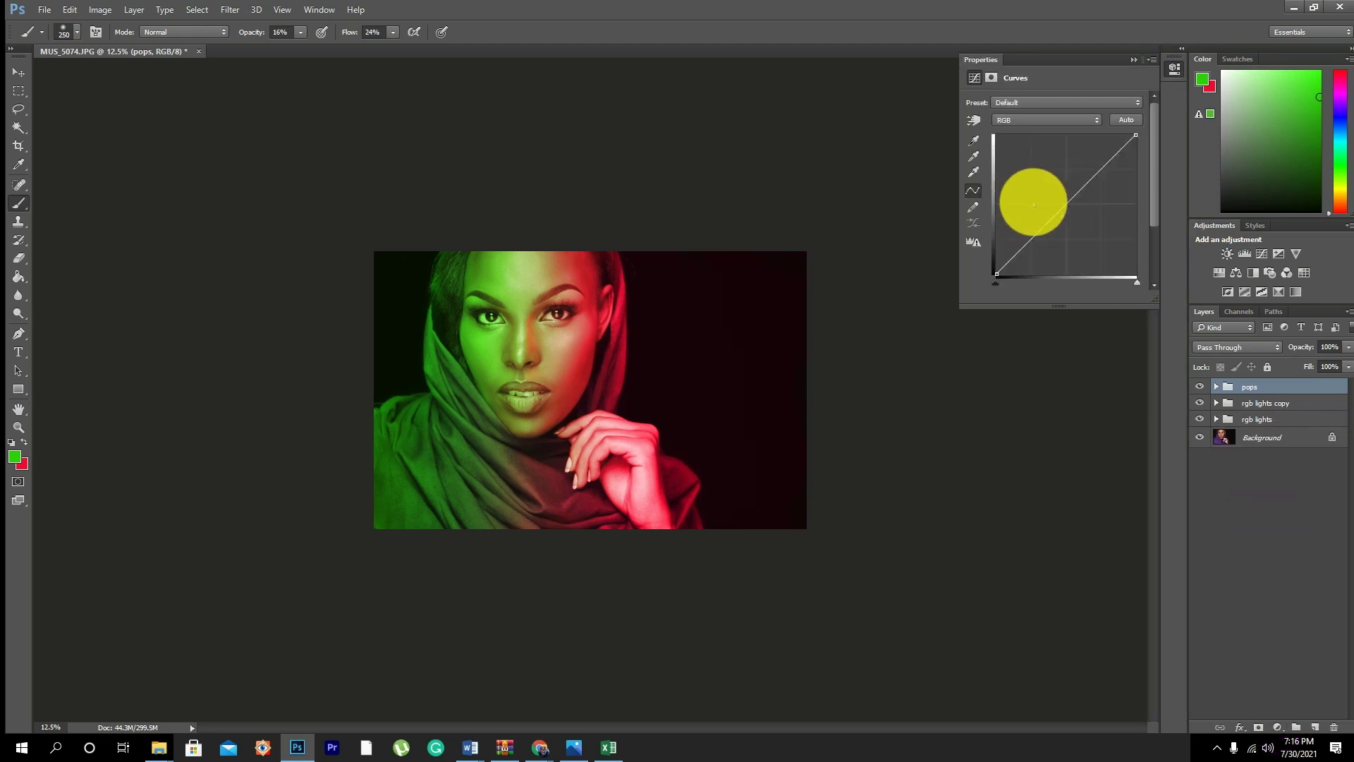
left_click_drag(1032, 238, 1044, 246)
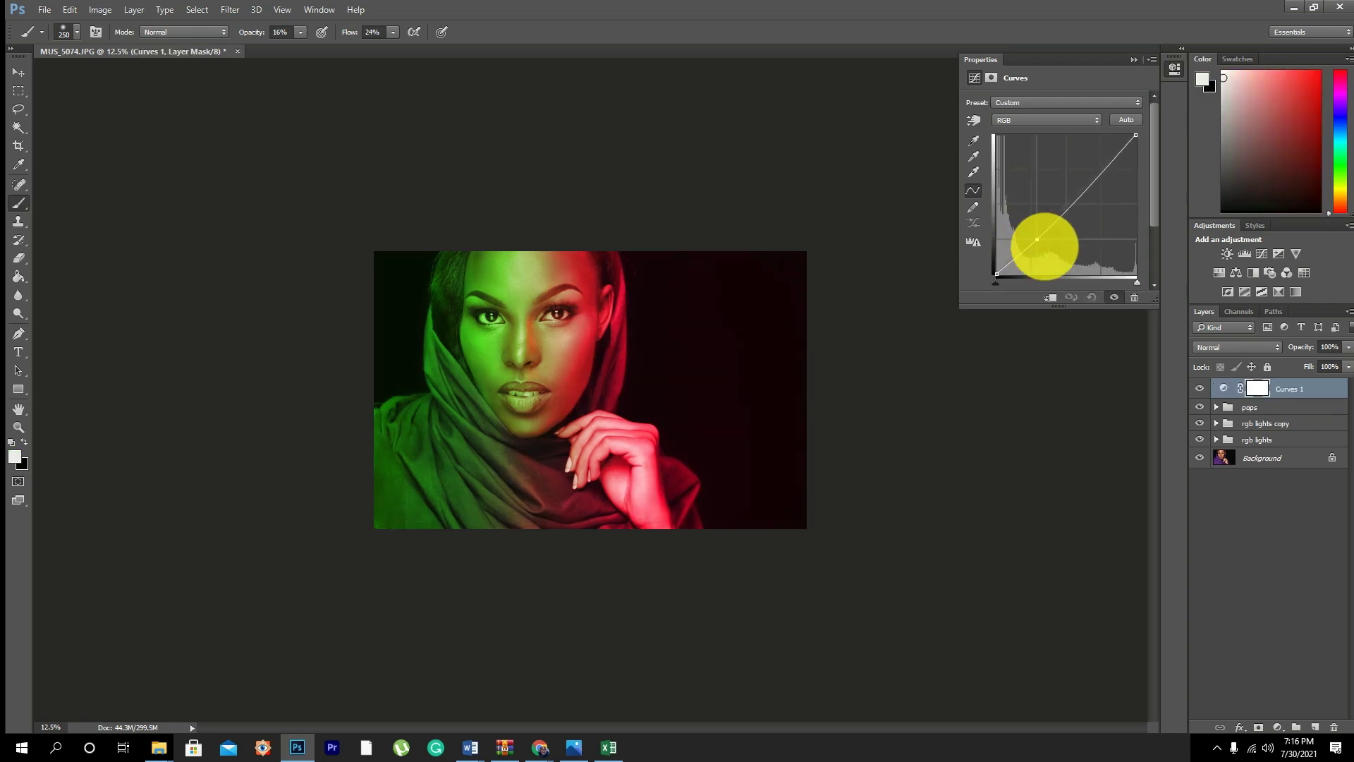
left_click(1103, 170)
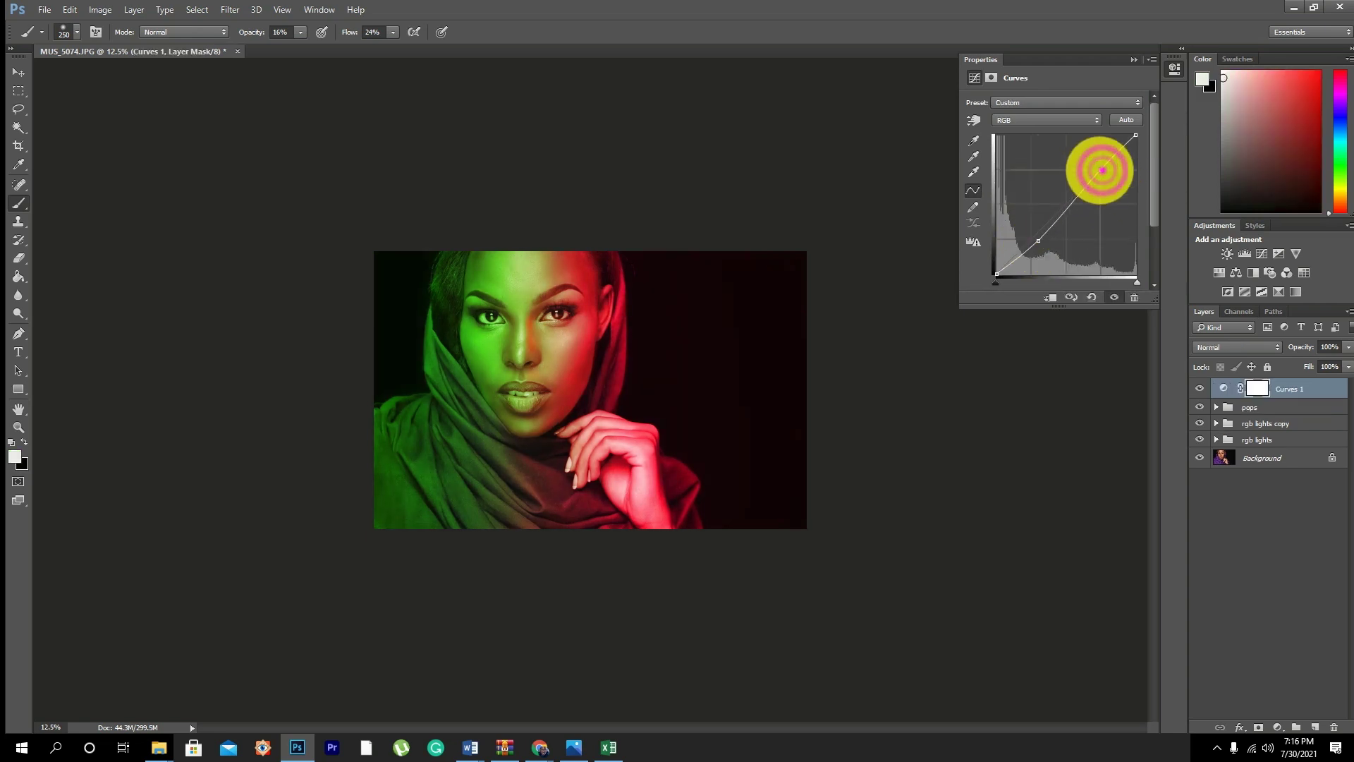
left_click_drag(1105, 175, 1098, 168)
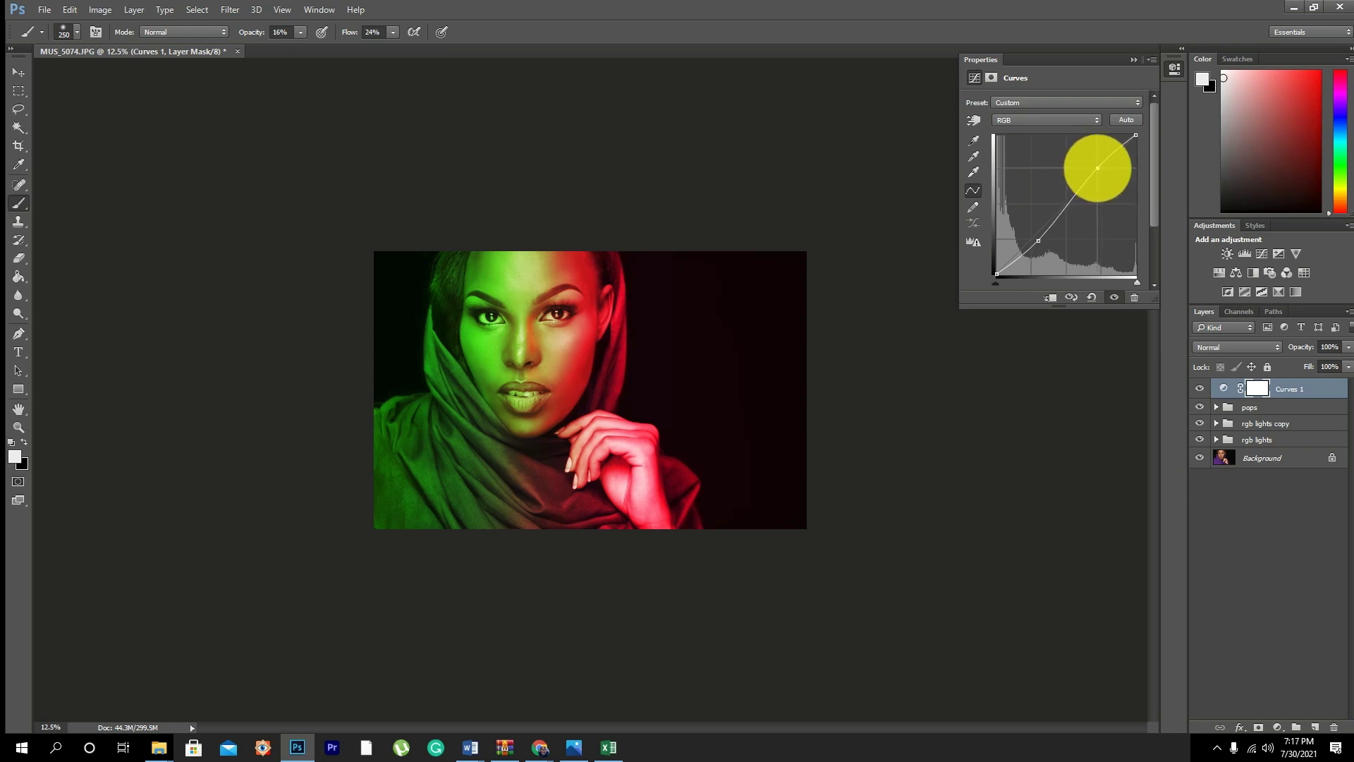
left_click_drag(1047, 246, 1037, 241)
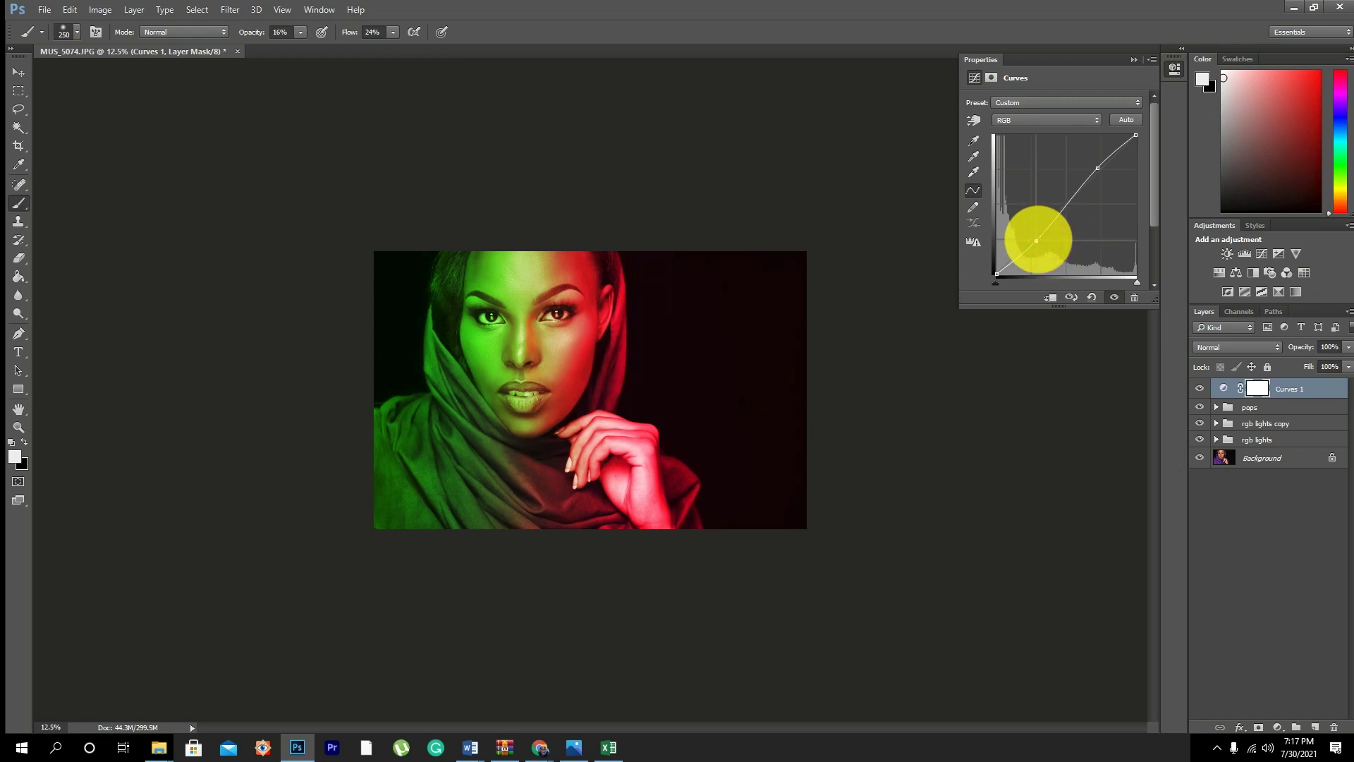
Step: Set the rgb lights copy group's opacity to 43%
left_click(1152, 62)
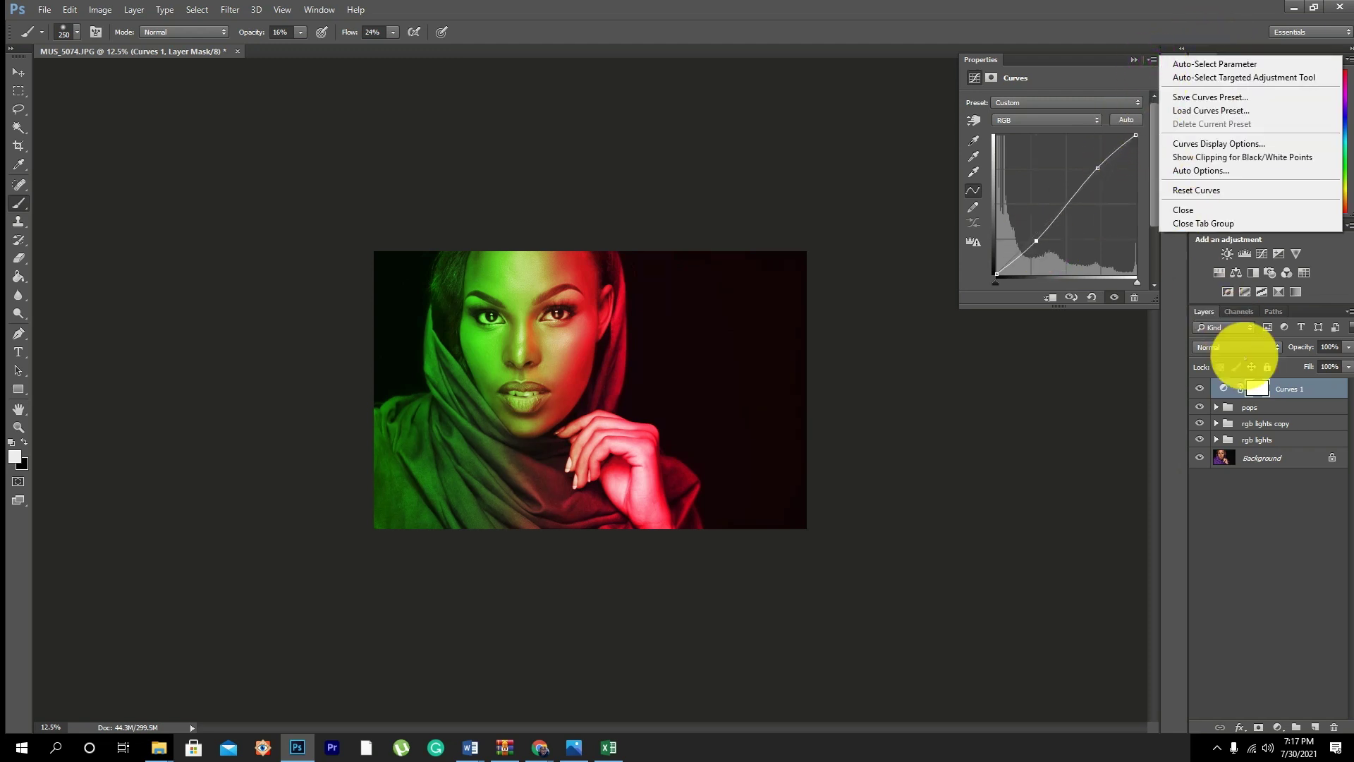
left_click(1300, 399)
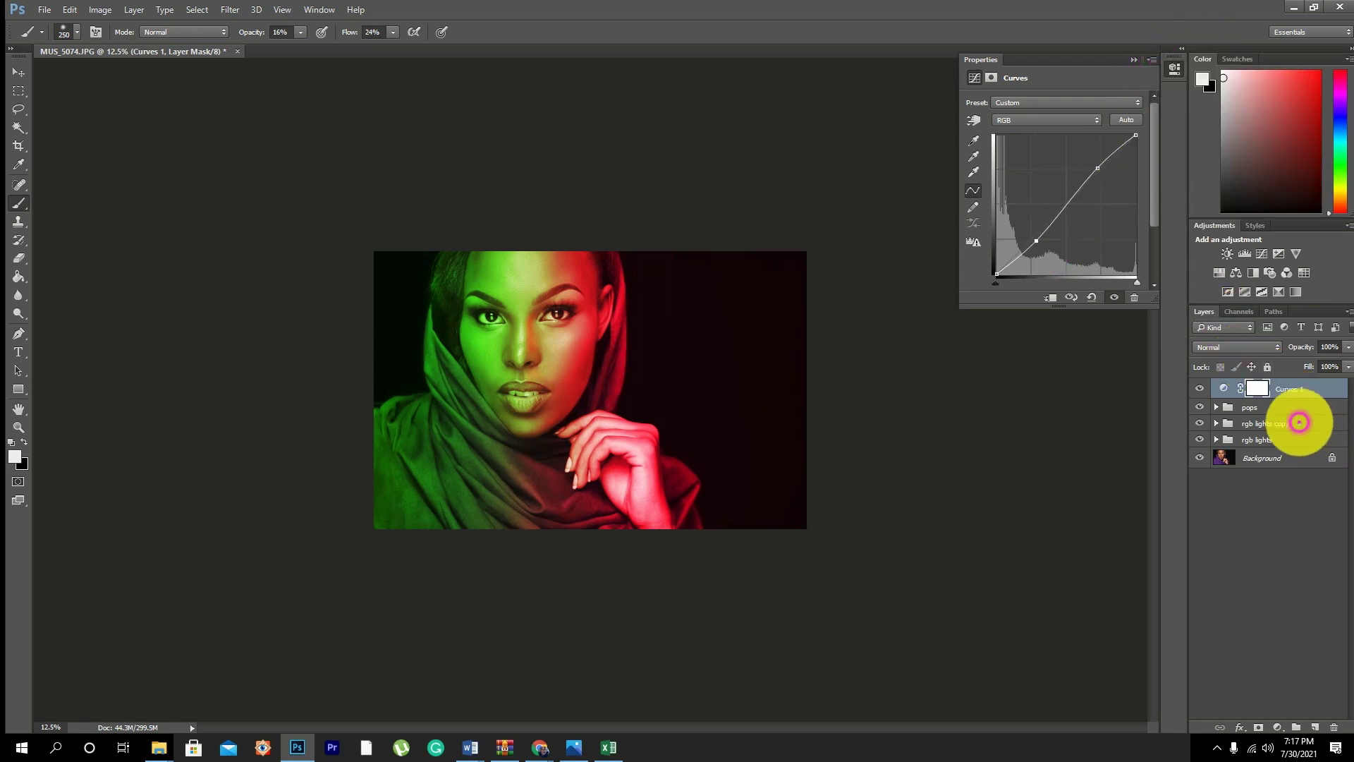
left_click(1300, 423)
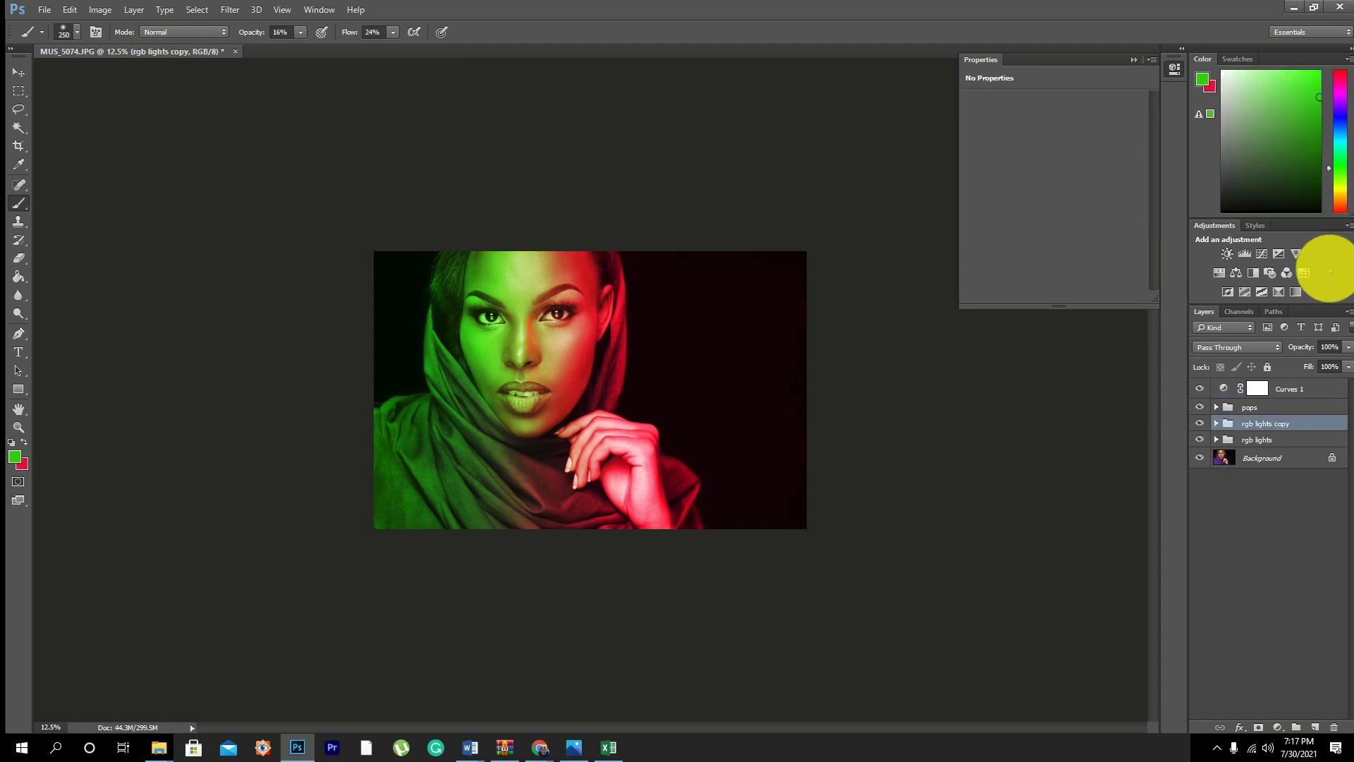
left_click(1347, 347)
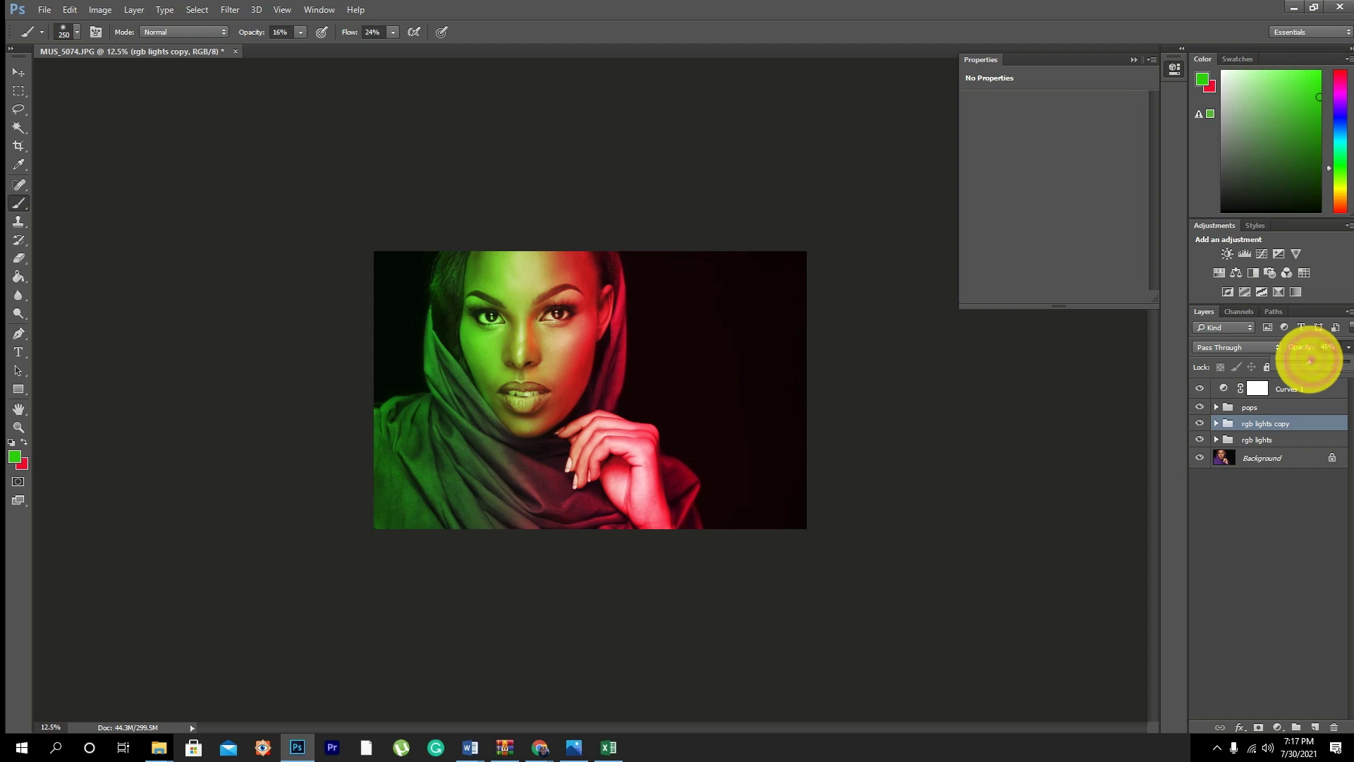
left_click_drag(1310, 360, 1307, 385)
Step: Lower the Curves 1 layer's opacity to about 47%
left_click(1309, 389)
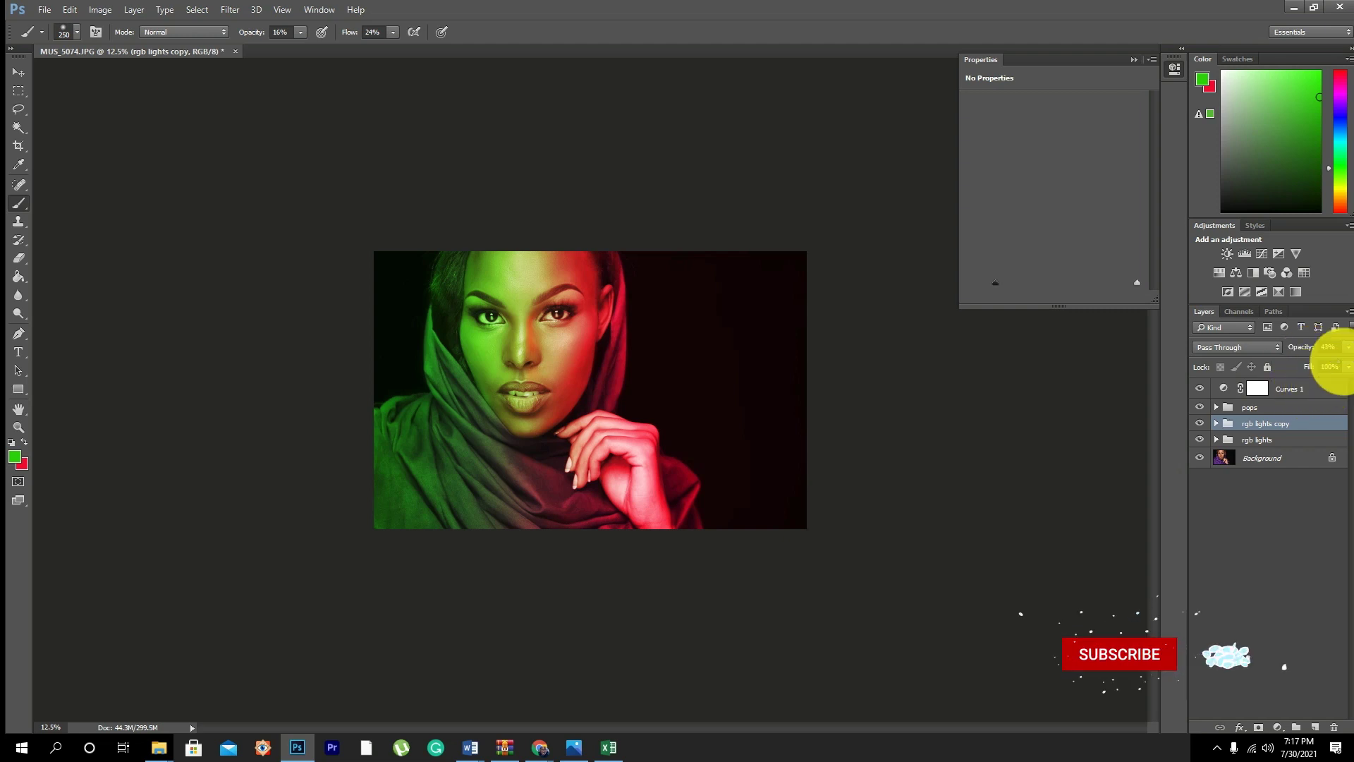
left_click(1346, 345)
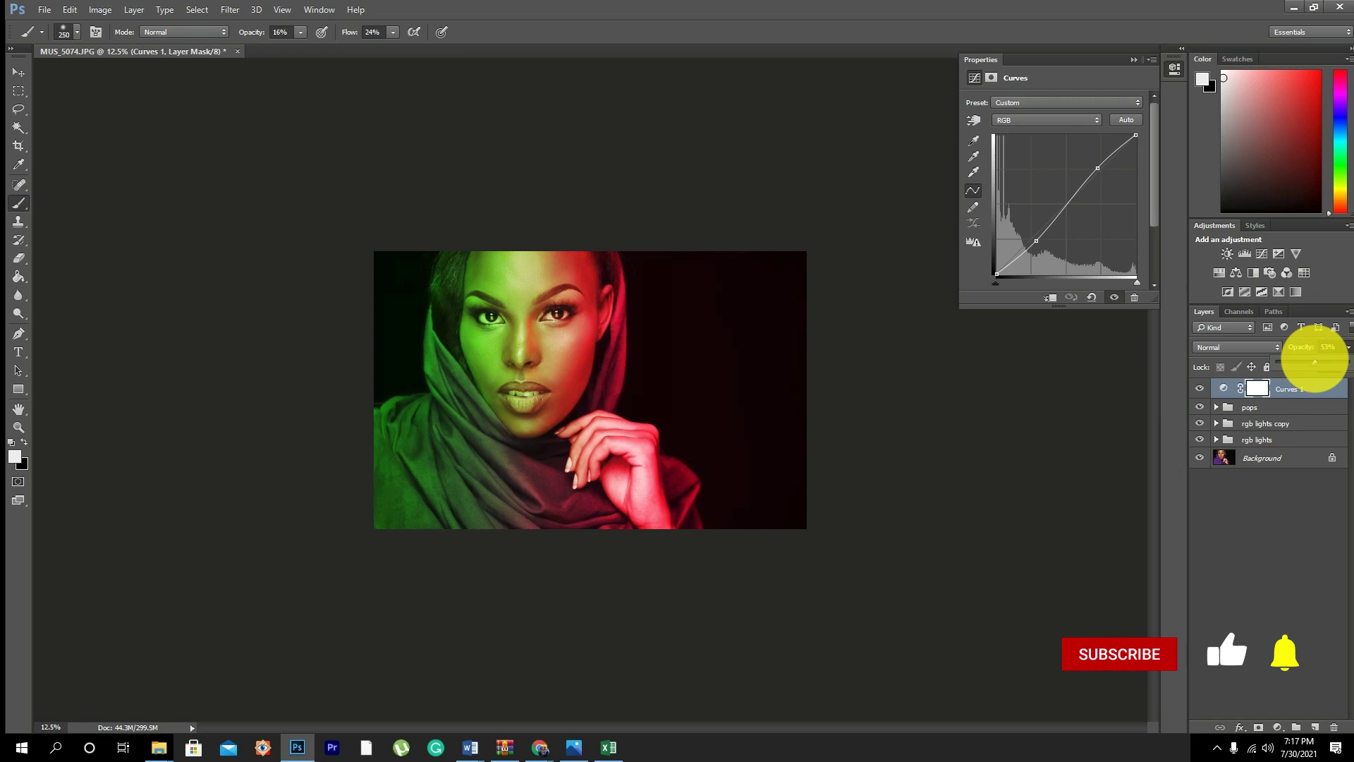
left_click_drag(1315, 359, 1311, 360)
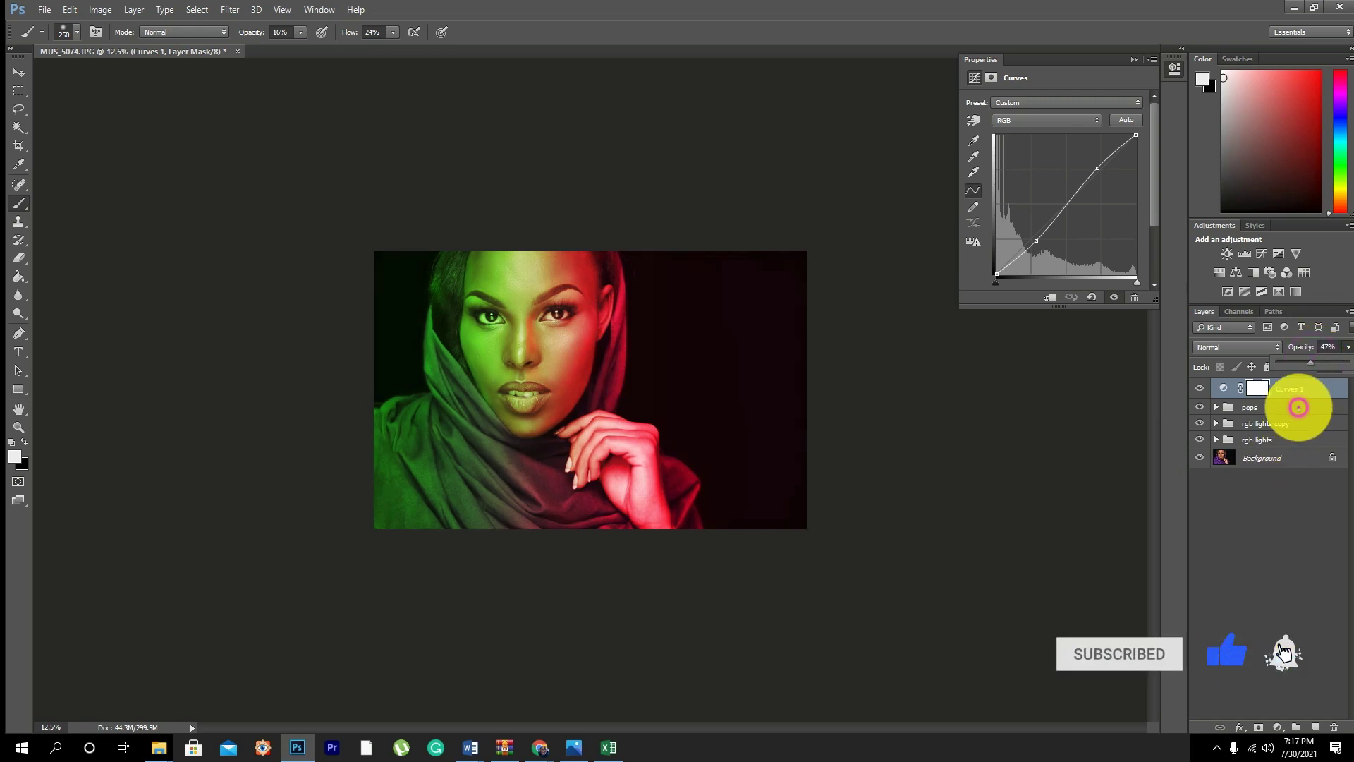